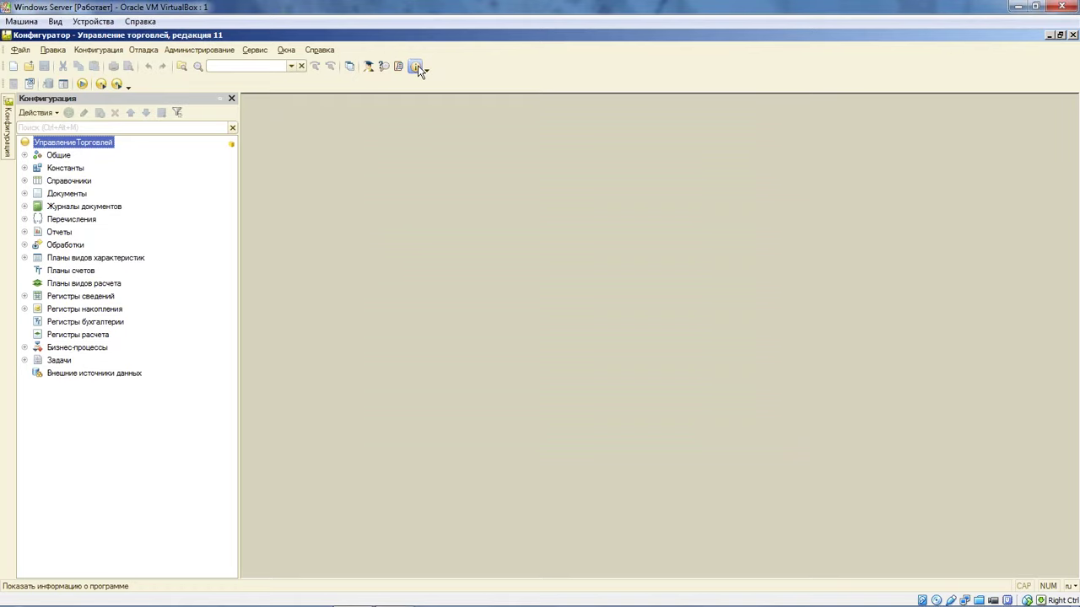
- Check the program version, then start comparing and merging with a configuration file
{"action": "left_click", "coordinate": [418, 65]}
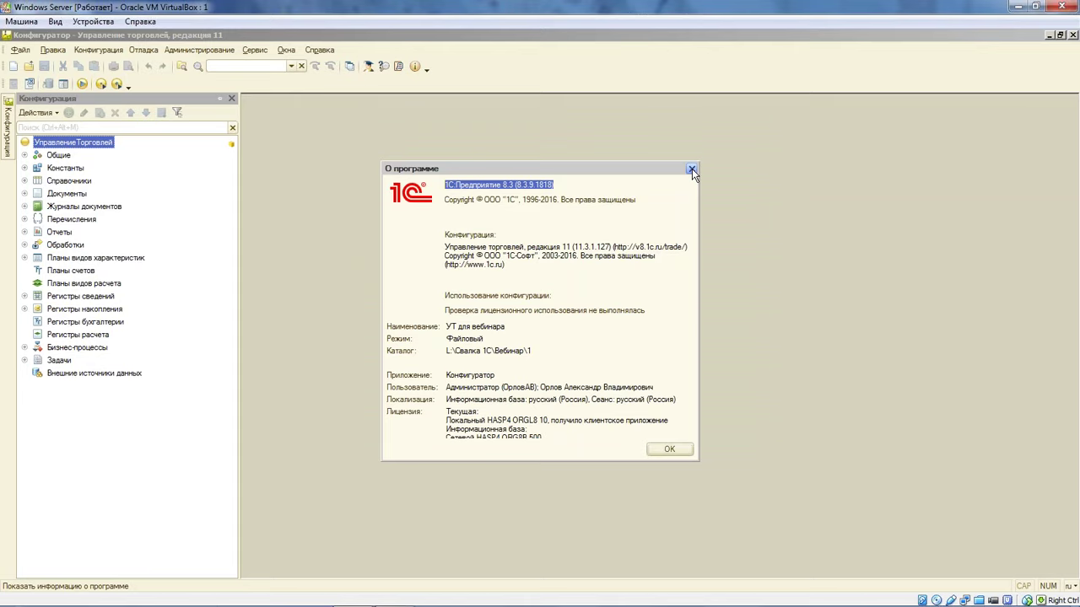
{"action": "left_click", "coordinate": [692, 171]}
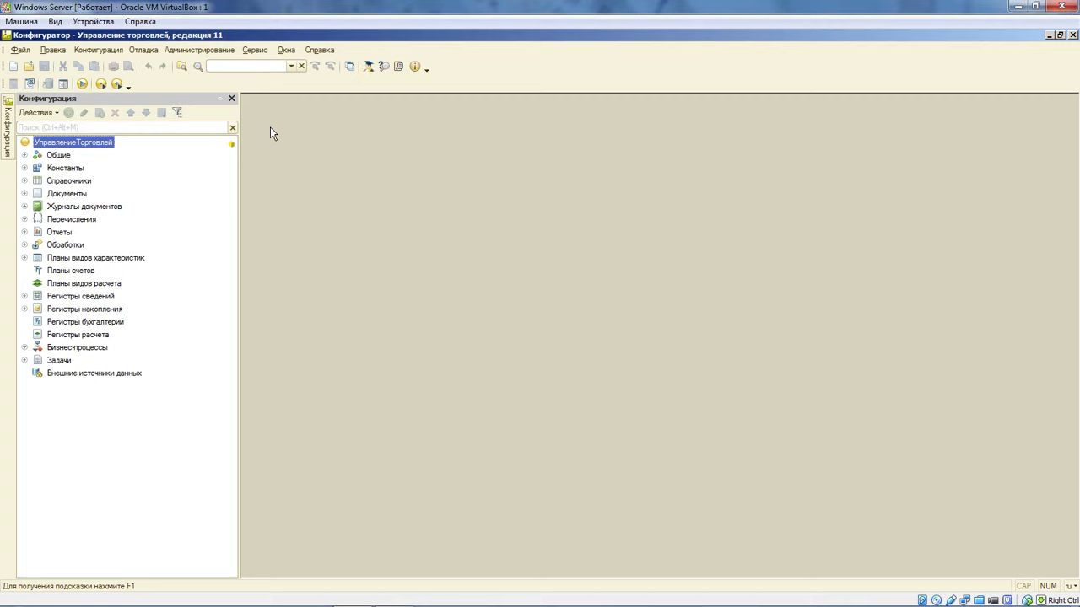
{"action": "left_click", "coordinate": [116, 52]}
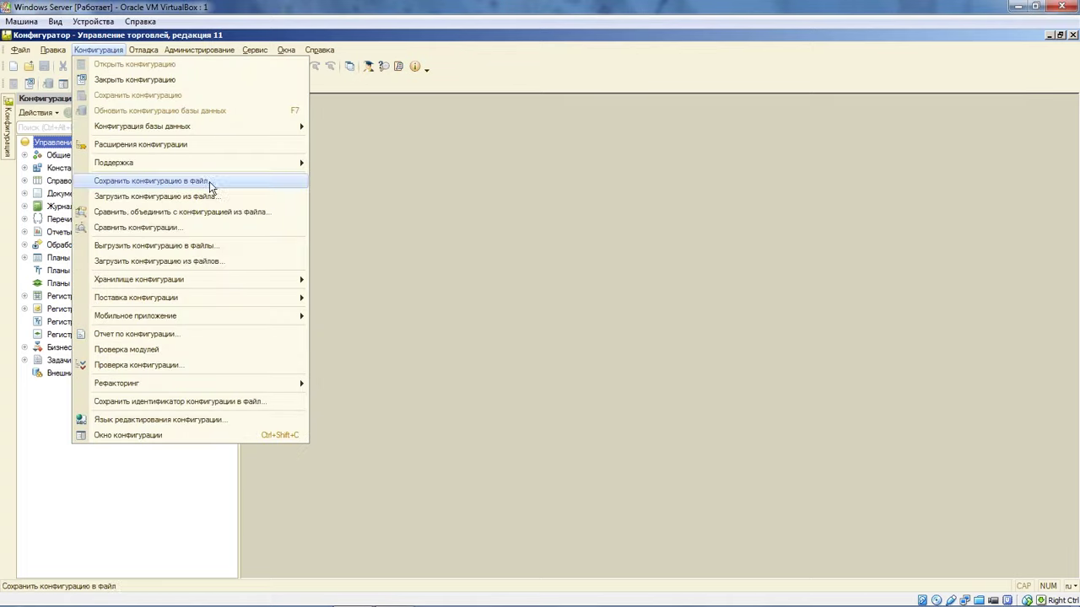
{"action": "left_click", "coordinate": [257, 218]}
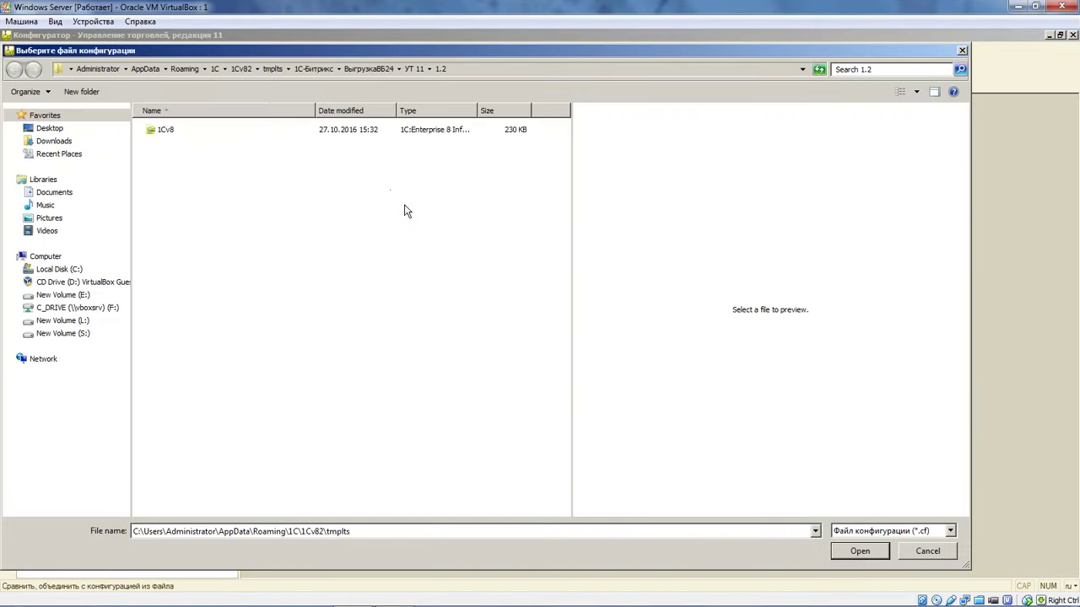
- Browse to tmplts\1С-Битрикс\ВыгрузкаВБ24\УТ 11\1.2 and select the 1Cv8 file
{"action": "key", "text": "Return"}
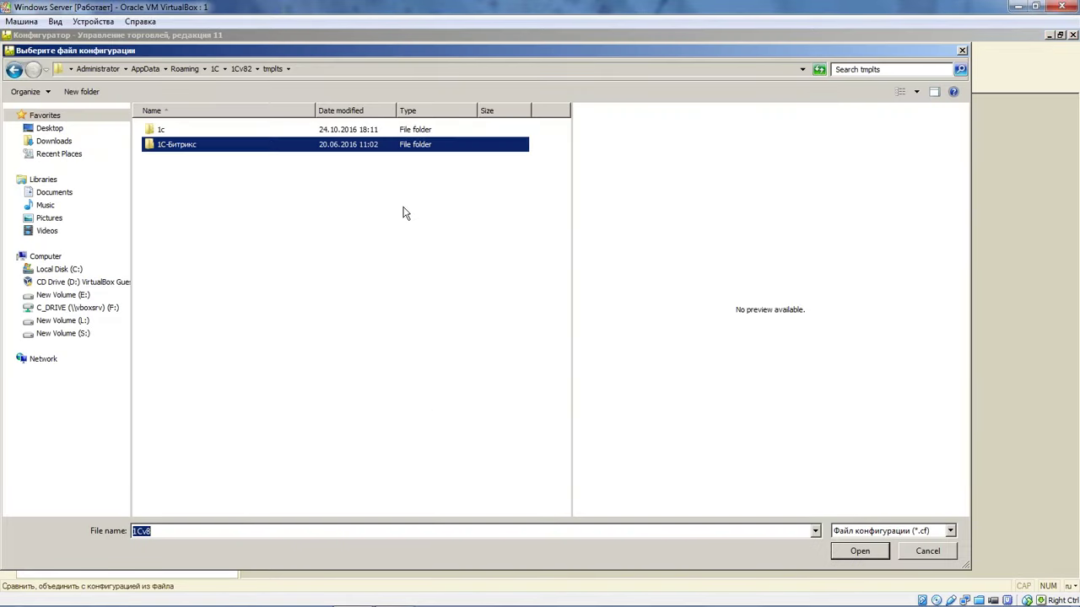
{"action": "double_click", "coordinate": [249, 153]}
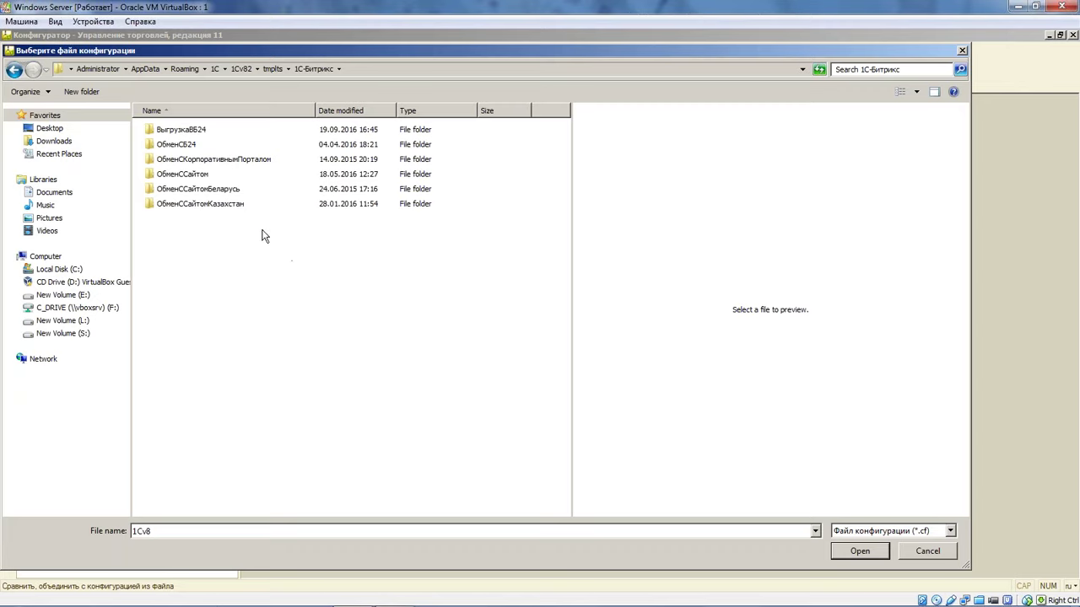
{"action": "double_click", "coordinate": [203, 129]}
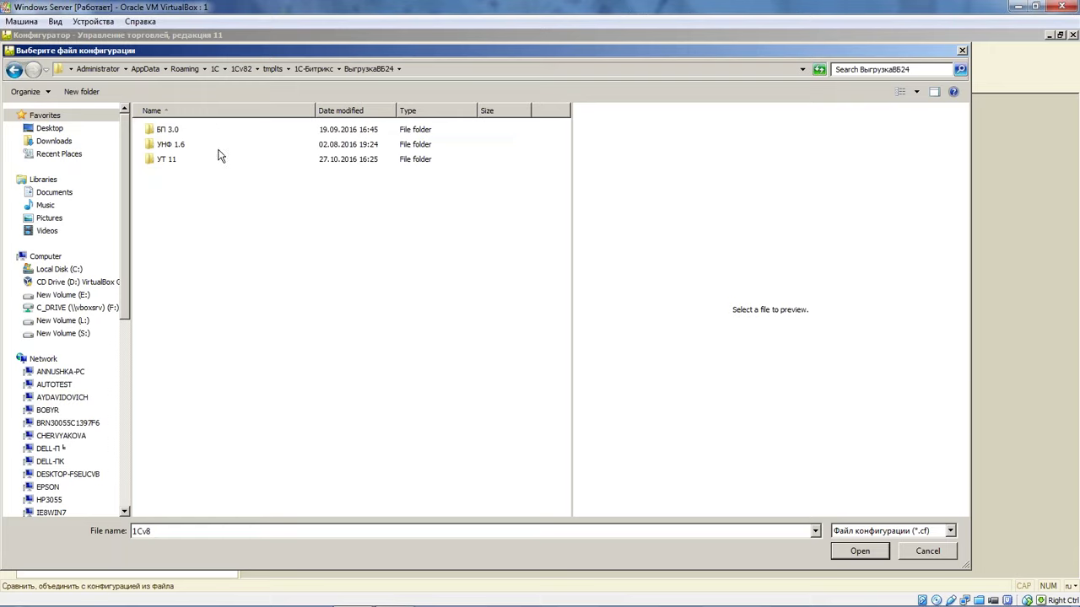
{"action": "double_click", "coordinate": [289, 160]}
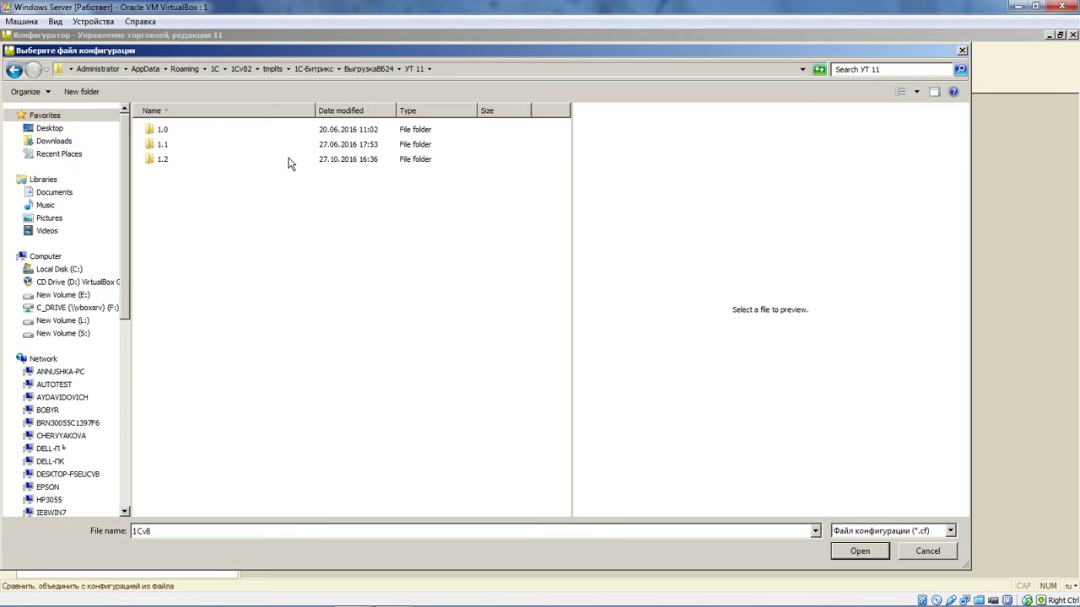
{"action": "left_click", "coordinate": [242, 161]}
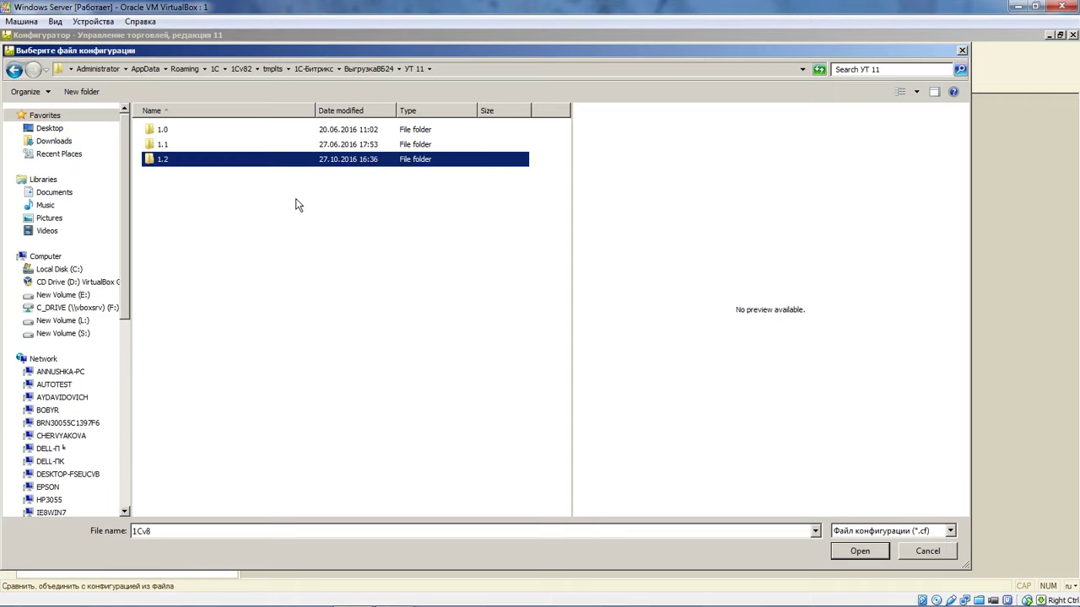
{"action": "double_click", "coordinate": [213, 166]}
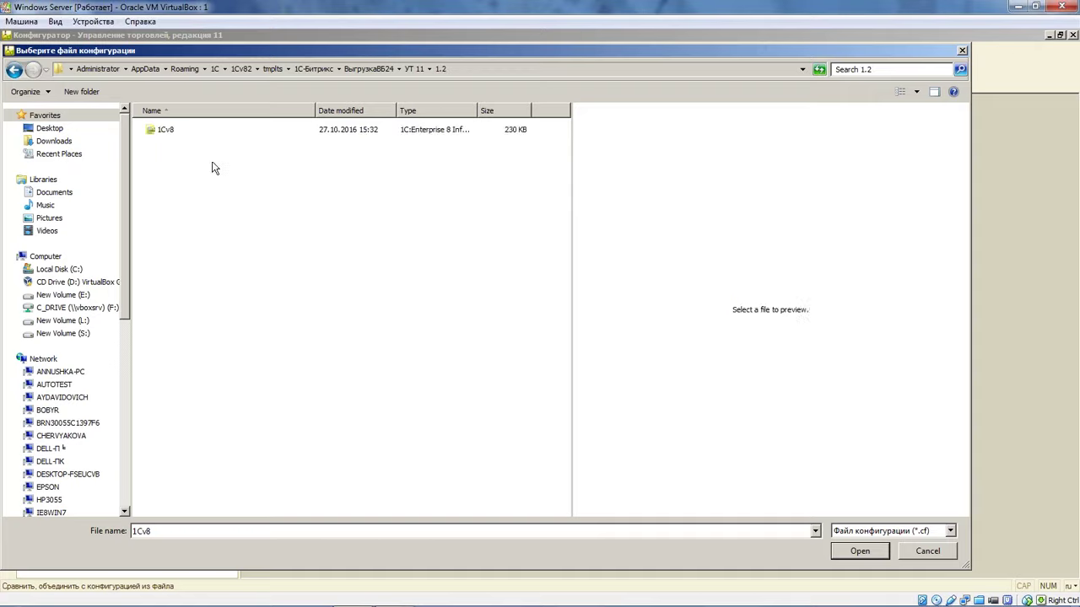
{"action": "left_click", "coordinate": [201, 133]}
- Open the comparison with 1Cv8.cf and uncheck the root УправлениеТорговлей merge mark
{"action": "double_click", "coordinate": [201, 135]}
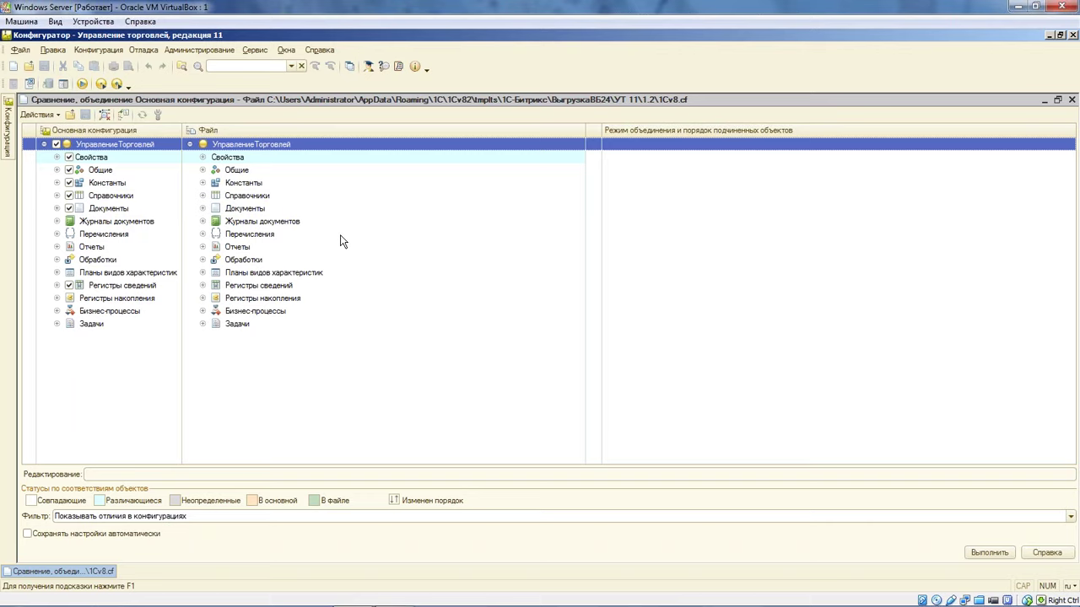
{"action": "left_click", "coordinate": [55, 145]}
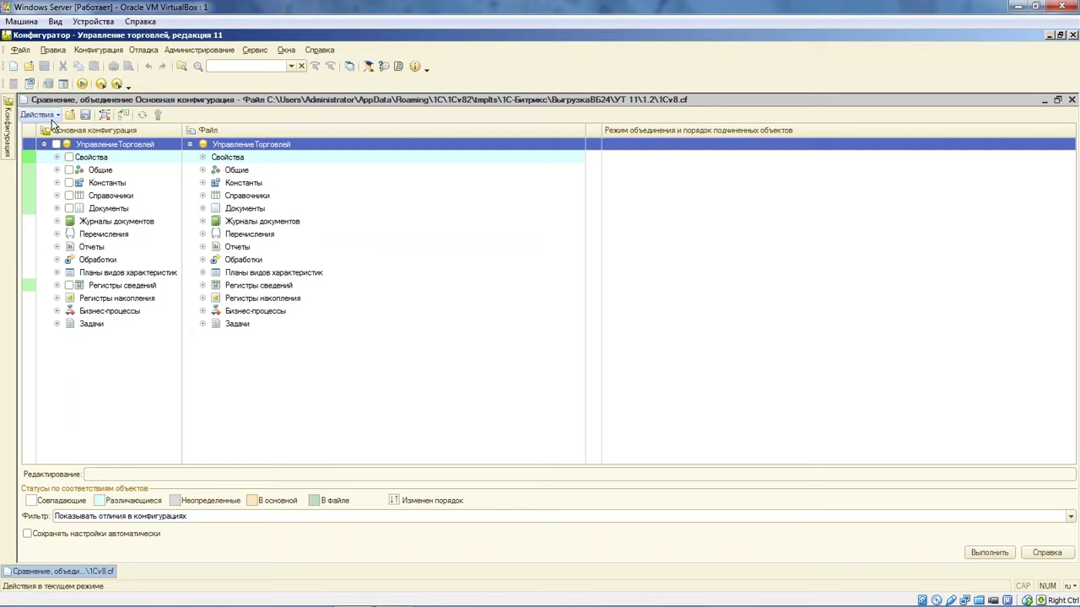
- Mark objects by the file's Битрикс24_1С subsystem only, including parent subsystem objects
{"action": "left_click", "coordinate": [50, 118]}
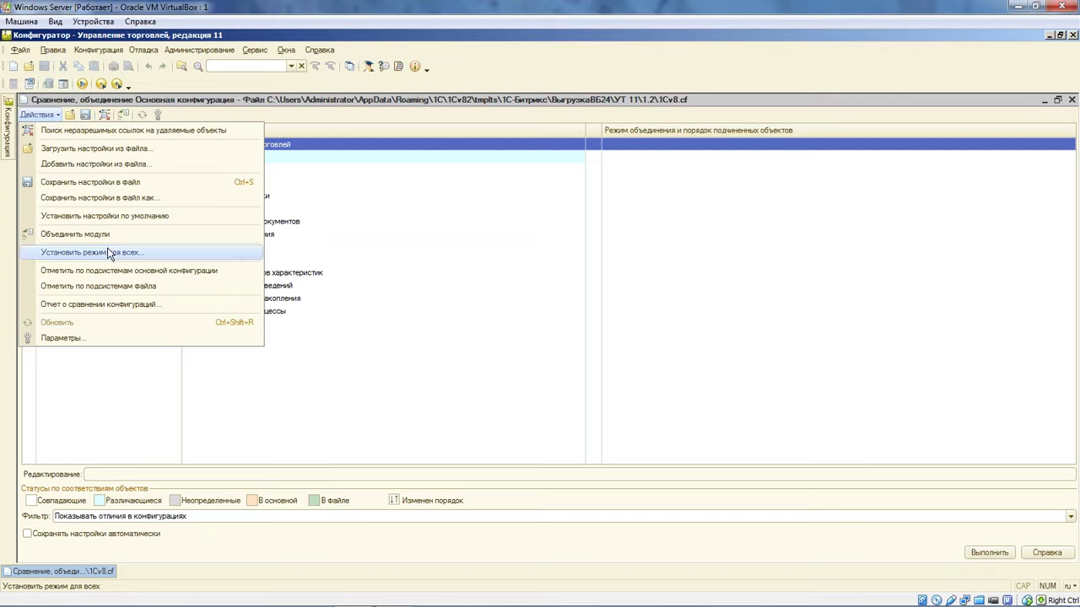
{"action": "left_click", "coordinate": [161, 287]}
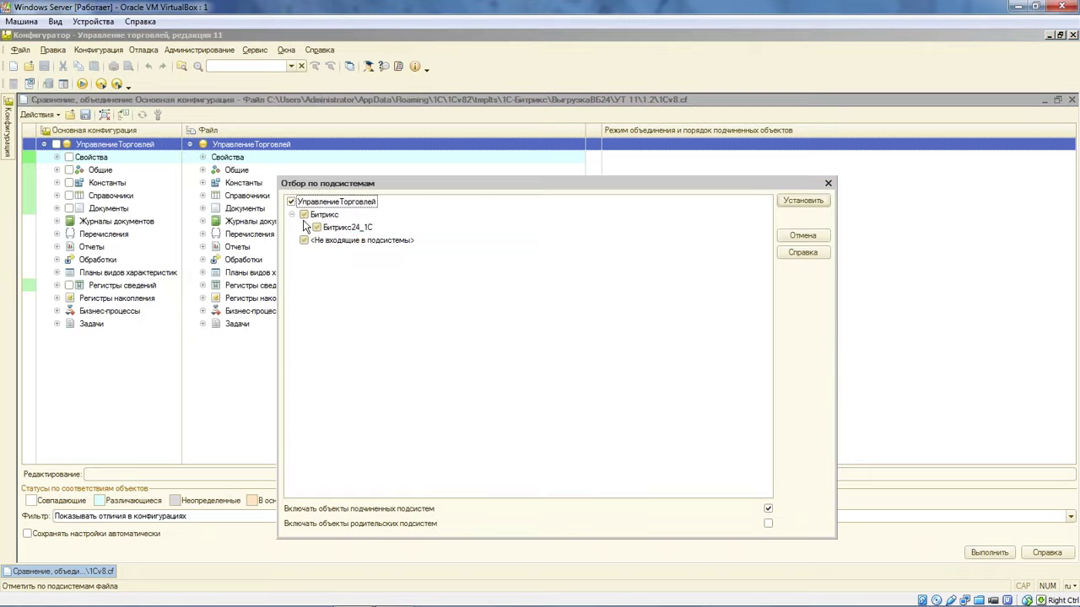
{"action": "left_click", "coordinate": [321, 230]}
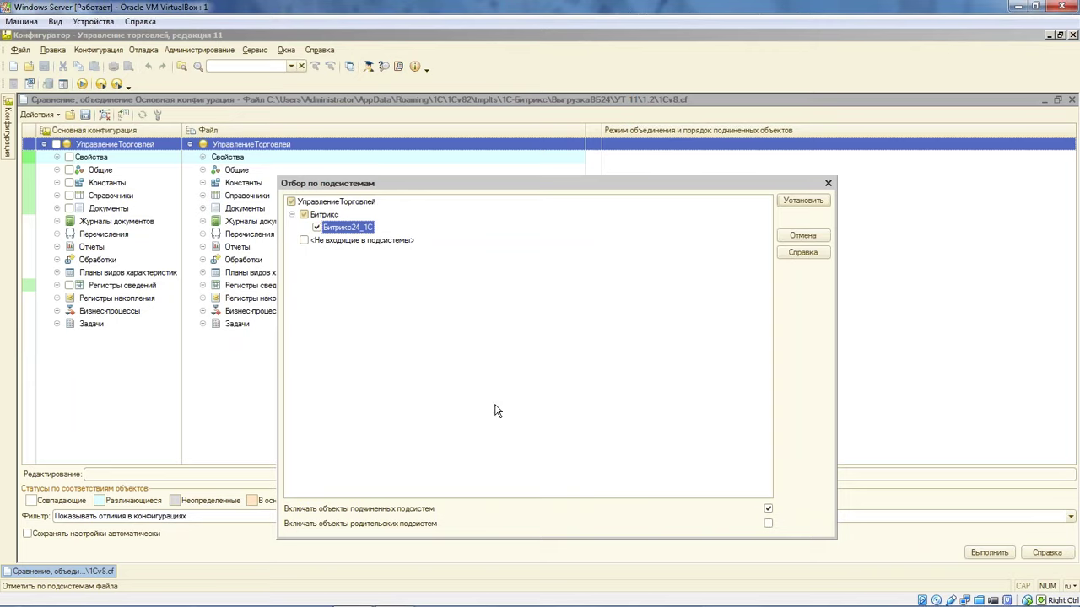
{"action": "left_click", "coordinate": [769, 524]}
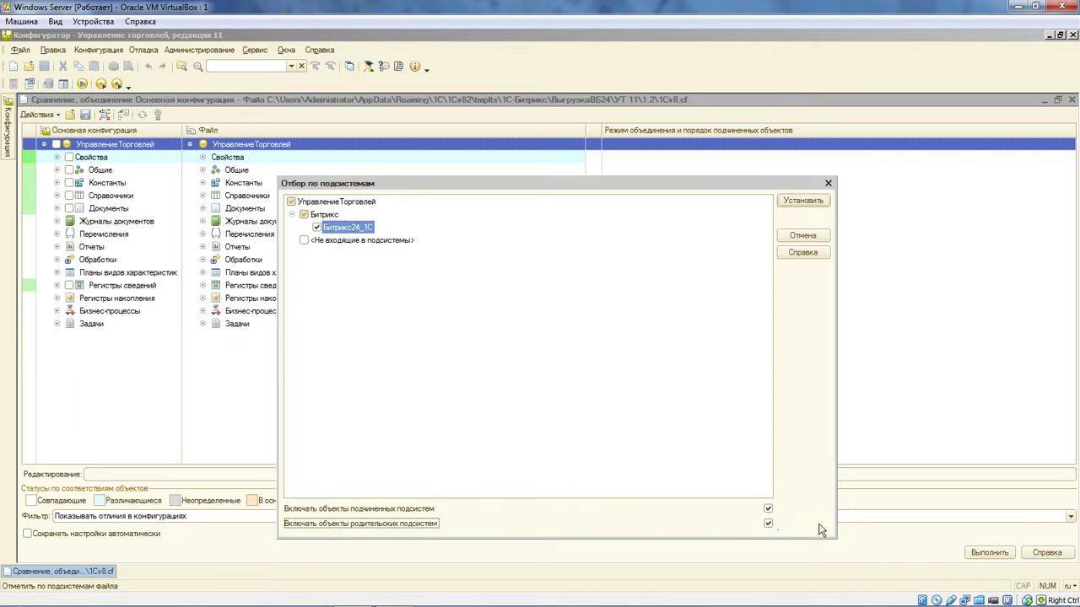
{"action": "left_click", "coordinate": [803, 201]}
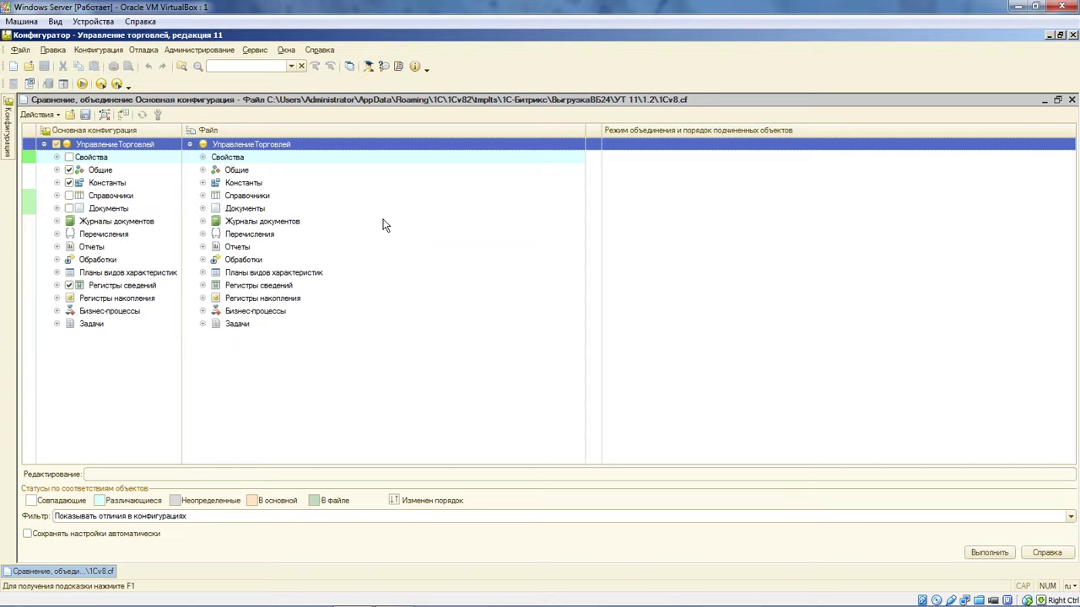
- Merge the marked objects, update the database configuration and accept the restructuring
{"action": "left_click", "coordinate": [989, 555]}
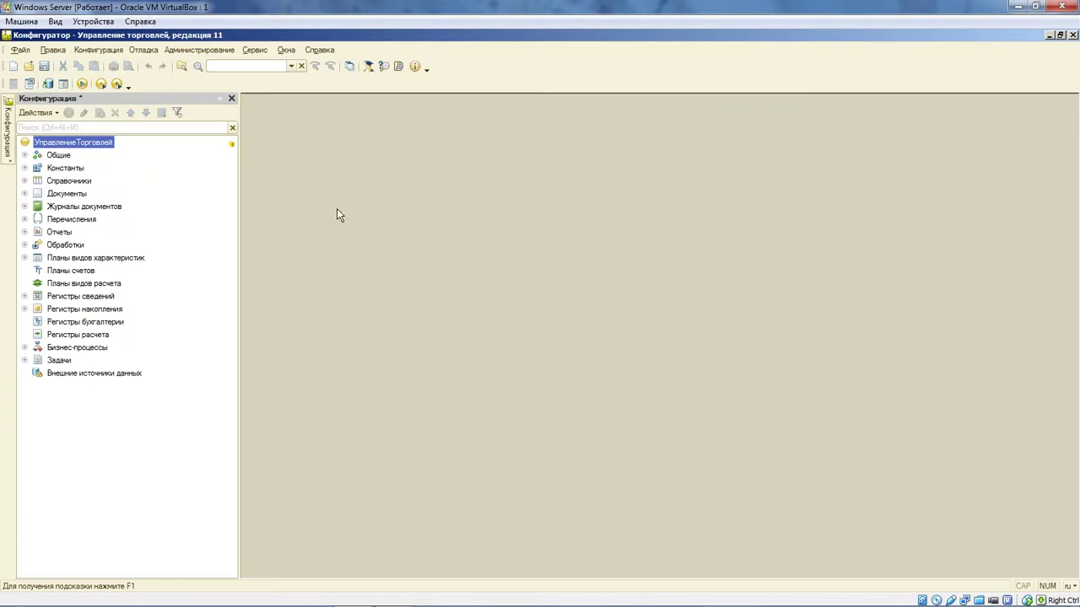
{"action": "left_click", "coordinate": [108, 53]}
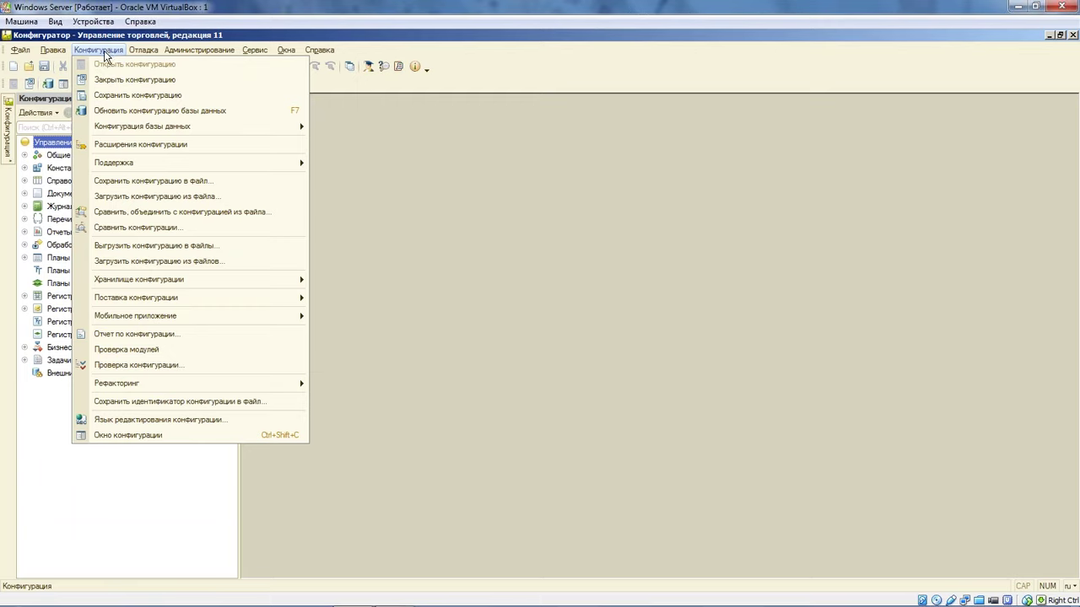
{"action": "left_click", "coordinate": [162, 113]}
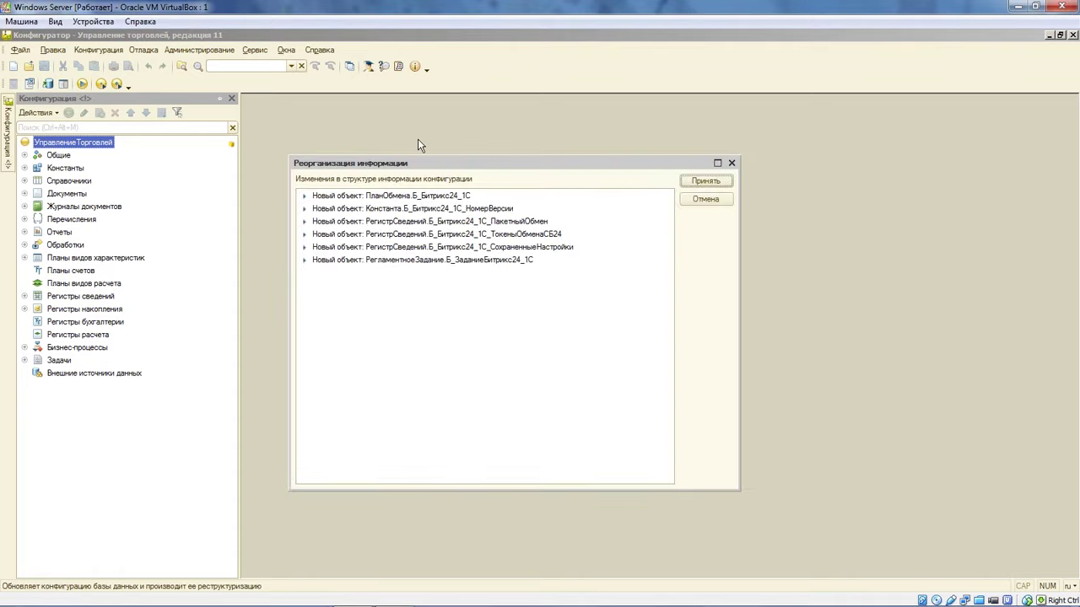
{"action": "left_click", "coordinate": [725, 182]}
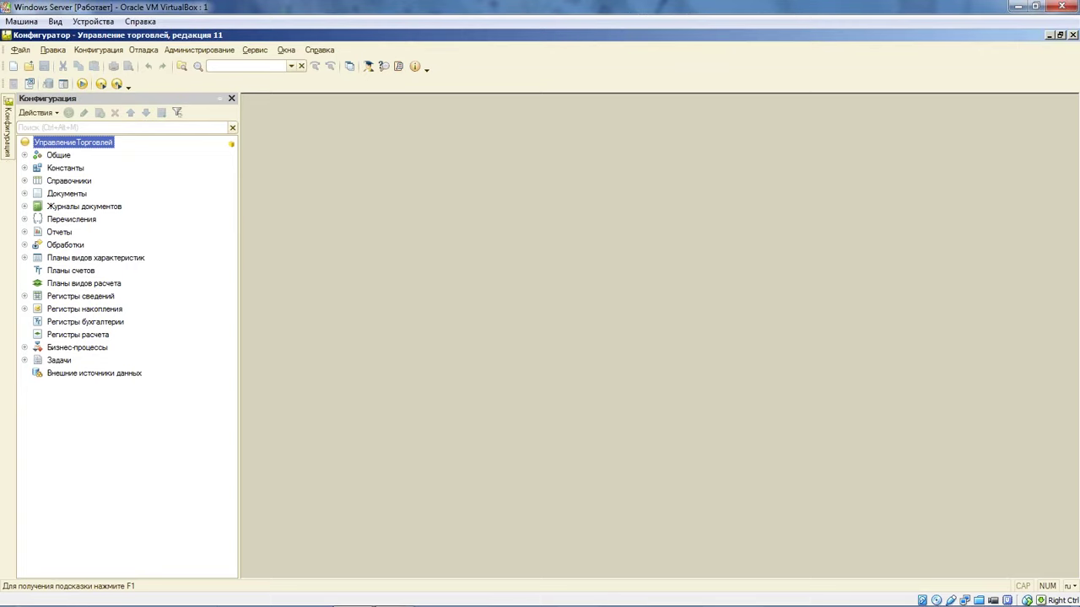
- Start the Управление торговлей demo base in 1C:Enterprise user mode
{"action": "left_click", "coordinate": [93, 261]}
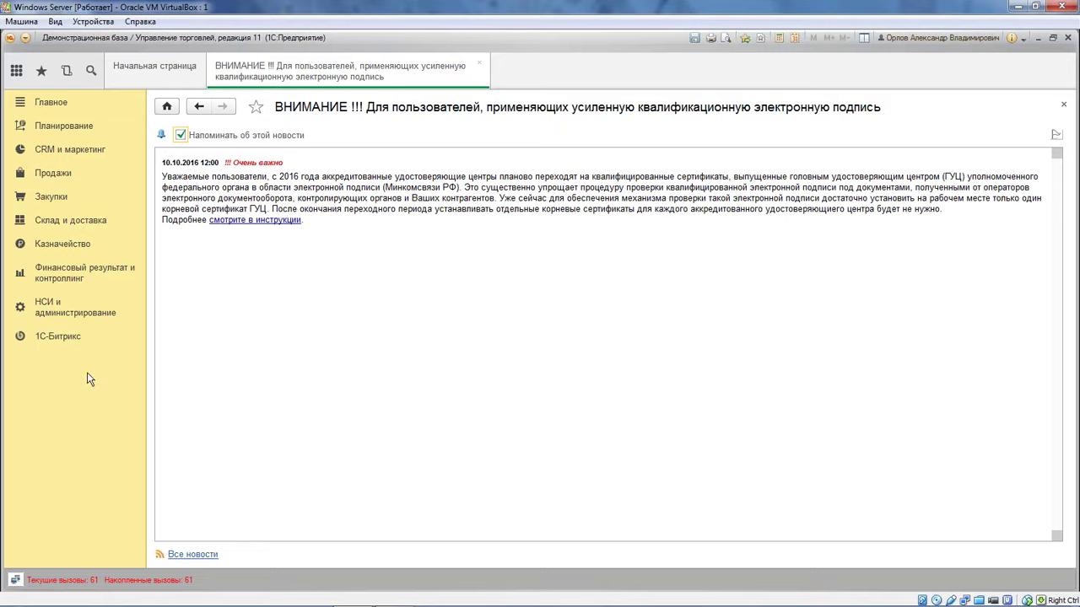
- Open Настройки выгрузки на портал from the 1С-Битрикс section
{"action": "left_click", "coordinate": [53, 342]}
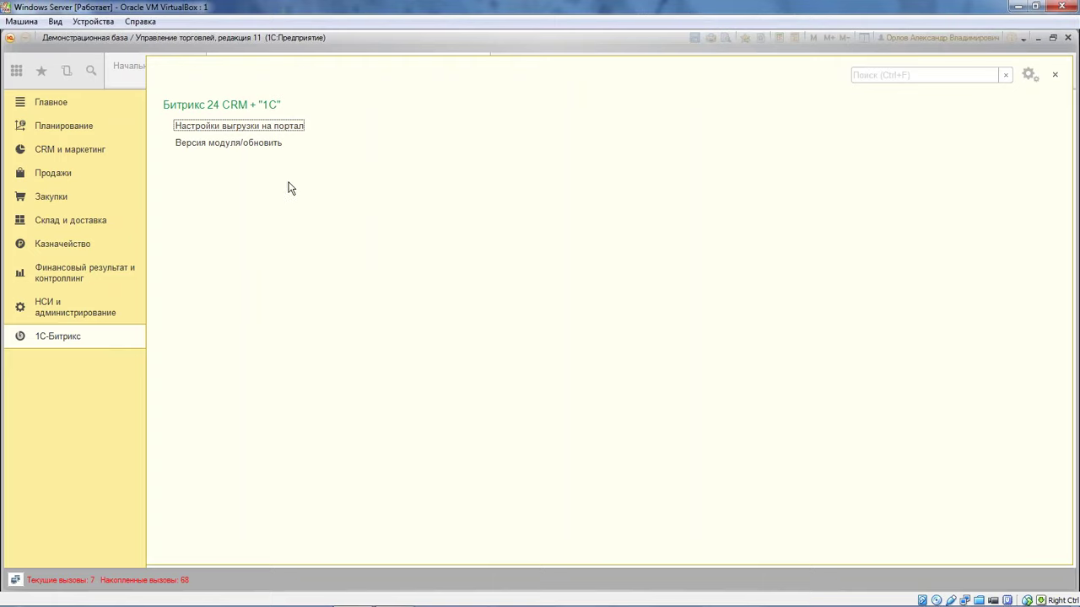
{"action": "left_click", "coordinate": [250, 127]}
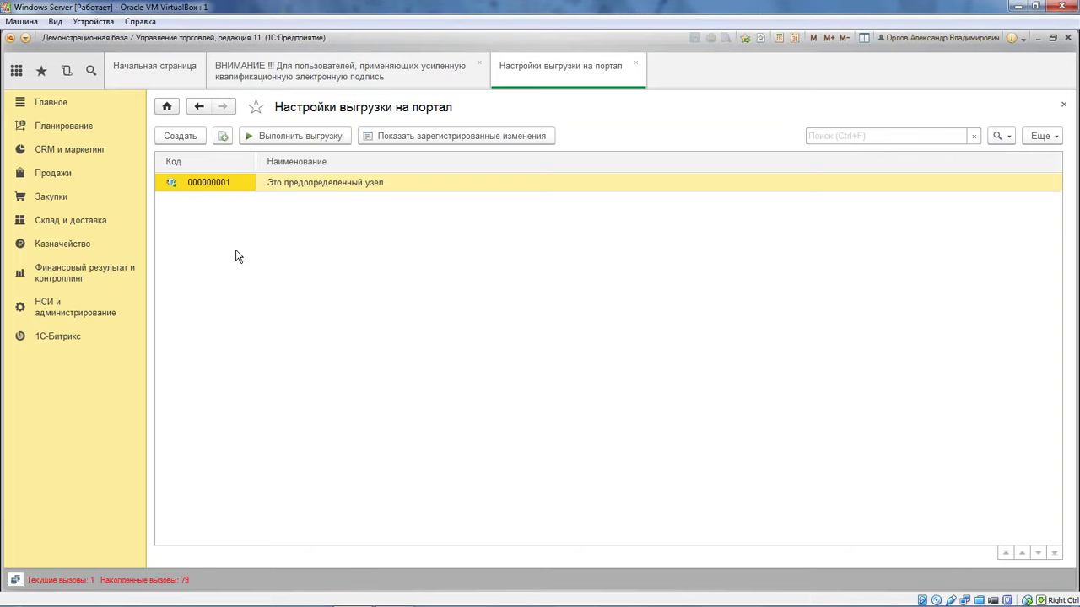
- Create a new portal export setting named 'выгрузка данных' and move to the key field
{"action": "left_click", "coordinate": [180, 135]}
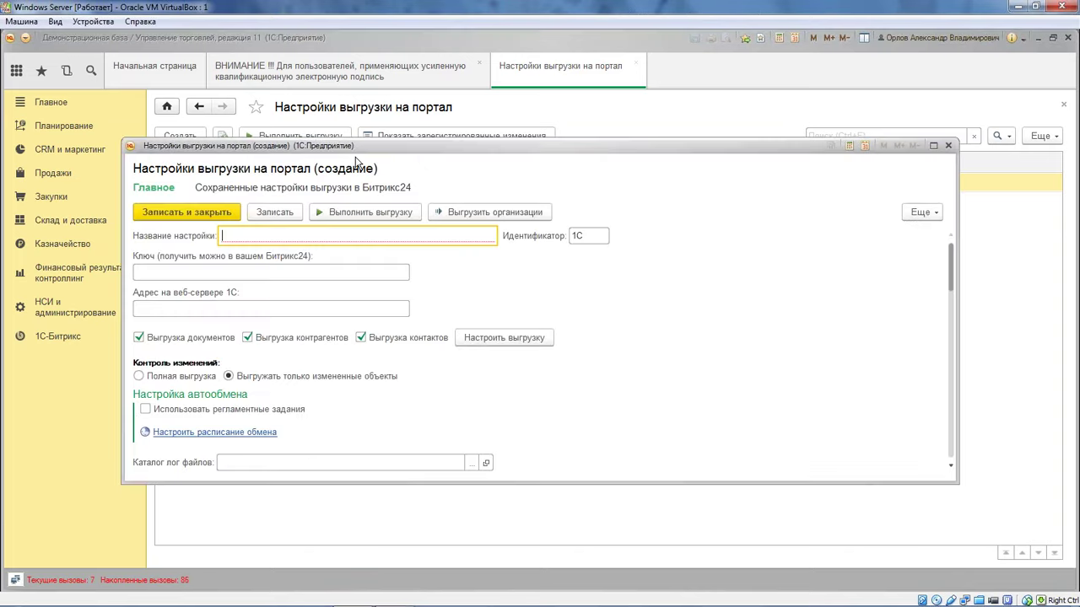
{"action": "left_click_drag", "start_coordinate": [399, 140], "coordinate": [473, 118]}
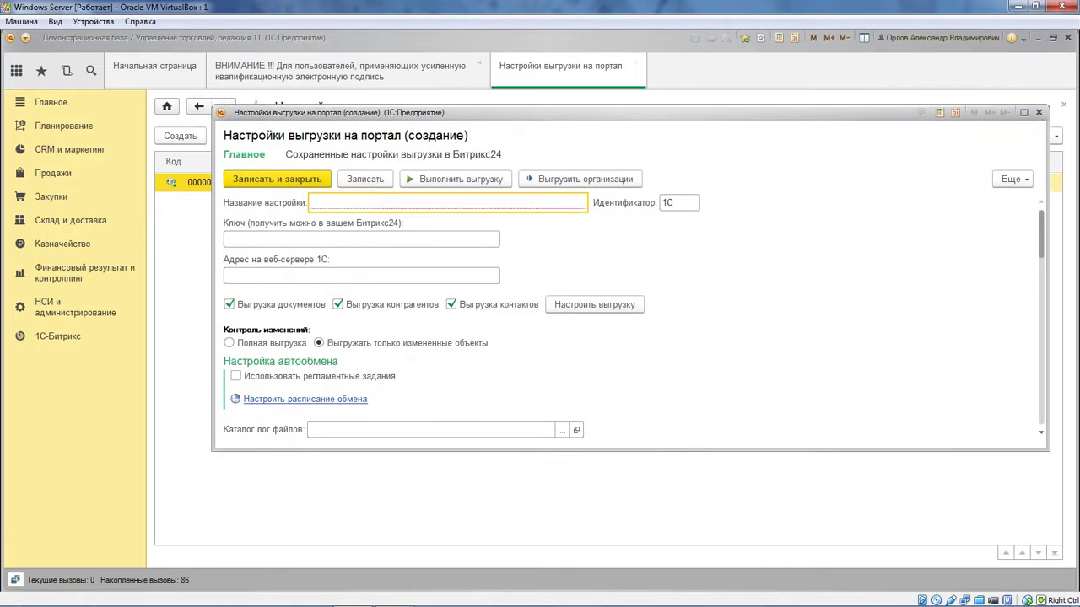
{"action": "left_click", "coordinate": [377, 206]}
{"action": "type", "text": "В"}
{"action": "key", "text": "BackSpace"}
{"action": "type", "text": "выгрузка данных"}
{"action": "left_click", "coordinate": [404, 241]}
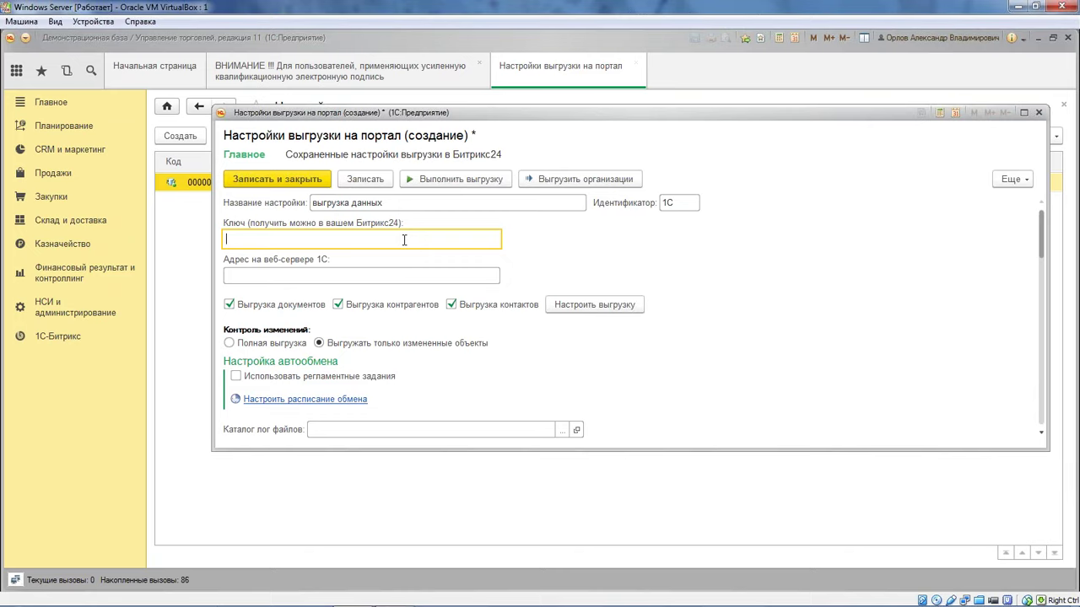
- Reload the 1С+Битрикс24 app page in the browser and copy its connection key
{"action": "key", "text": "alt+Tab"}
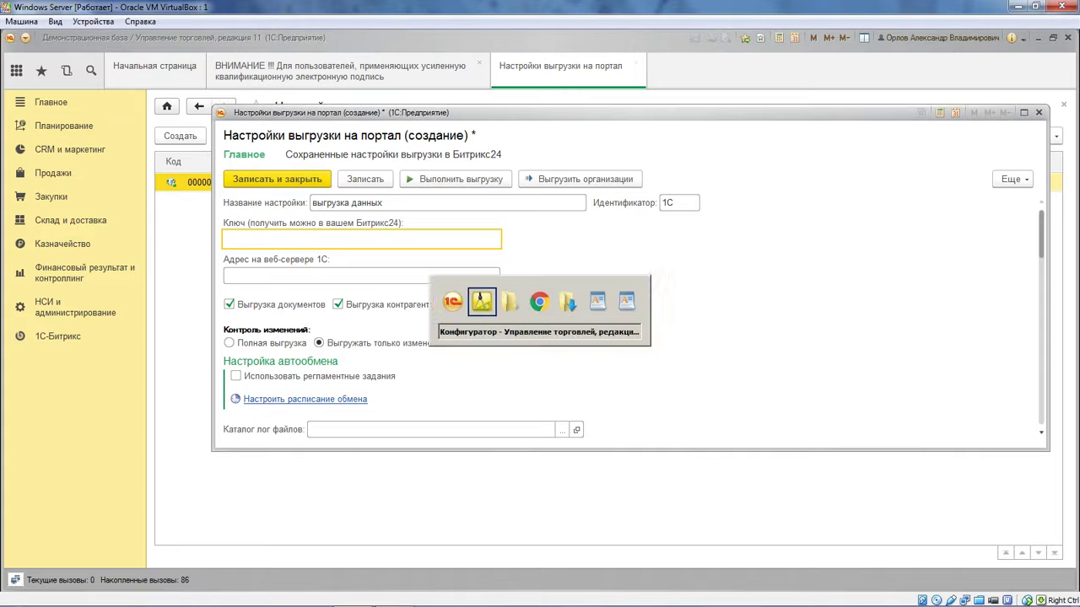
{"action": "key", "text": "alt+Tab"}
{"action": "key", "text": "alt+Tab"}
{"action": "key", "text": "alt+Tab"}
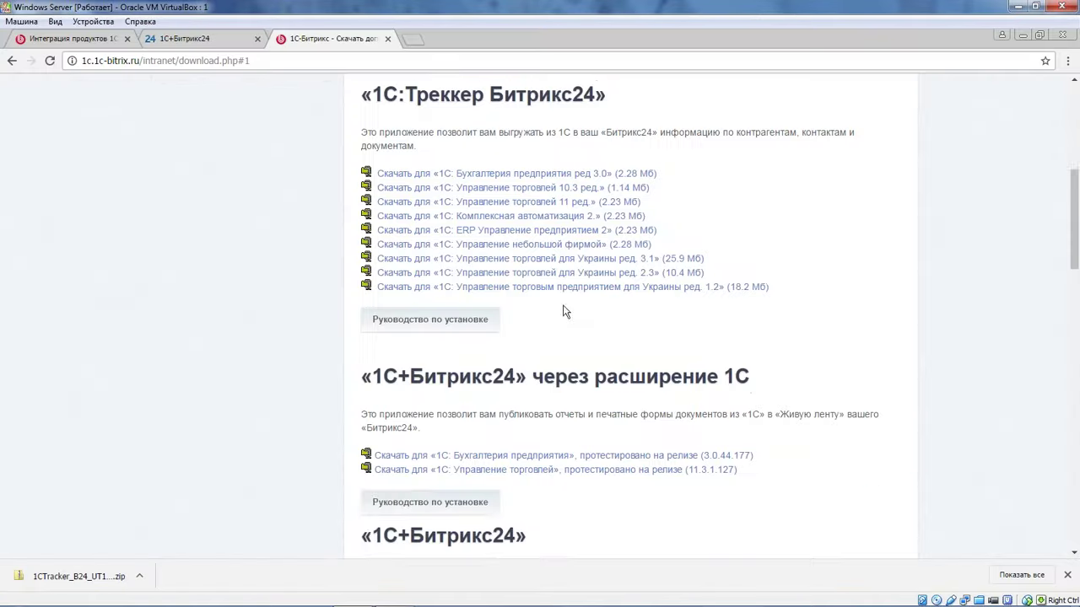
{"action": "key", "text": "ctrl+shift+Tab"}
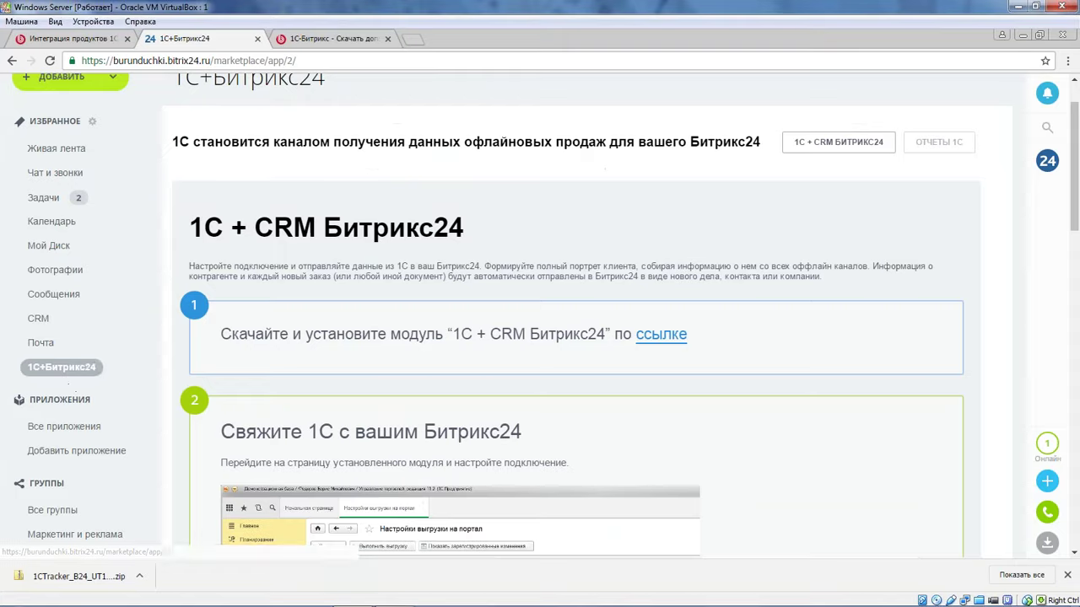
{"action": "left_click", "coordinate": [62, 367]}
{"action": "scroll", "coordinate": [574, 337], "scroll_direction": "down", "scroll_amount": 1}
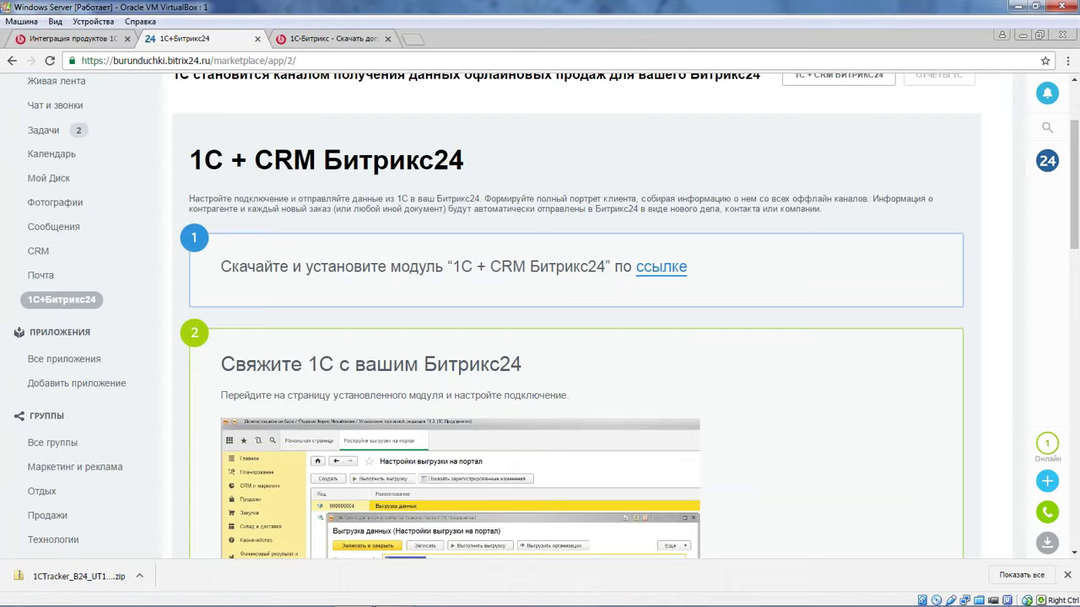
{"action": "scroll", "coordinate": [574, 338], "scroll_direction": "down", "scroll_amount": 6}
{"action": "double_click", "coordinate": [473, 337]}
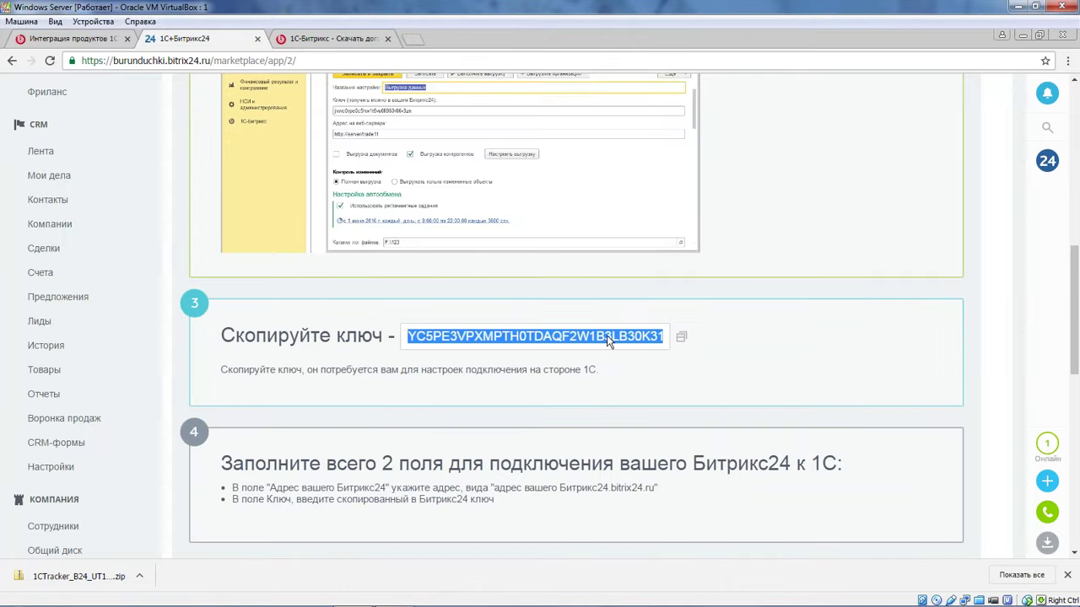
{"action": "key", "text": "alt+Tab"}
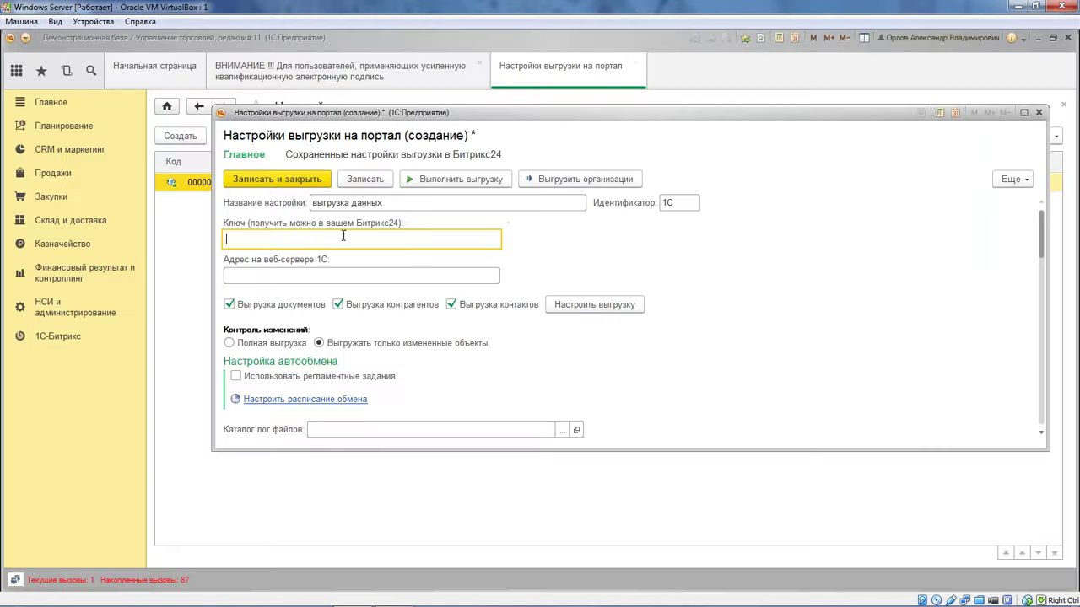
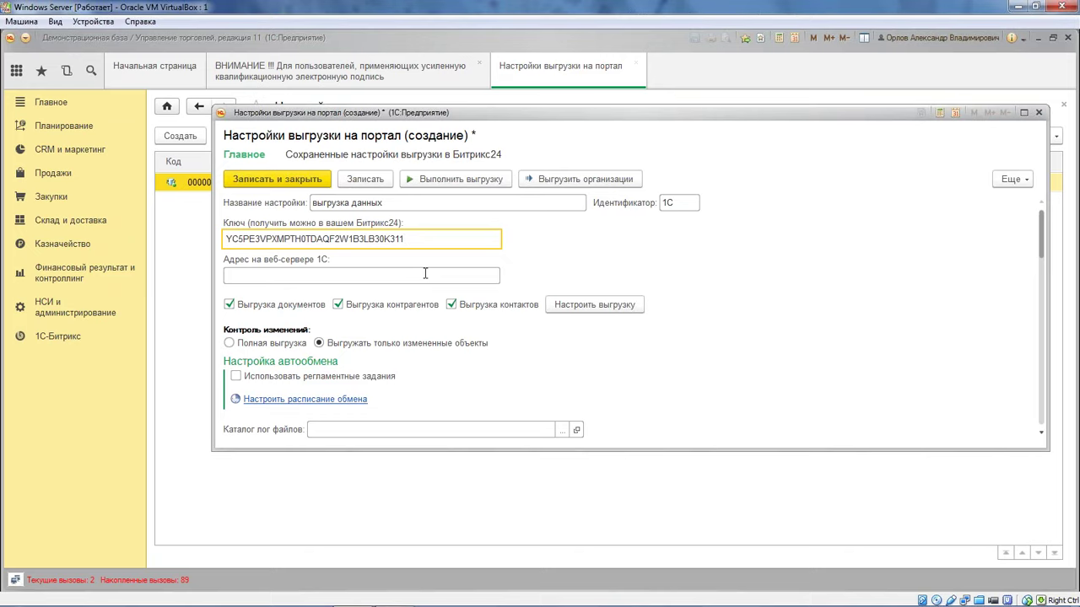
- Paste the Bitrix24 connection key into the Ключ field, then select the Идентификатор field
{"action": "left_click", "coordinate": [698, 203]}
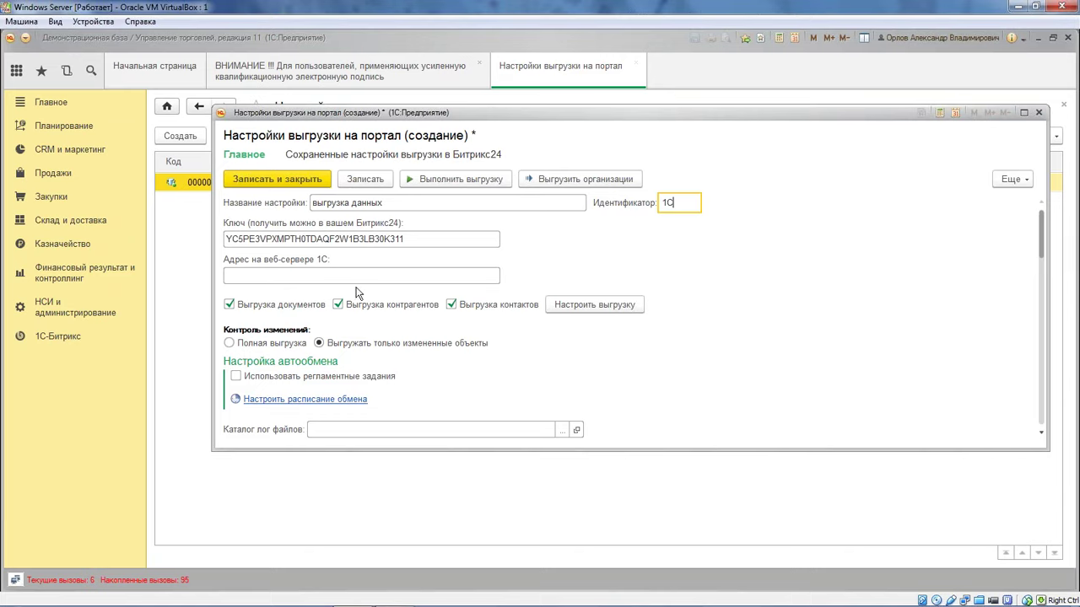
- Select Полная выгрузка under Контроль изменений
{"action": "left_click", "coordinate": [253, 344]}
- Open the detailed export settings and enlarge the dialog so all filters show
{"action": "left_click", "coordinate": [604, 308]}
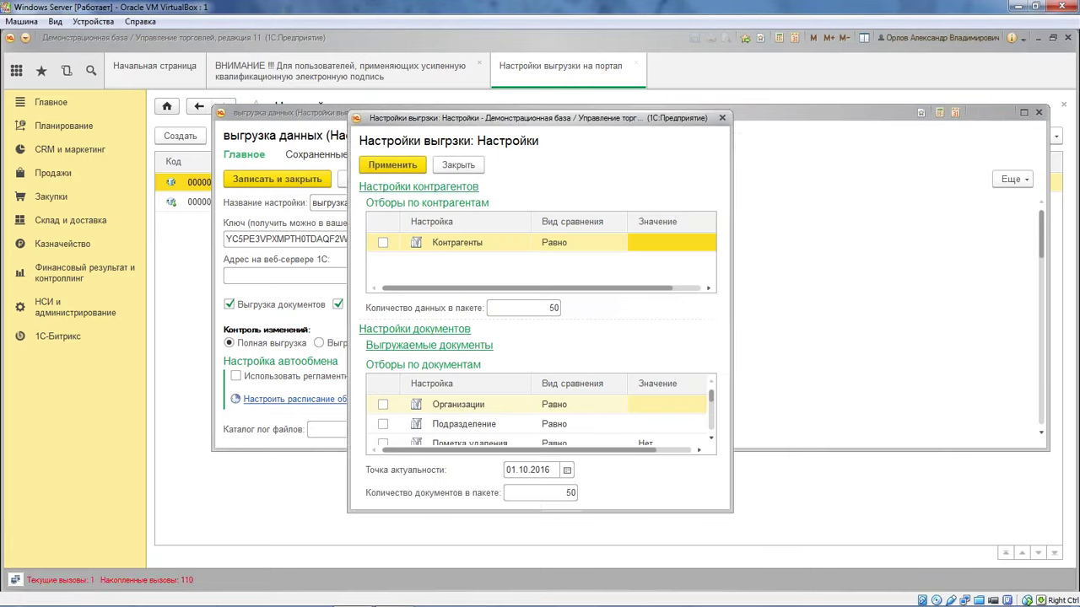
{"action": "left_click_drag", "start_coordinate": [452, 110], "coordinate": [472, 33]}
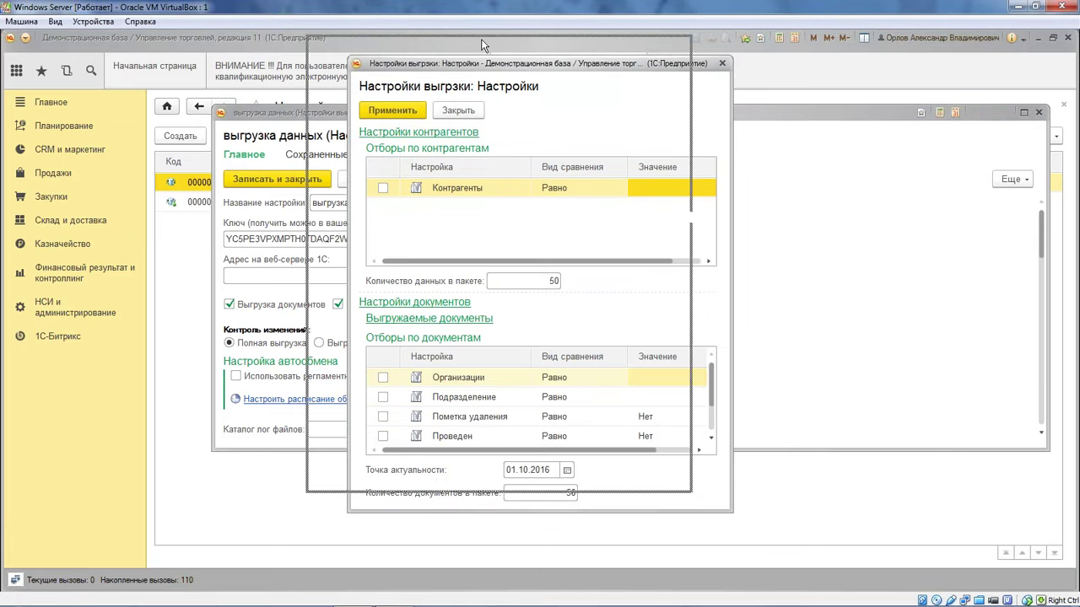
{"action": "left_click_drag", "start_coordinate": [690, 489], "coordinate": [804, 526]}
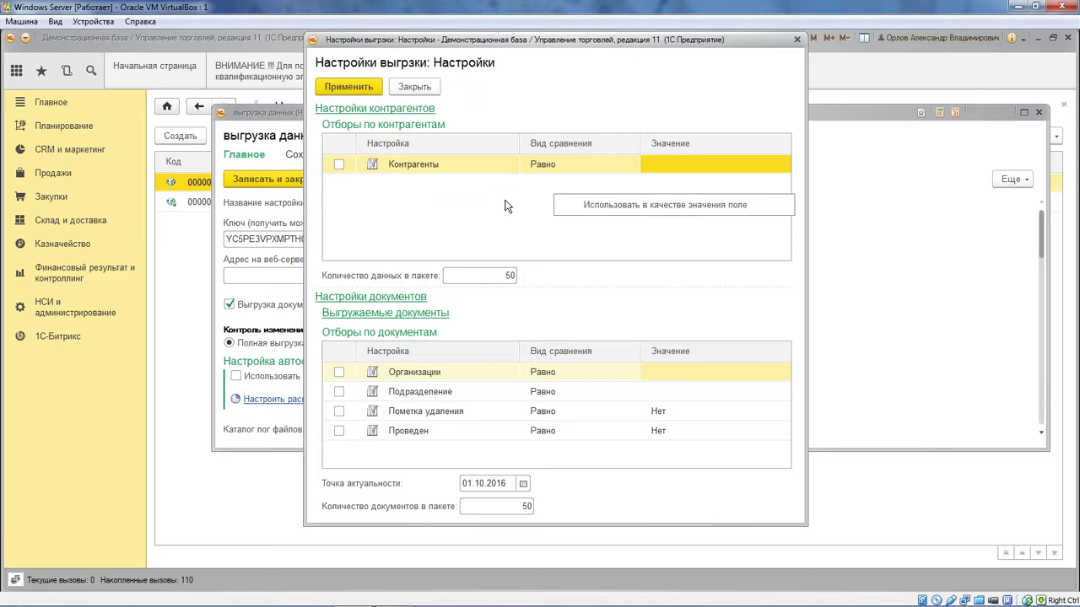
- Check the Контрагенты filter comparison options, keeping Равно, with counterparty batch size 50
{"action": "left_click", "coordinate": [700, 166]}
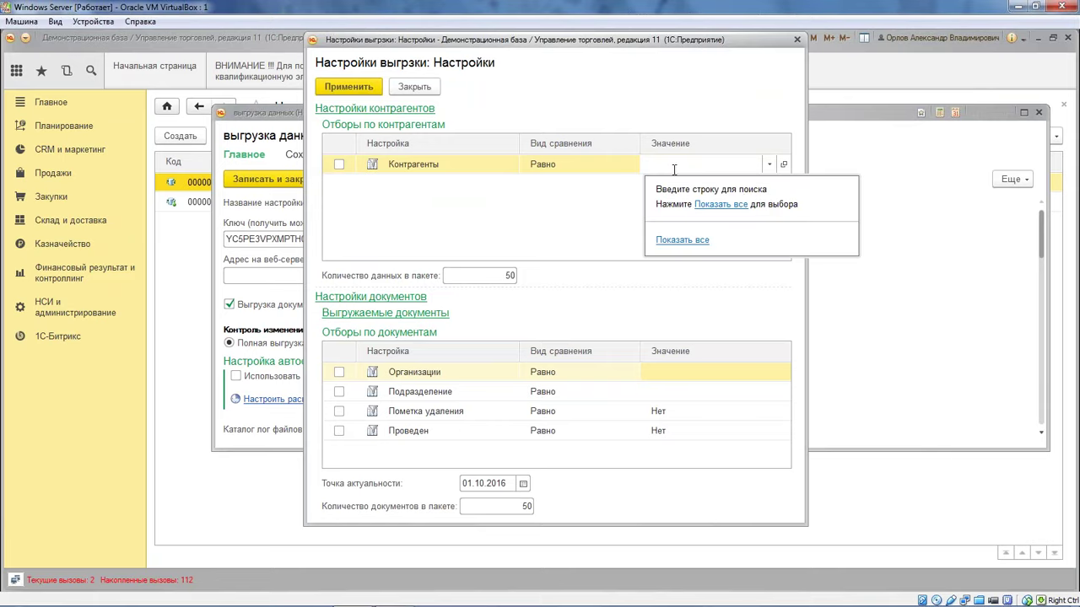
{"action": "left_click", "coordinate": [606, 161]}
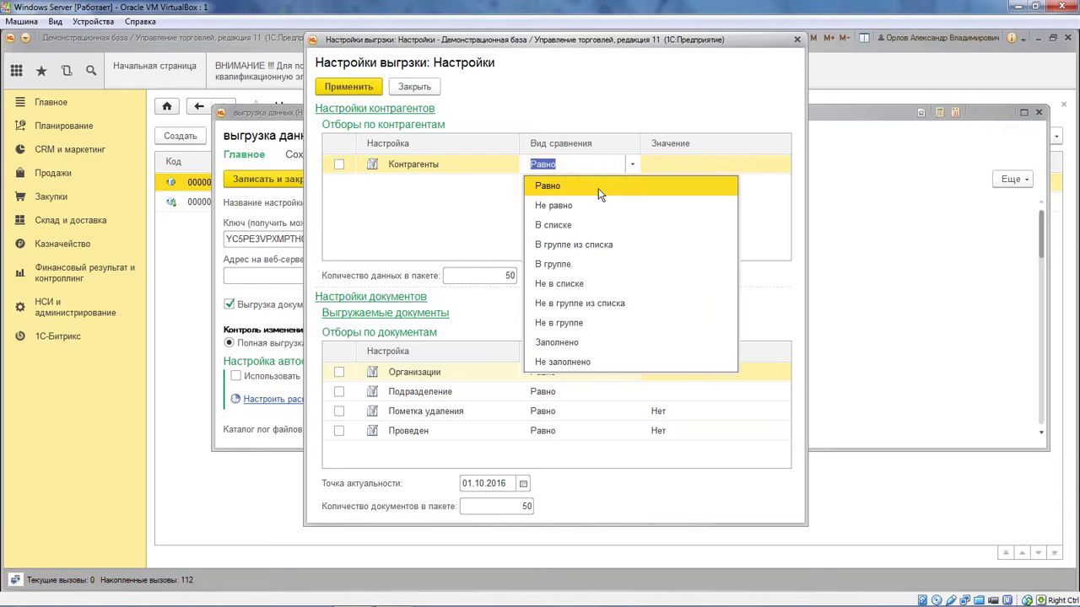
{"action": "left_click", "coordinate": [442, 164]}
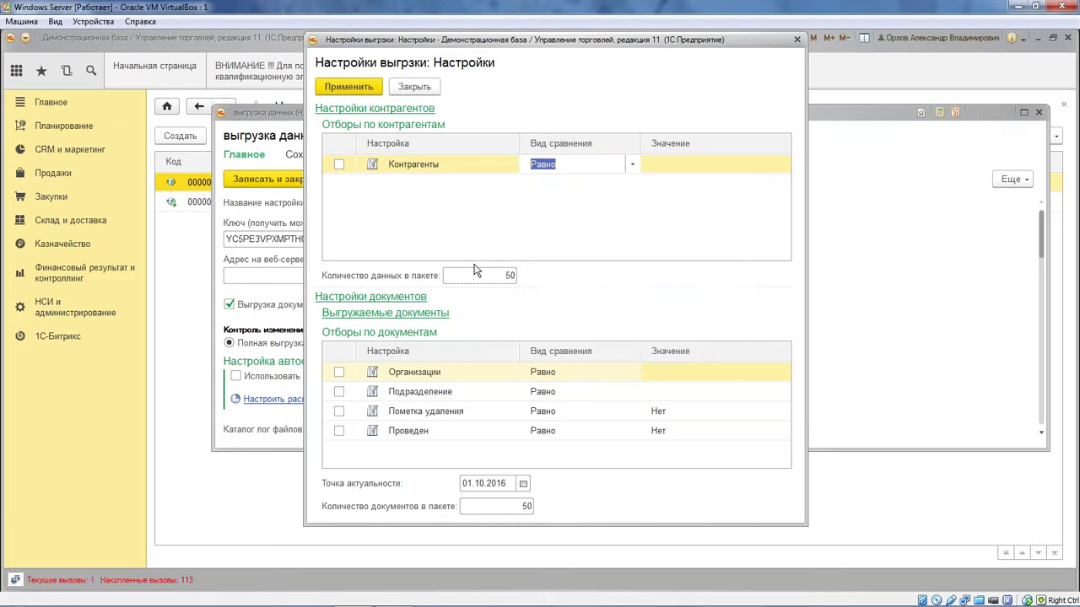
{"action": "double_click", "coordinate": [503, 276]}
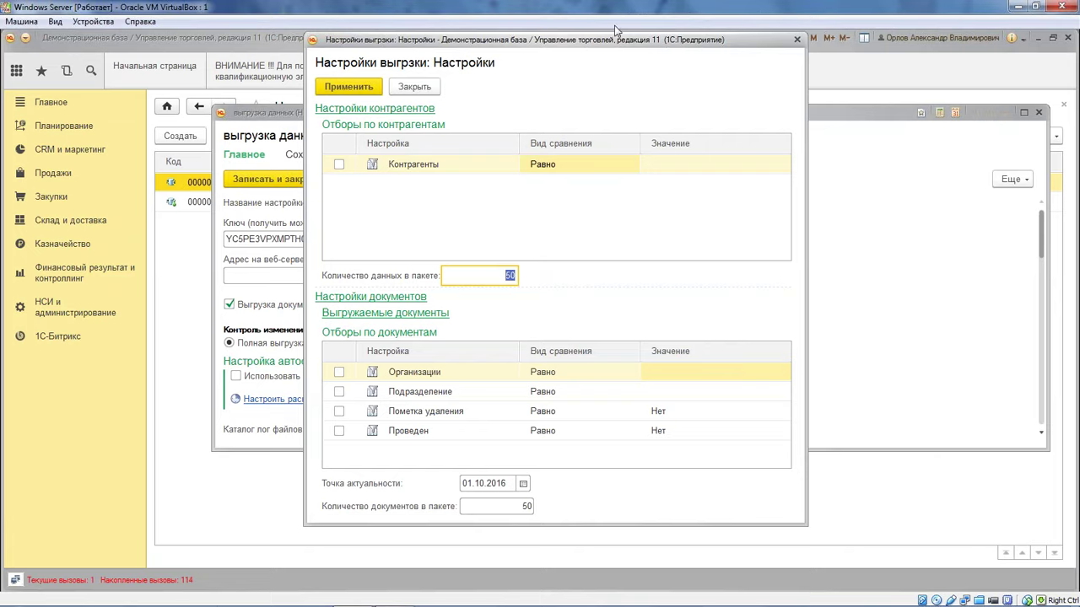
{"action": "left_click_drag", "start_coordinate": [604, 40], "coordinate": [612, 38]}
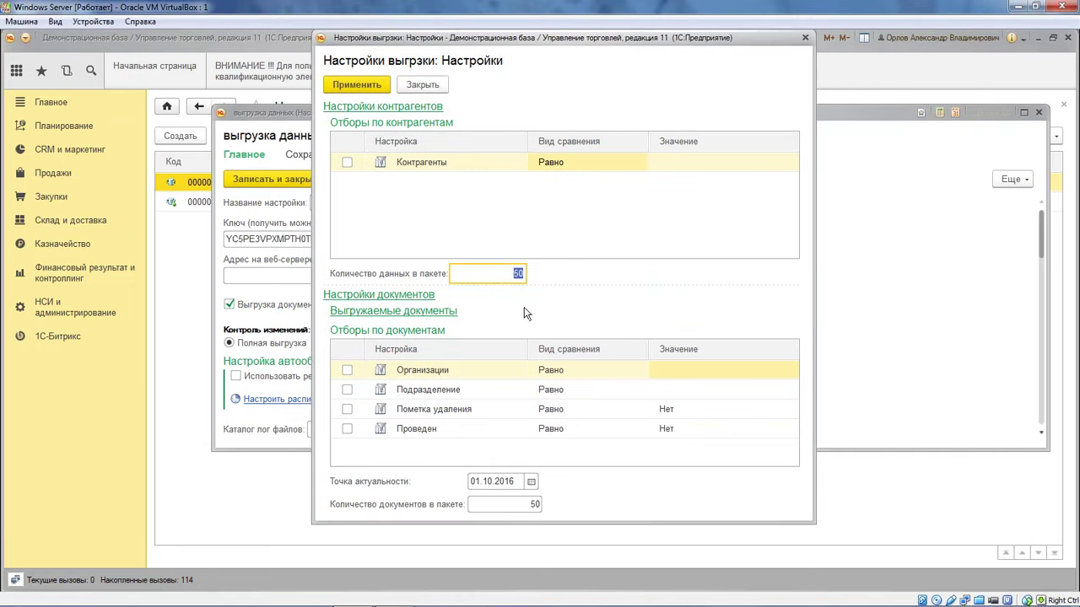
{"action": "left_click", "coordinate": [508, 481]}
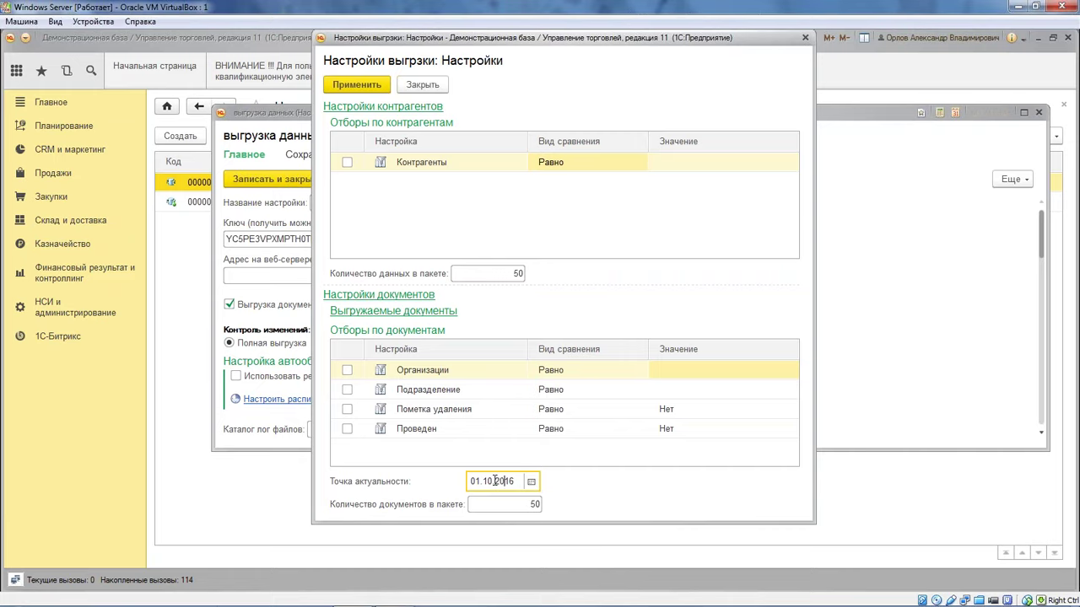
- Change the Точка актуальности date to 01.01.2014
{"action": "key", "text": "End"}
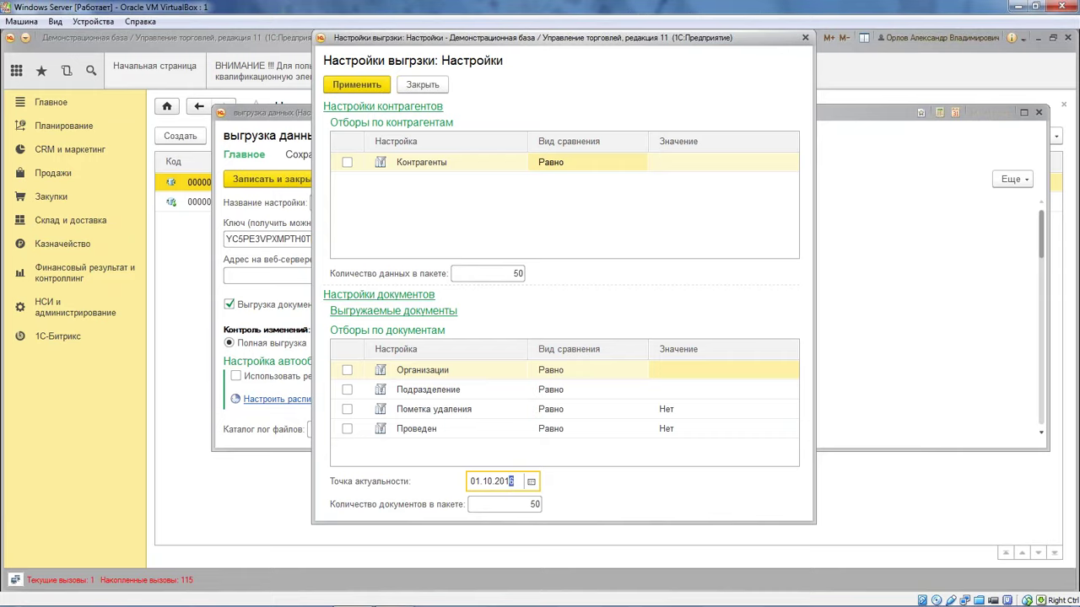
{"action": "type", "text": "6"}
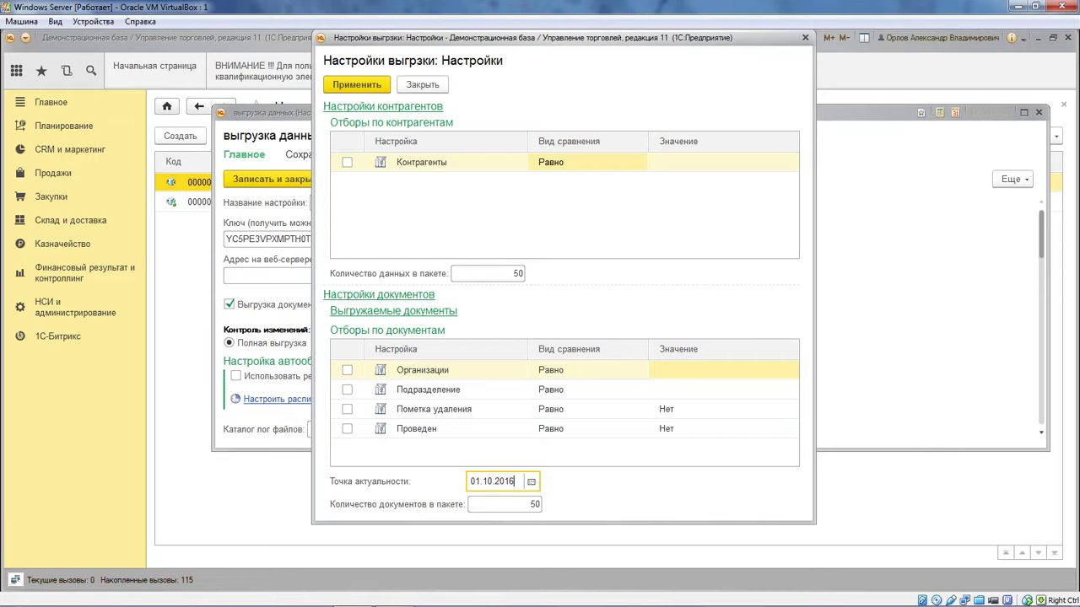
{"action": "key", "text": "BackSpace"}
{"action": "type", "text": "4"}
{"action": "left_click", "coordinate": [482, 481]}
{"action": "type", "text": "01"}
{"action": "left_click", "coordinate": [536, 504]}
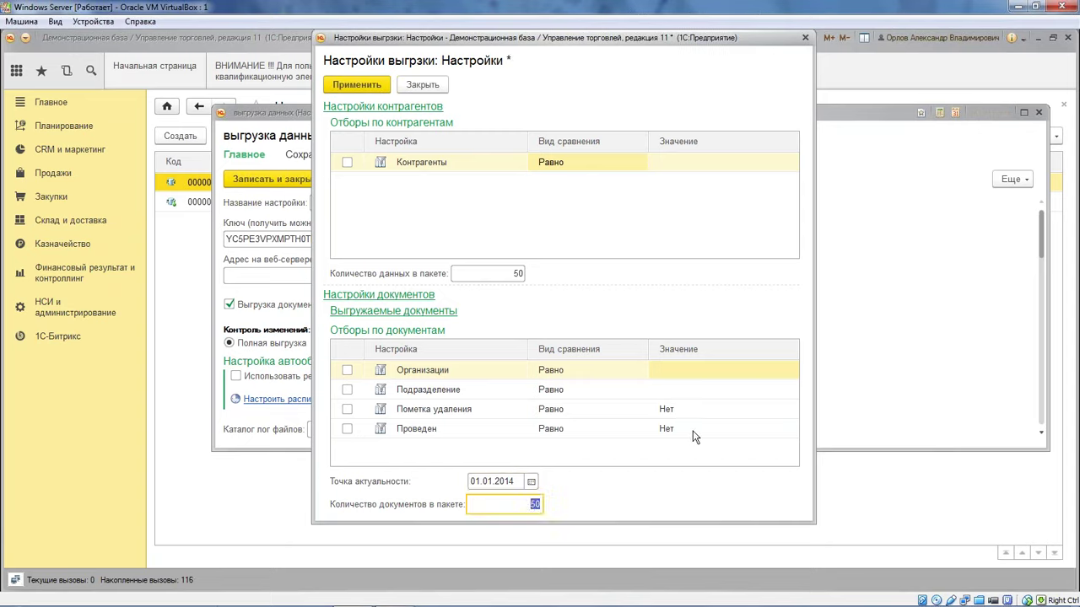
- Set the Организации document filter value to Торговый дом "Комплексный"
{"action": "left_click", "coordinate": [720, 390]}
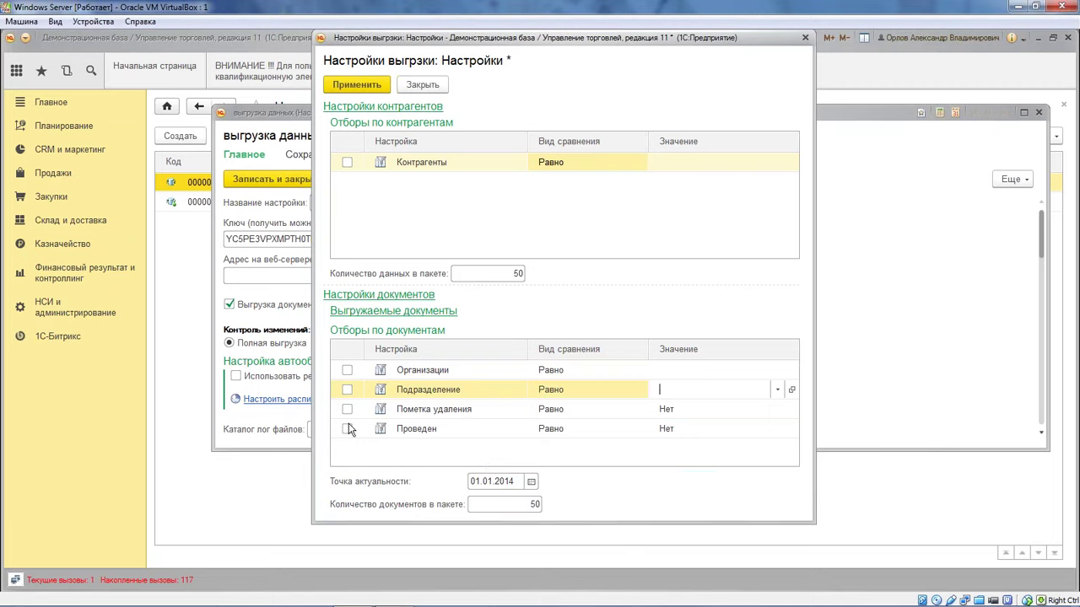
{"action": "left_click", "coordinate": [459, 377]}
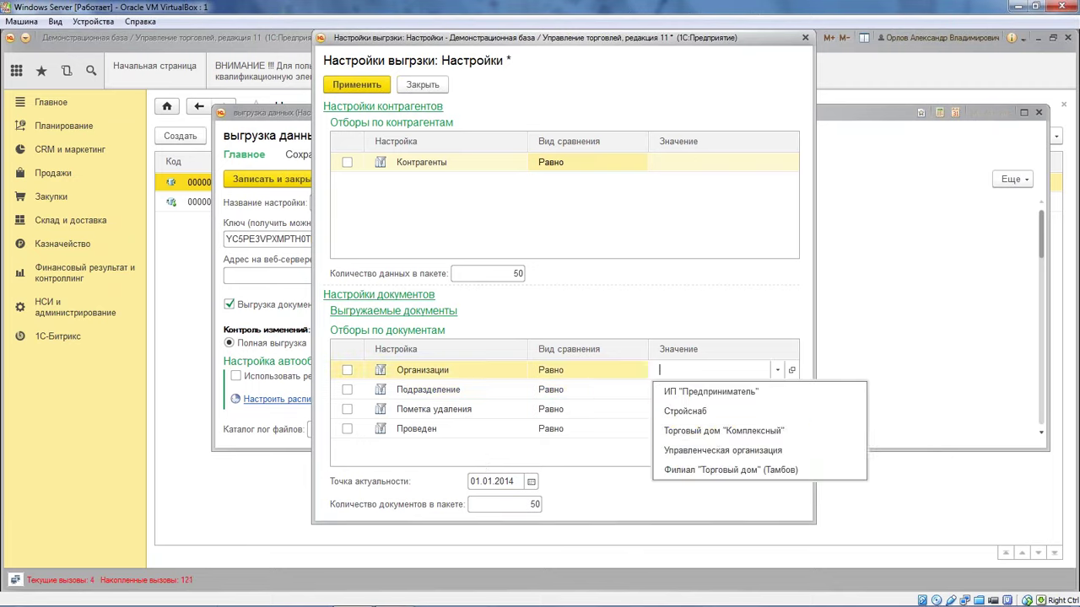
{"action": "left_click", "coordinate": [723, 430]}
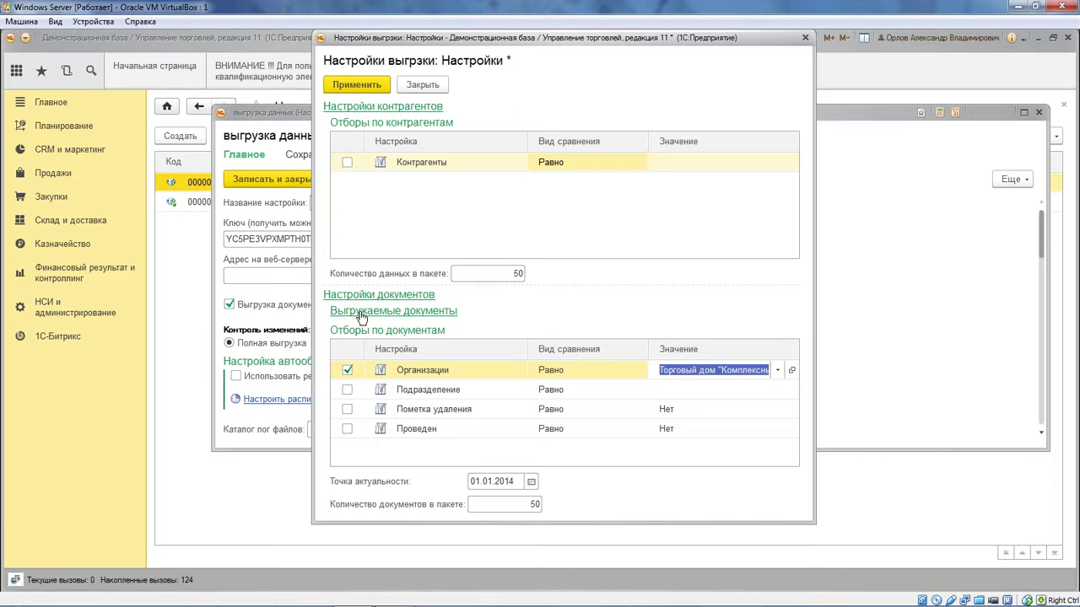
{"action": "key", "text": "Return"}
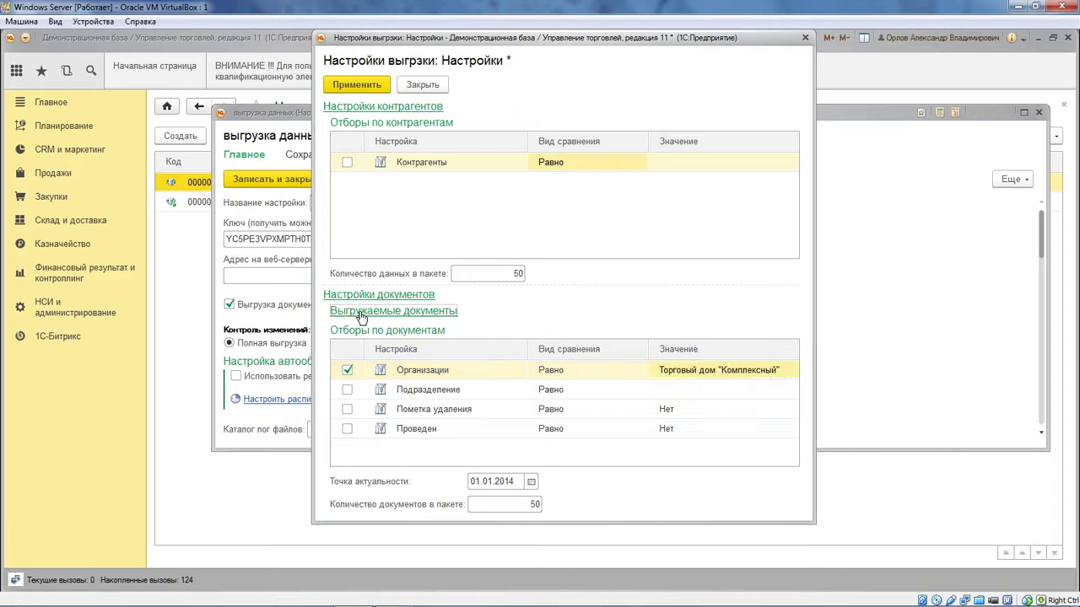
- Widen the dialog and check the exported documents list, discarding an empty added row
{"action": "left_click", "coordinate": [360, 315]}
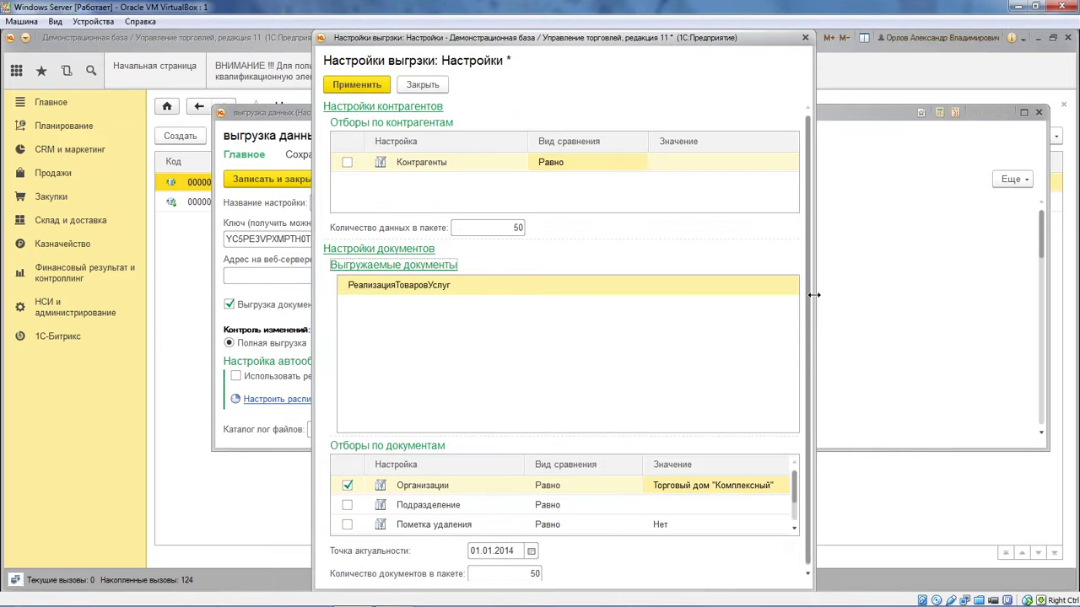
{"action": "left_click_drag", "start_coordinate": [813, 294], "coordinate": [877, 295]}
{"action": "right_click", "coordinate": [540, 323]}
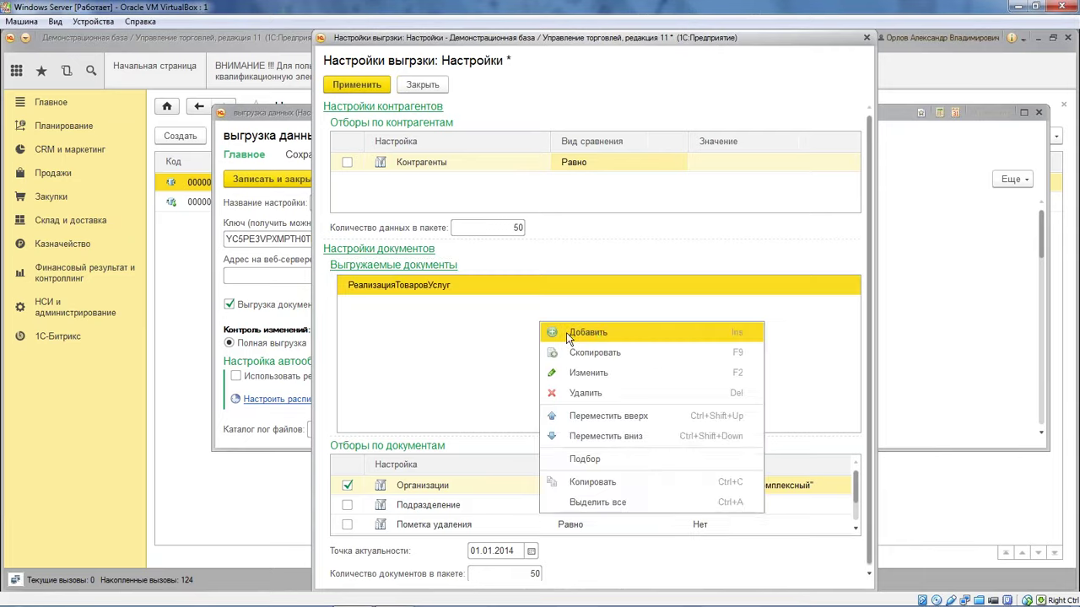
{"action": "left_click", "coordinate": [597, 333]}
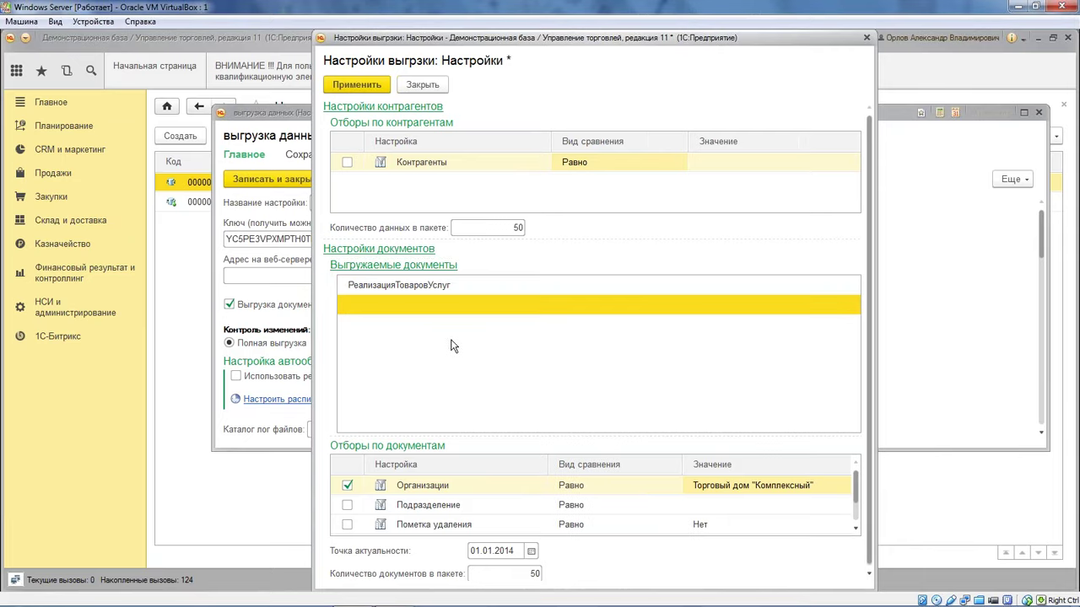
{"action": "key", "text": "Escape"}
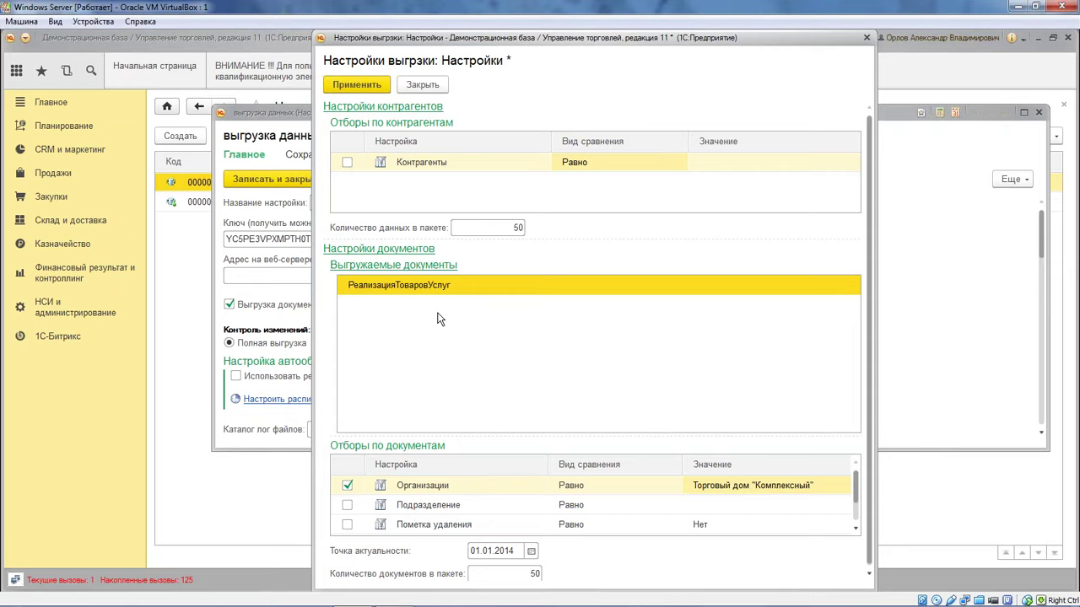
- Apply the export settings and save and close the выгрузка данных node
{"action": "left_click", "coordinate": [363, 83]}
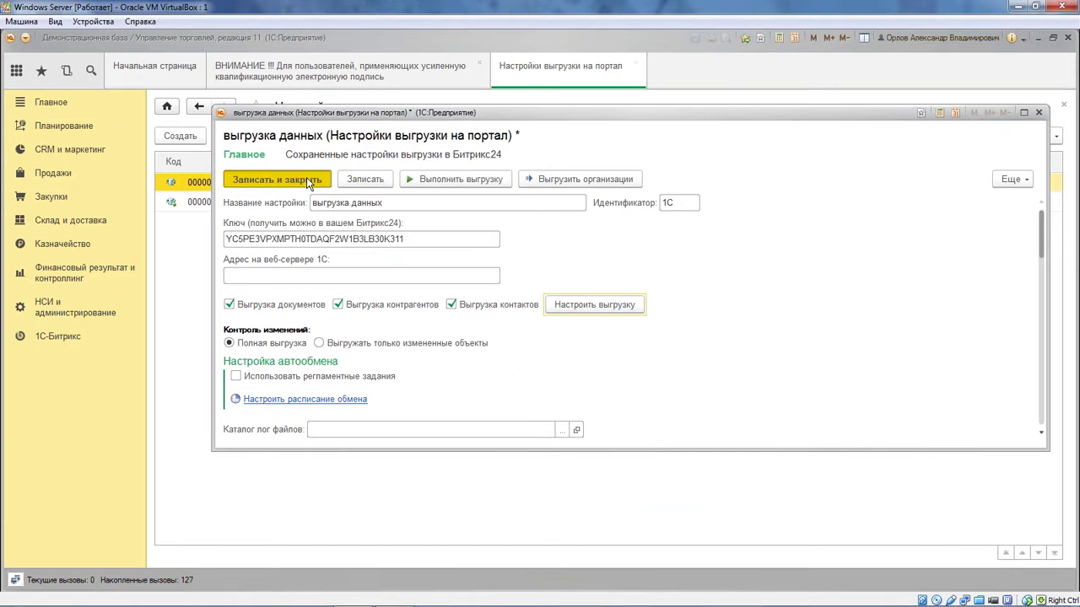
{"action": "left_click", "coordinate": [309, 179]}
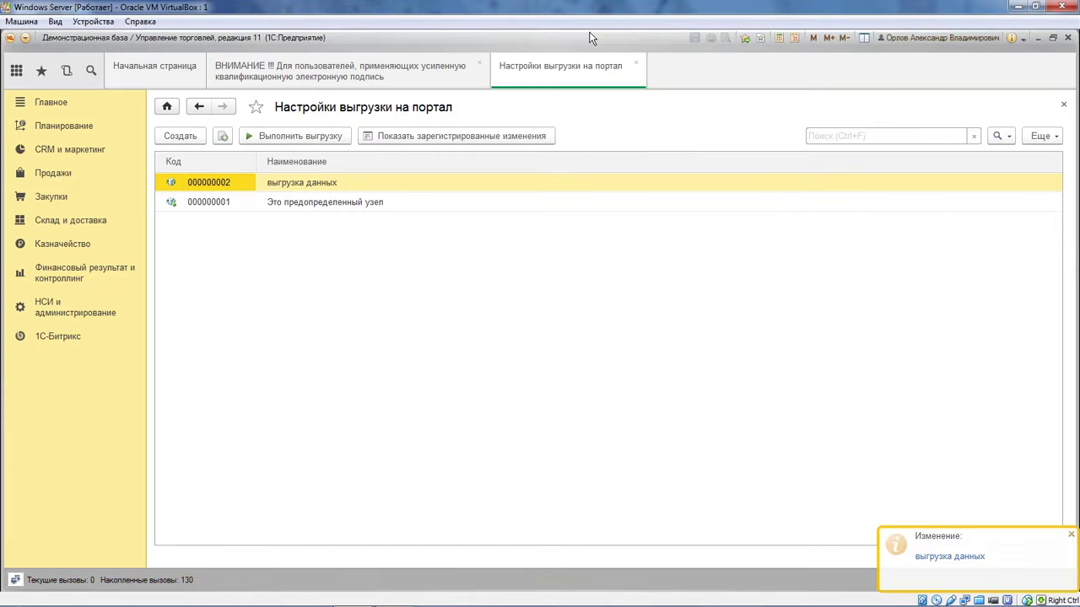
{"action": "left_click_drag", "start_coordinate": [591, 37], "coordinate": [526, 71]}
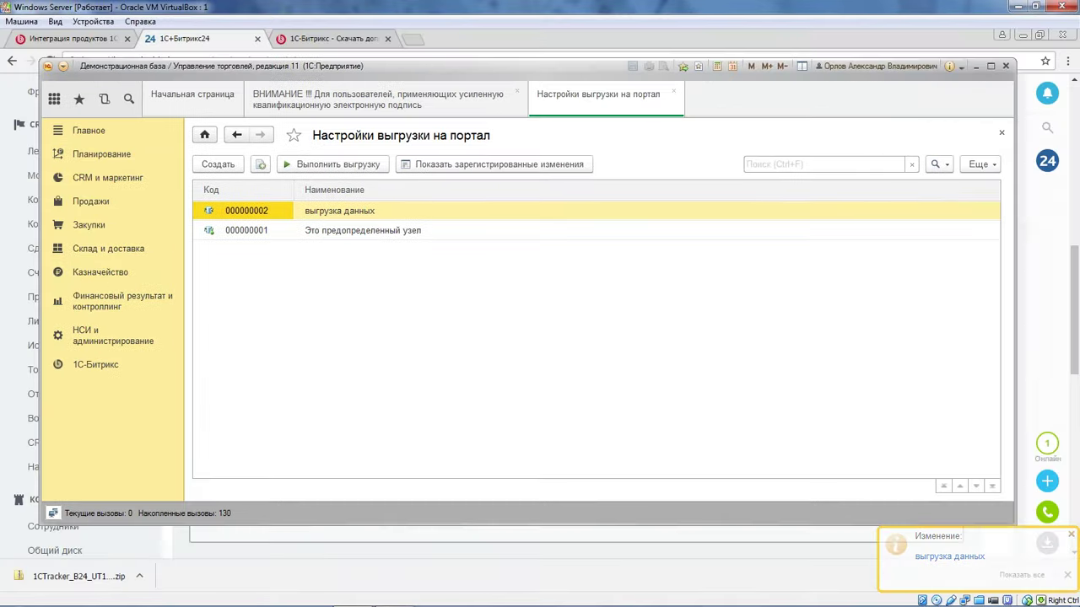
- In the Configurator, expand Общие → Планы обмена and select Б_Битрикс24_1С
{"action": "key", "text": "alt+Tab"}
{"action": "left_click", "coordinate": [26, 156]}
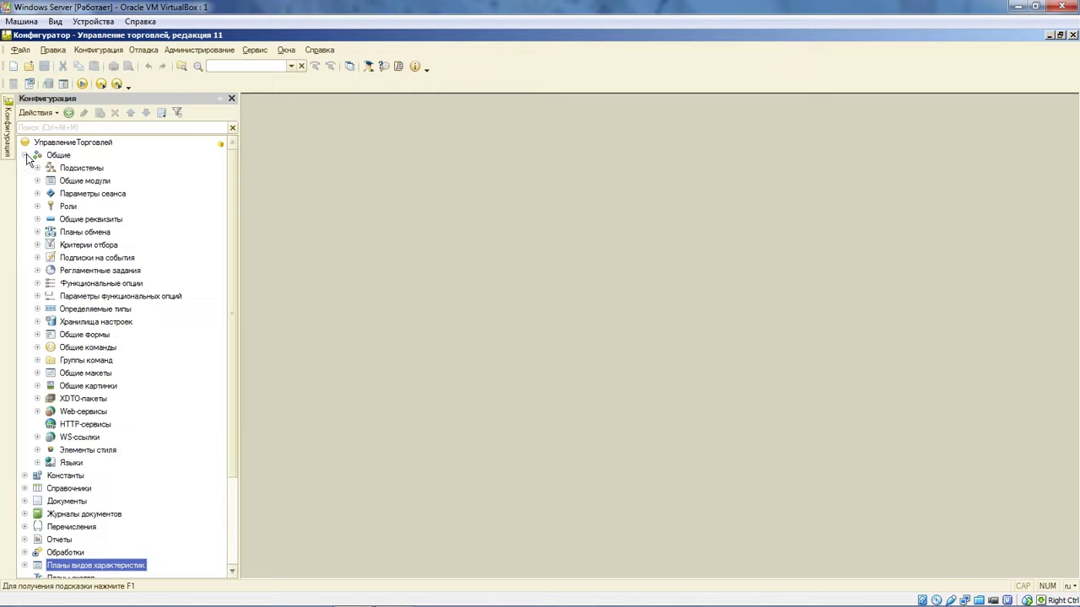
{"action": "left_click", "coordinate": [38, 232]}
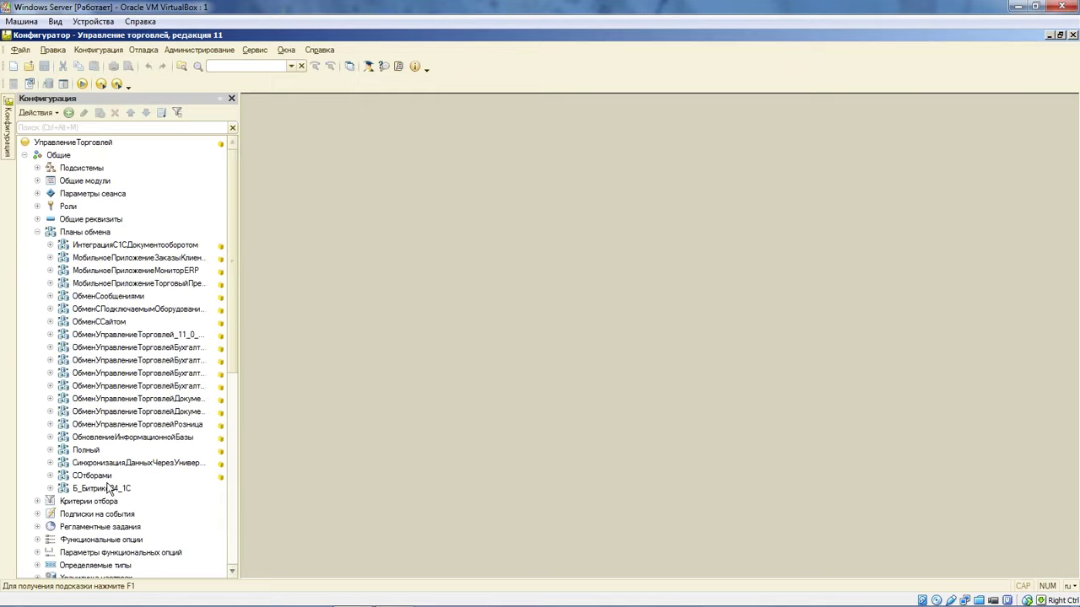
{"action": "left_click", "coordinate": [93, 491]}
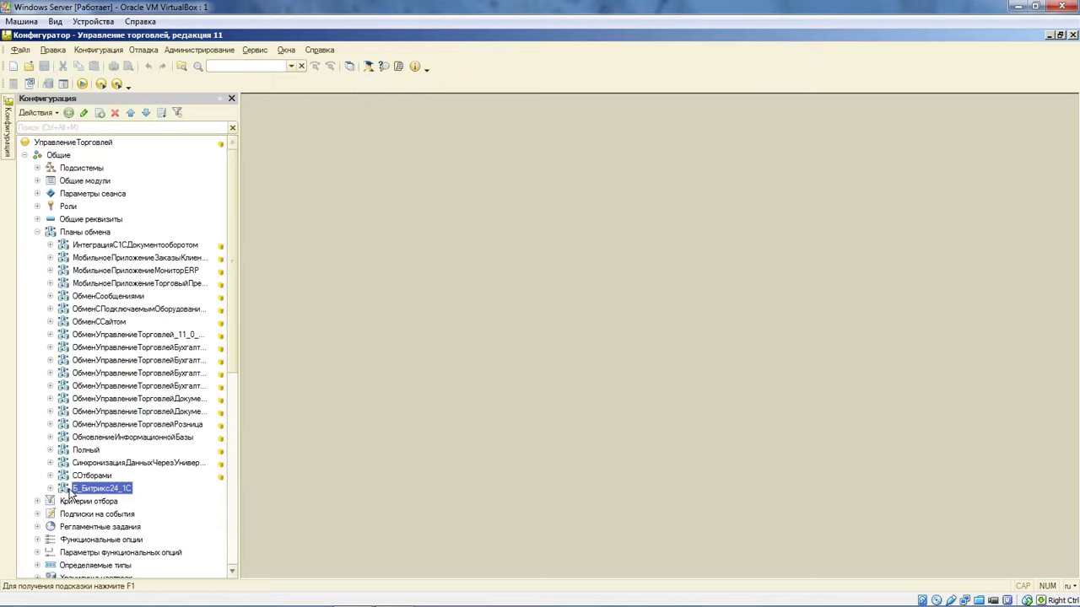
{"action": "scroll", "coordinate": [73, 496], "scroll_direction": "down", "scroll_amount": 3}
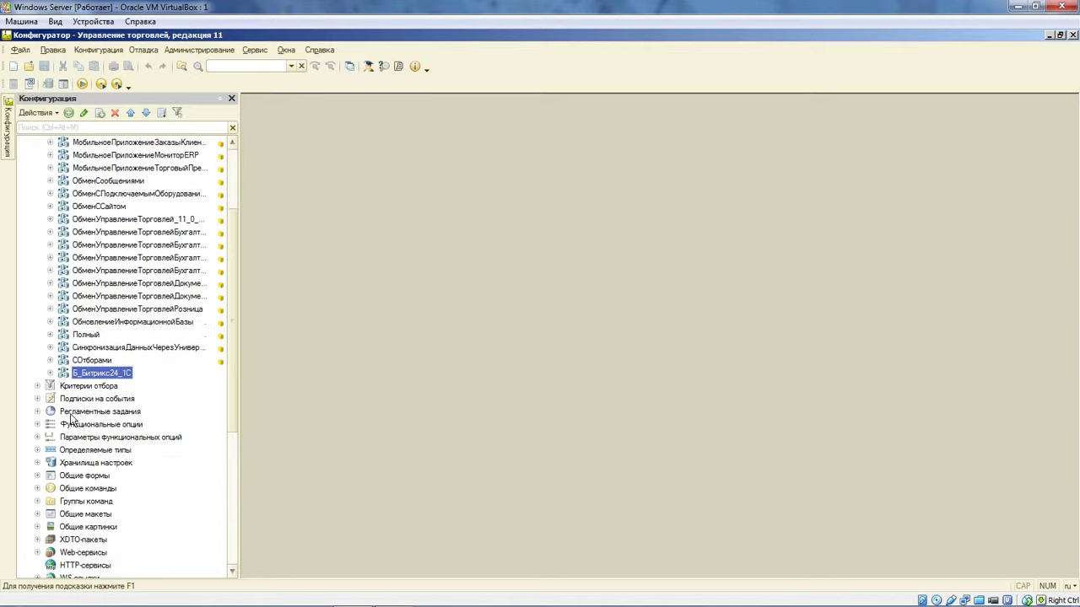
- Open the Б_Битрикс24_1С exchange plan's Состав and expand its Документы branch
{"action": "double_click", "coordinate": [81, 372]}
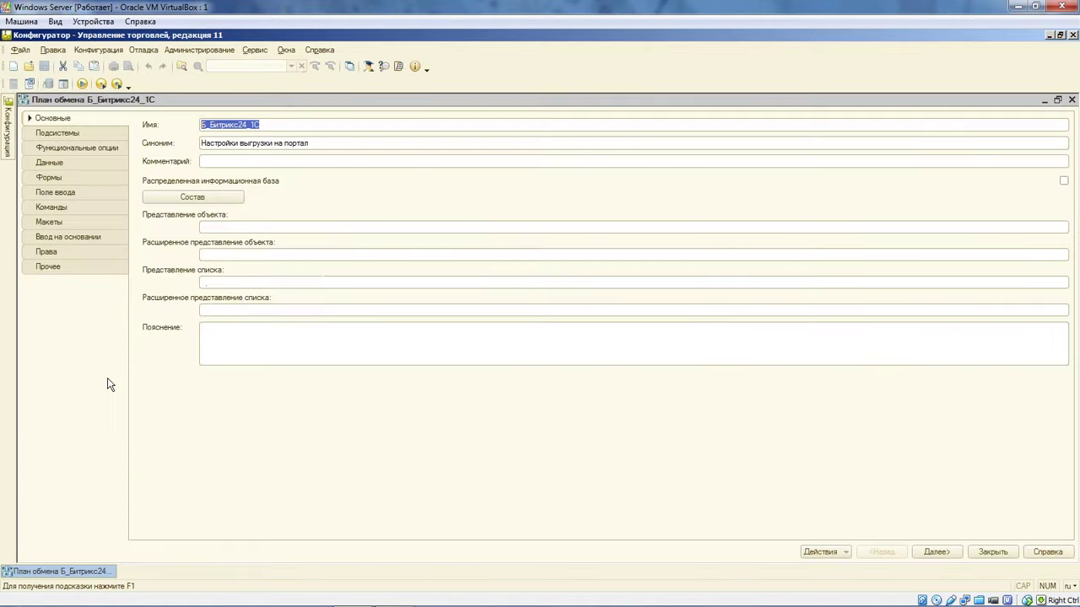
{"action": "left_click", "coordinate": [211, 199]}
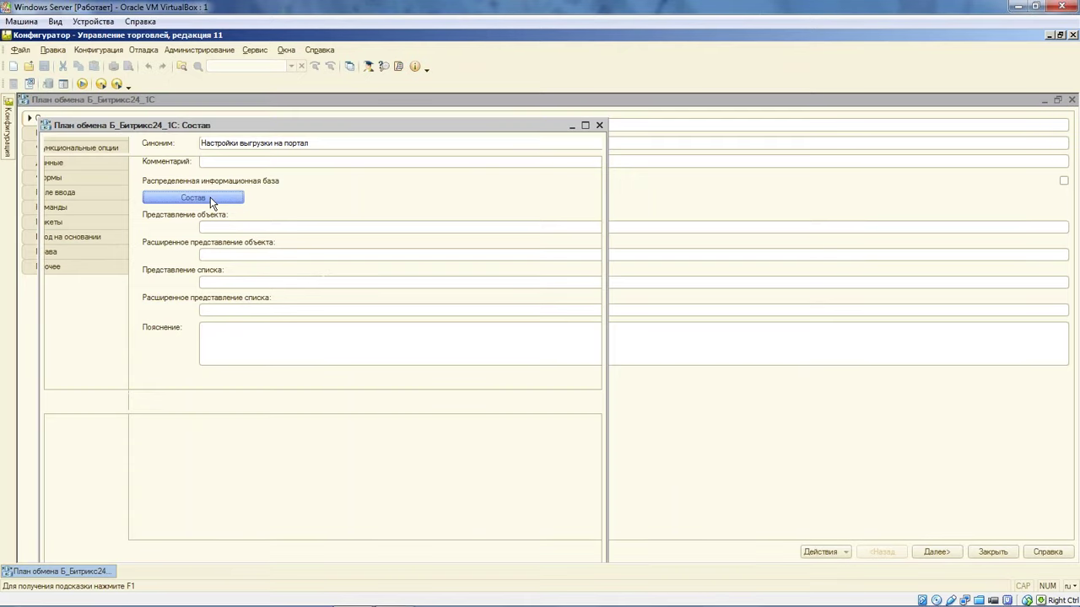
{"action": "double_click", "coordinate": [160, 202]}
{"action": "scroll", "coordinate": [165, 299], "scroll_direction": "down", "scroll_amount": 5}
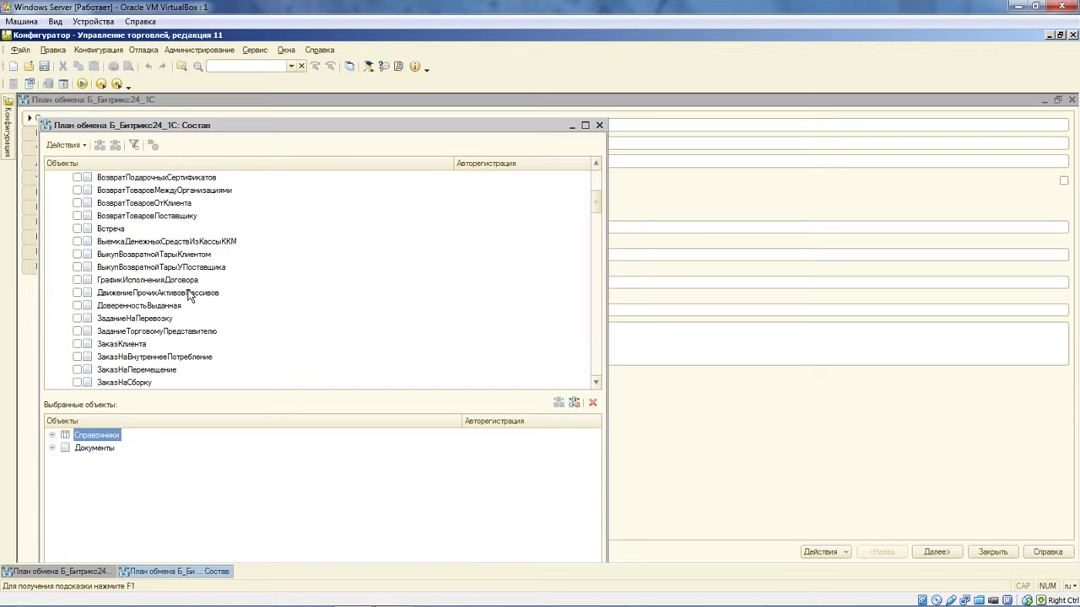
{"action": "left_click", "coordinate": [182, 295]}
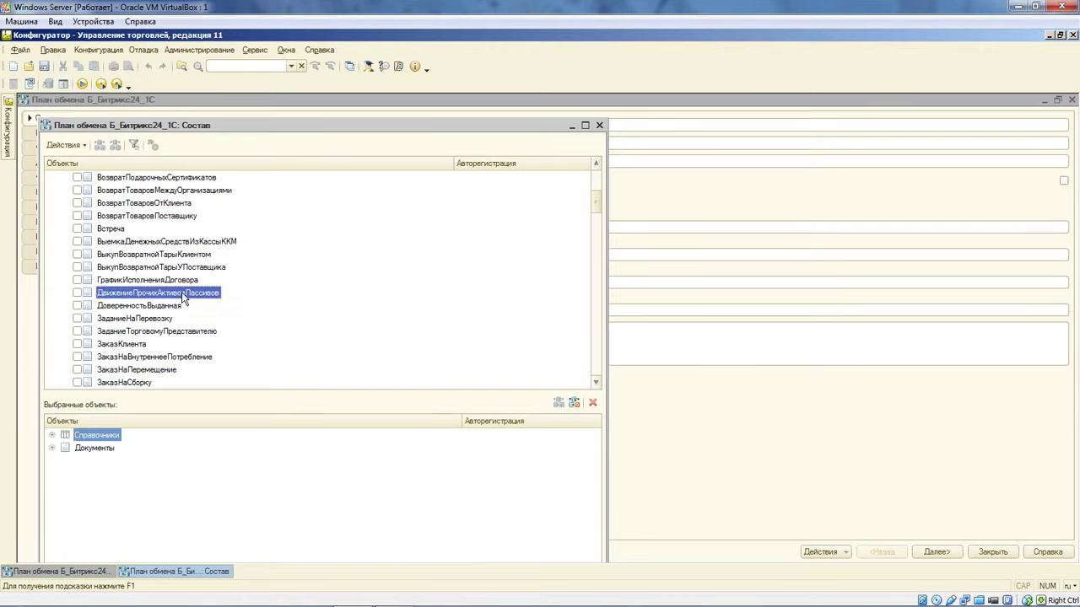
{"action": "scroll", "coordinate": [162, 318], "scroll_direction": "down", "scroll_amount": 3}
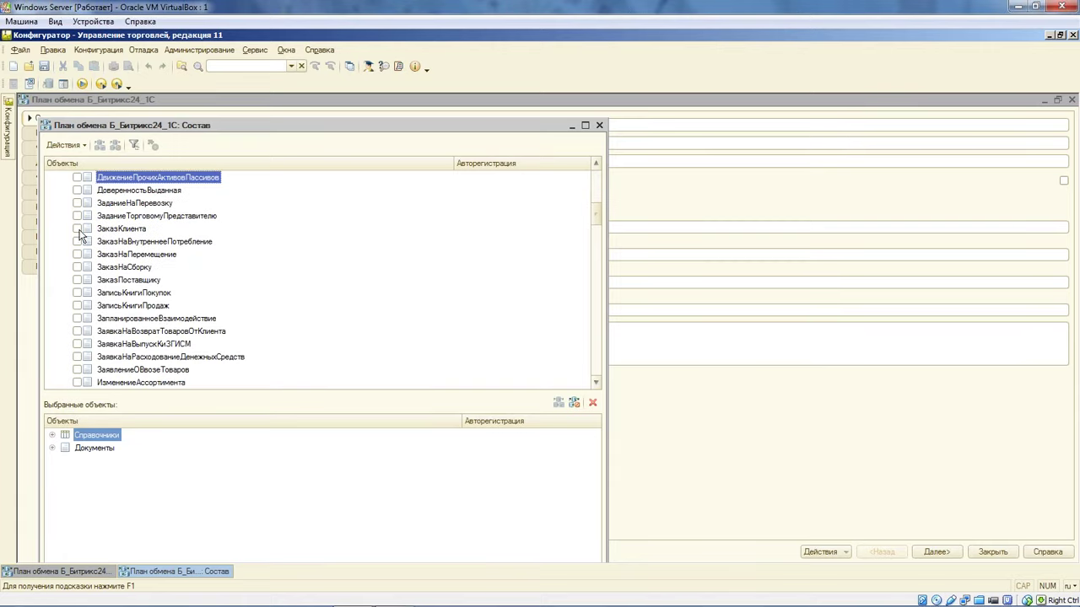
- Tick ЗаказКлиента and confirm it appears among the selected objects
{"action": "left_click", "coordinate": [128, 231]}
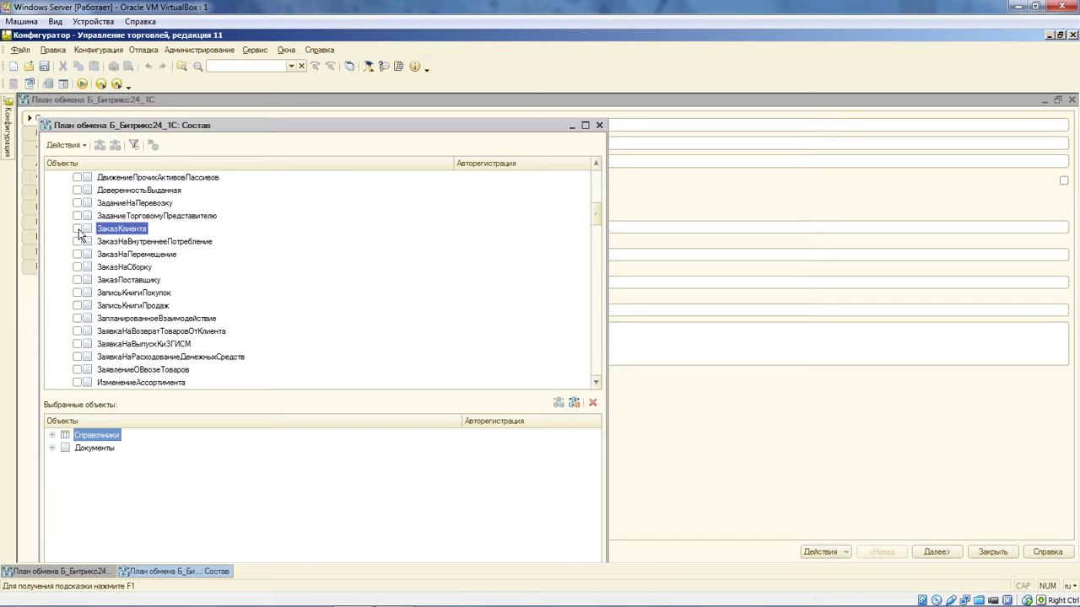
{"action": "left_click", "coordinate": [78, 229]}
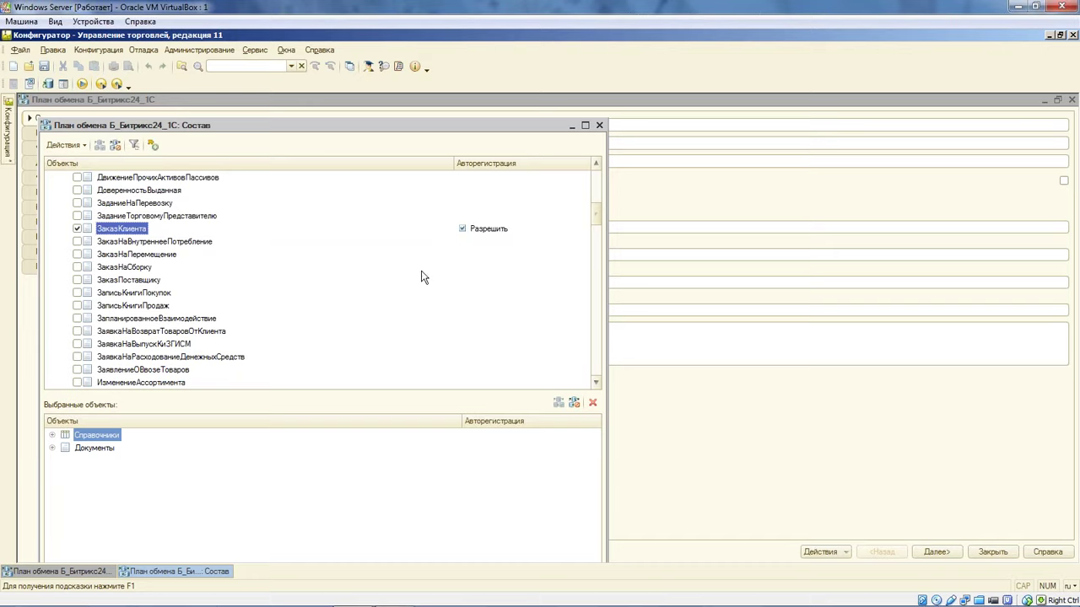
{"action": "left_click", "coordinate": [53, 448]}
{"action": "left_click", "coordinate": [132, 463]}
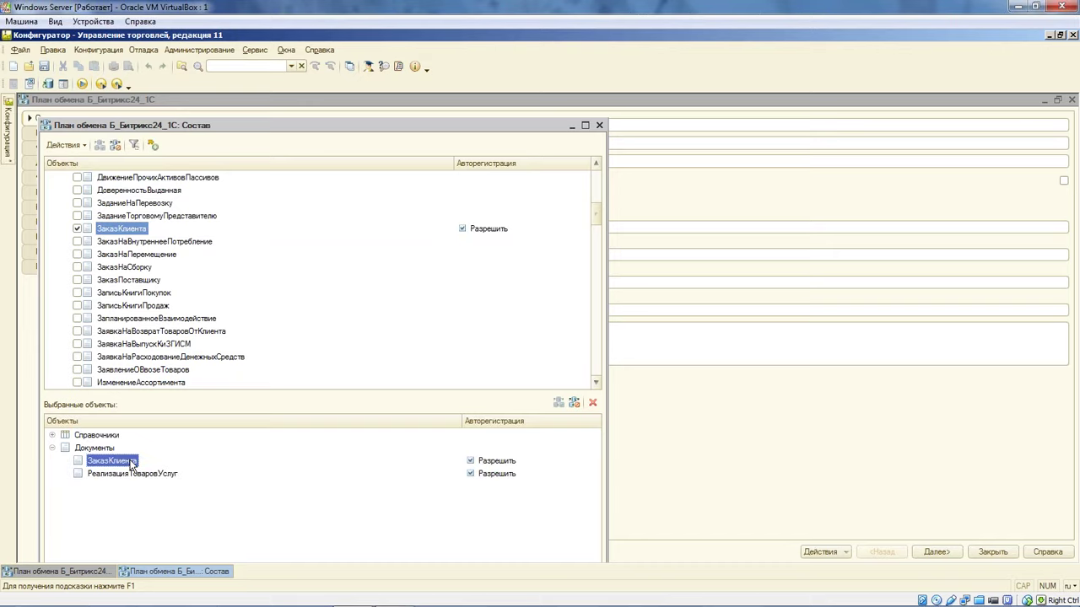
{"action": "left_click", "coordinate": [599, 125]}
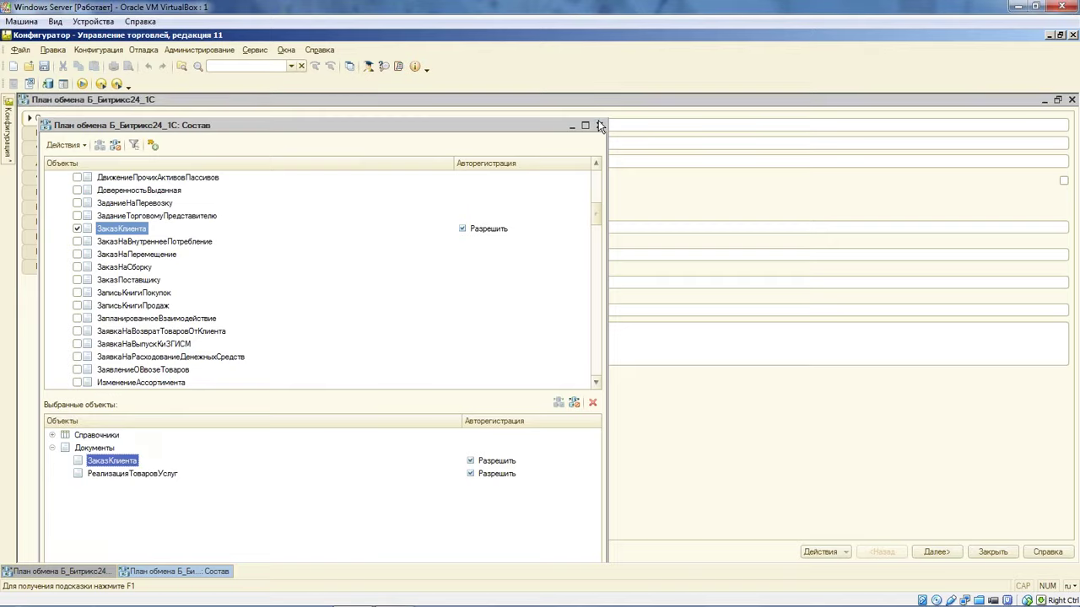
- Run Конфигурация > Обновить конфигурацию базы данных to apply the exchange plan changes
{"action": "left_click", "coordinate": [99, 50]}
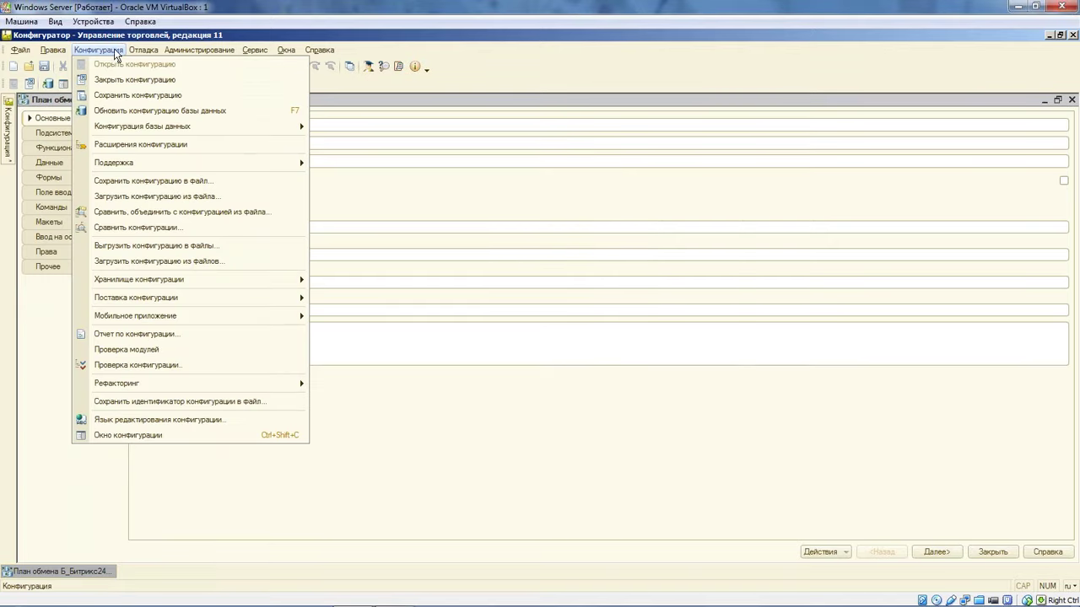
{"action": "left_click", "coordinate": [168, 119]}
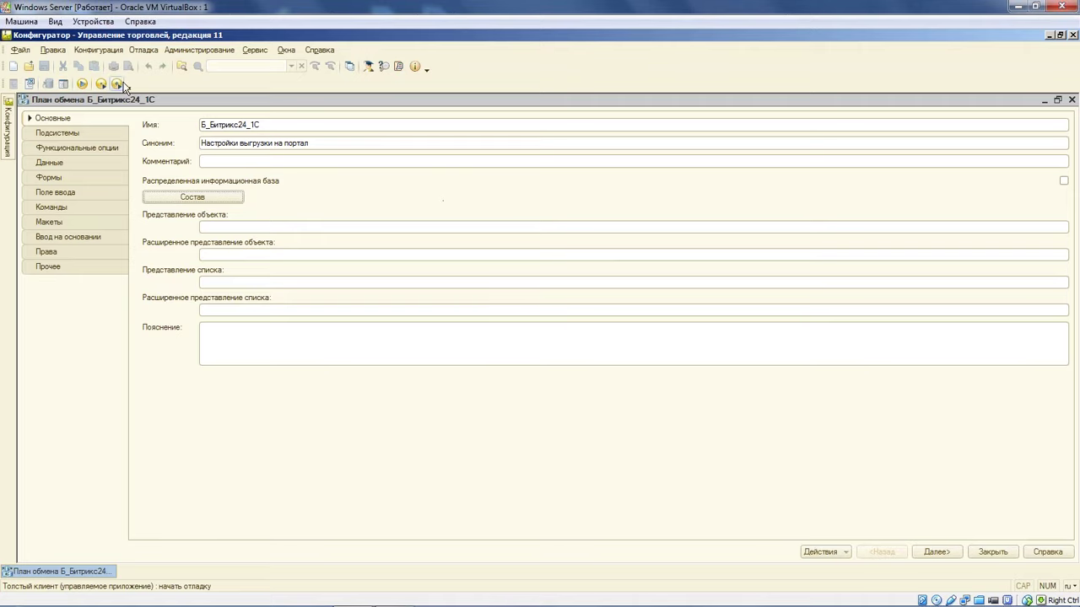
- Launch 1C:Enterprise in user mode with Начать отладку and let the demo base load
{"action": "left_click", "coordinate": [117, 83]}
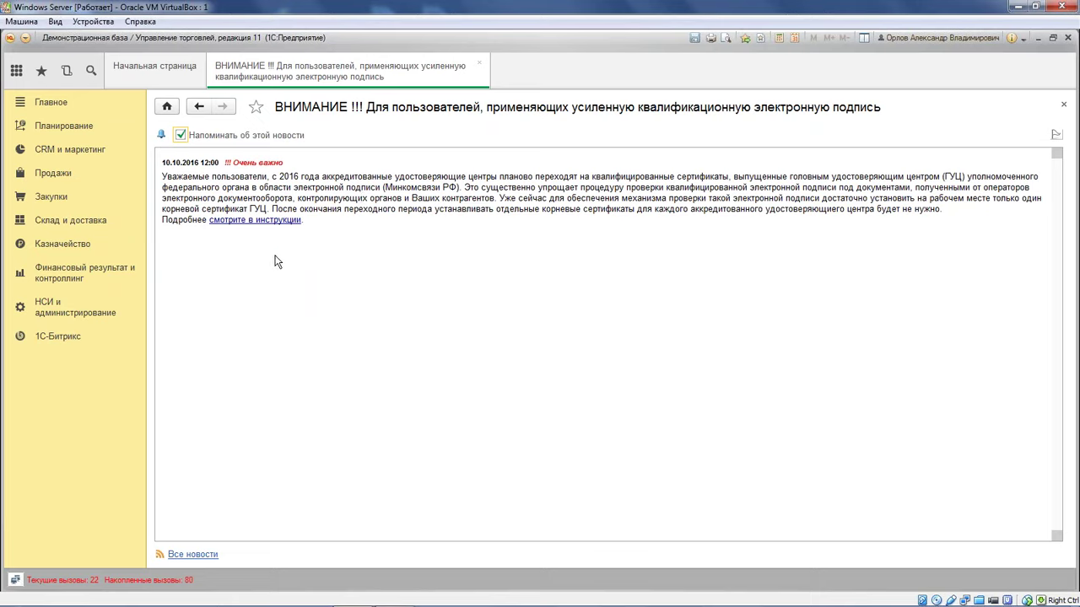
- In the 1С-Битрикс export settings, add ЗаказКлиента as a new exported document row
{"action": "left_click", "coordinate": [82, 344]}
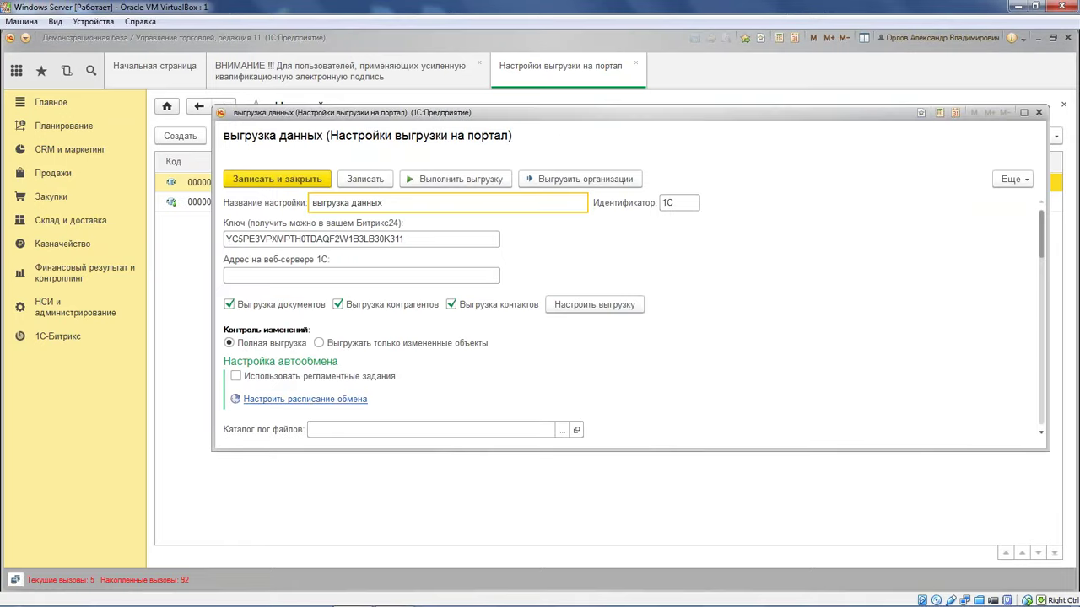
{"action": "right_click", "coordinate": [426, 312]}
{"action": "left_click", "coordinate": [456, 323]}
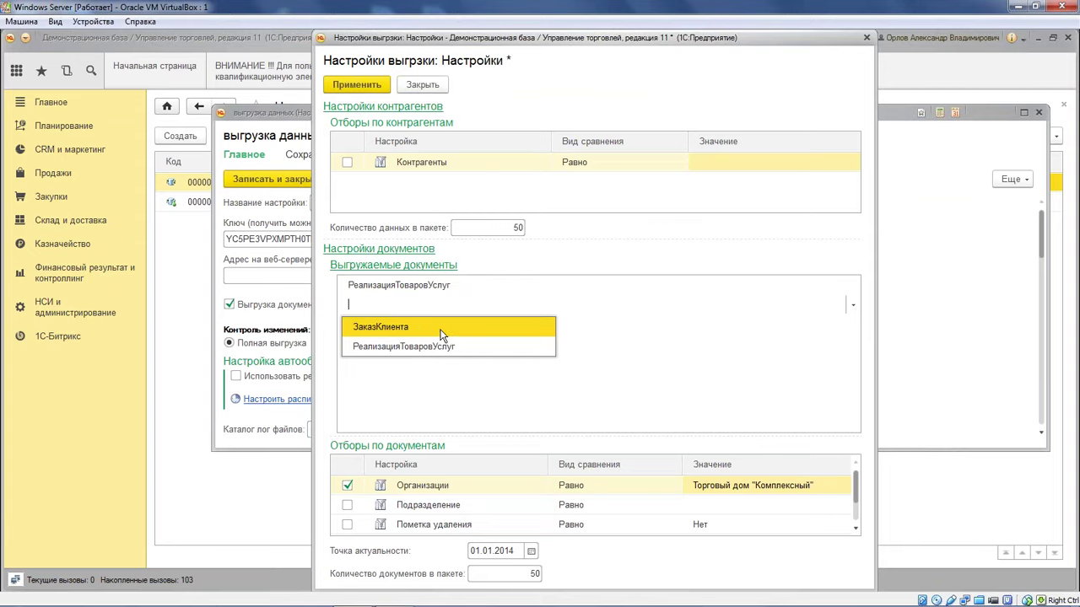
{"action": "left_click", "coordinate": [440, 335]}
{"action": "left_click", "coordinate": [581, 375]}
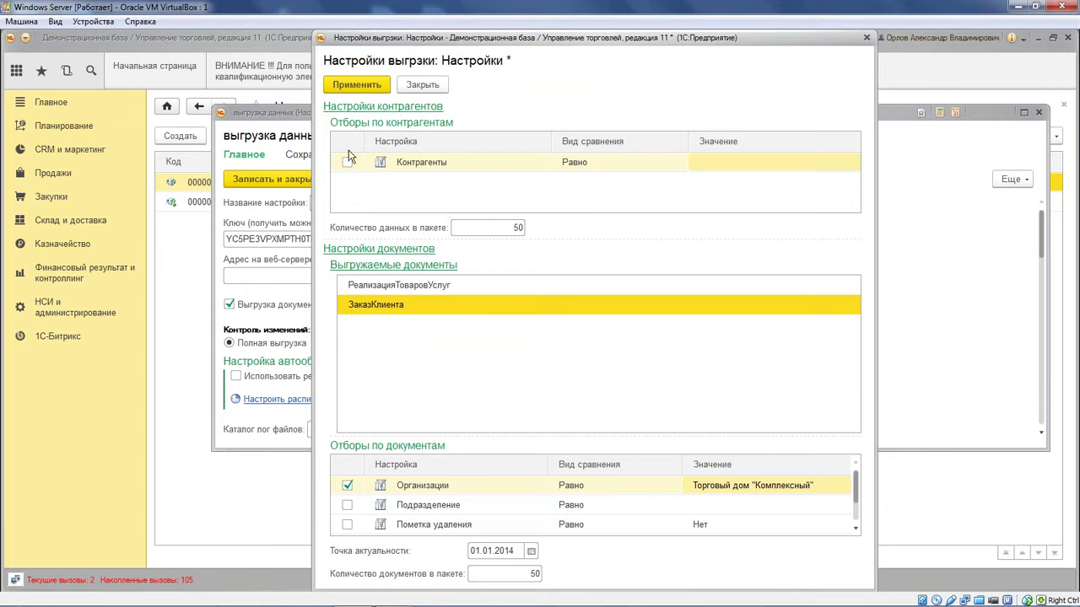
- Save the changed settings, export the 5 organisations to Bitrix24, and close the messages log
{"action": "left_click", "coordinate": [358, 85]}
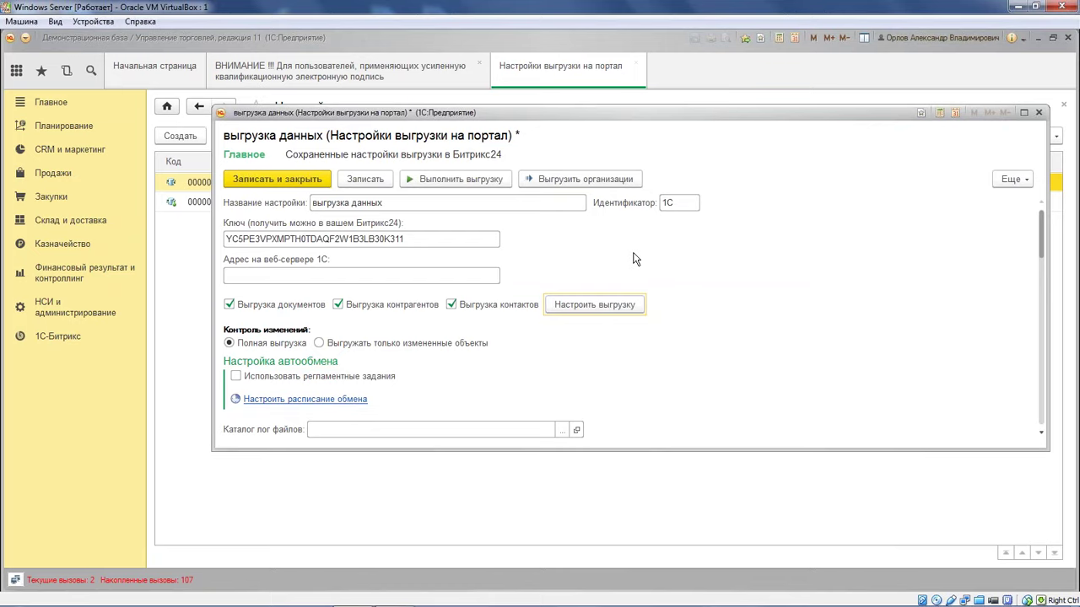
{"action": "left_click", "coordinate": [611, 183]}
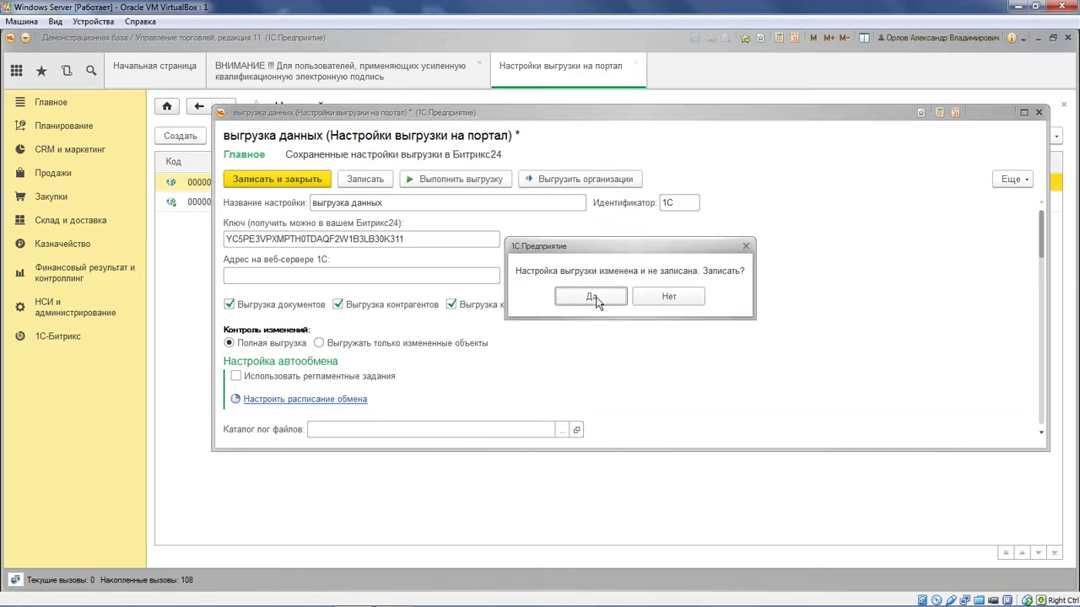
{"action": "left_click", "coordinate": [597, 299]}
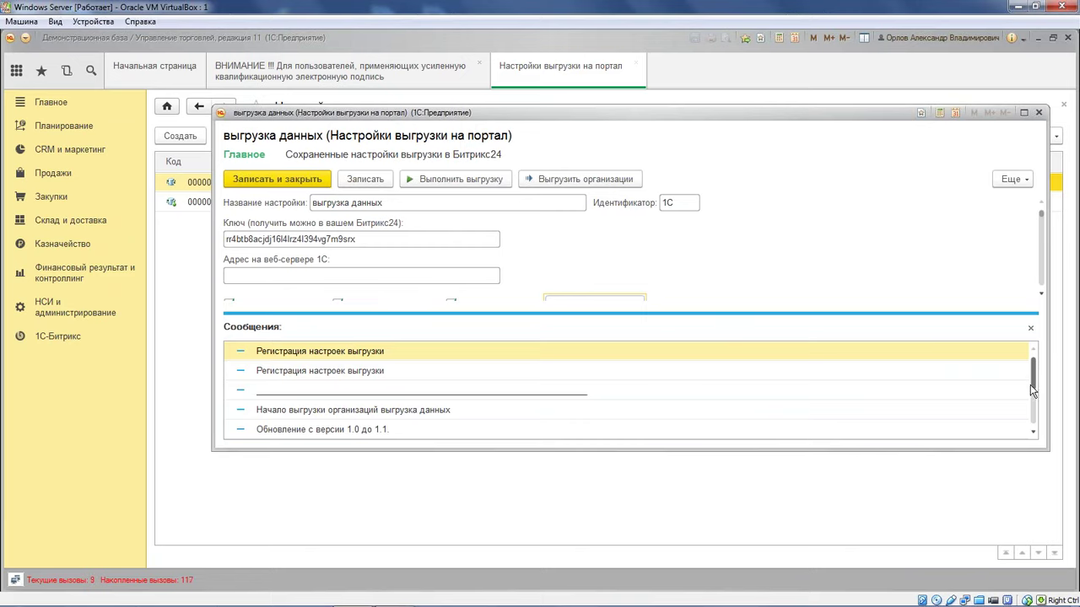
{"action": "left_click_drag", "start_coordinate": [1035, 381], "coordinate": [1041, 427]}
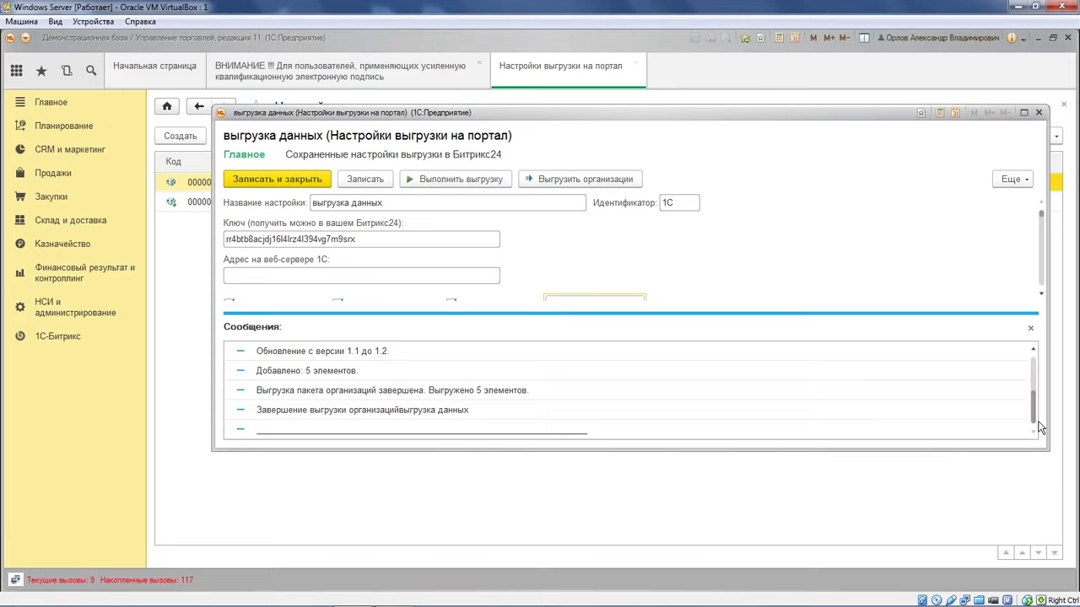
{"action": "left_click", "coordinate": [1030, 328]}
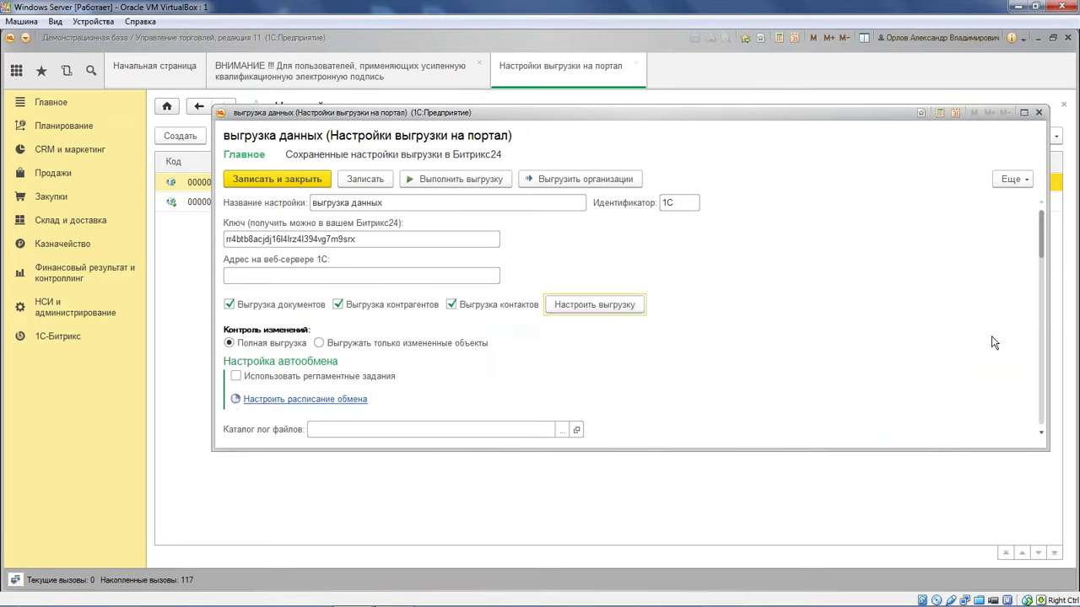
{"action": "key", "text": "alt+Tab"}
{"action": "key", "text": "alt+Tab"}
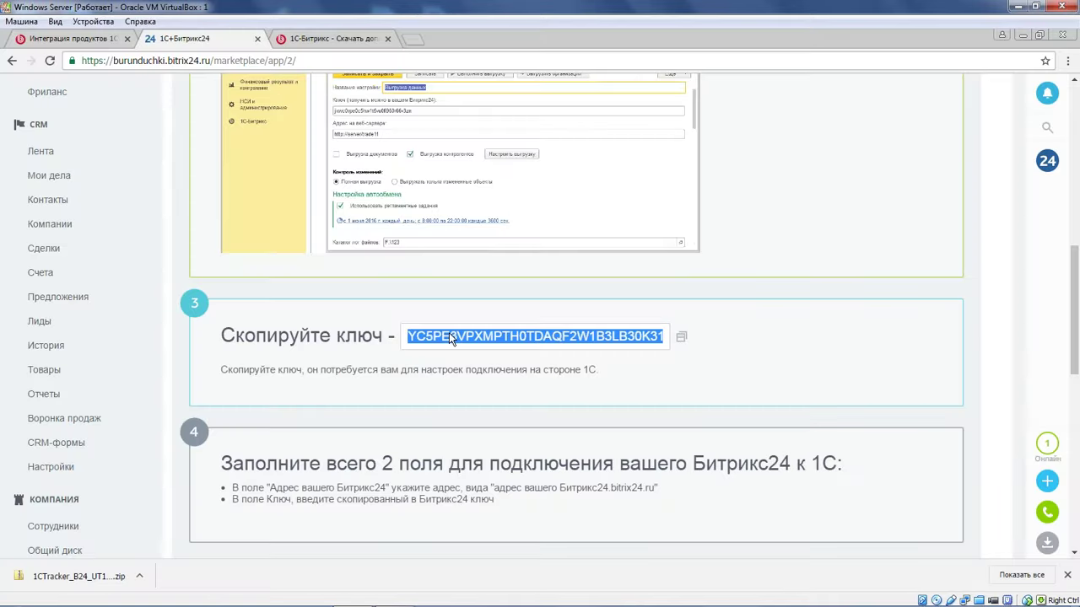
- Open Торговый дом "Комплексный" from the Bitrix24 CRM company list and review its card
{"action": "scroll", "coordinate": [451, 338], "scroll_direction": "up", "scroll_amount": 3}
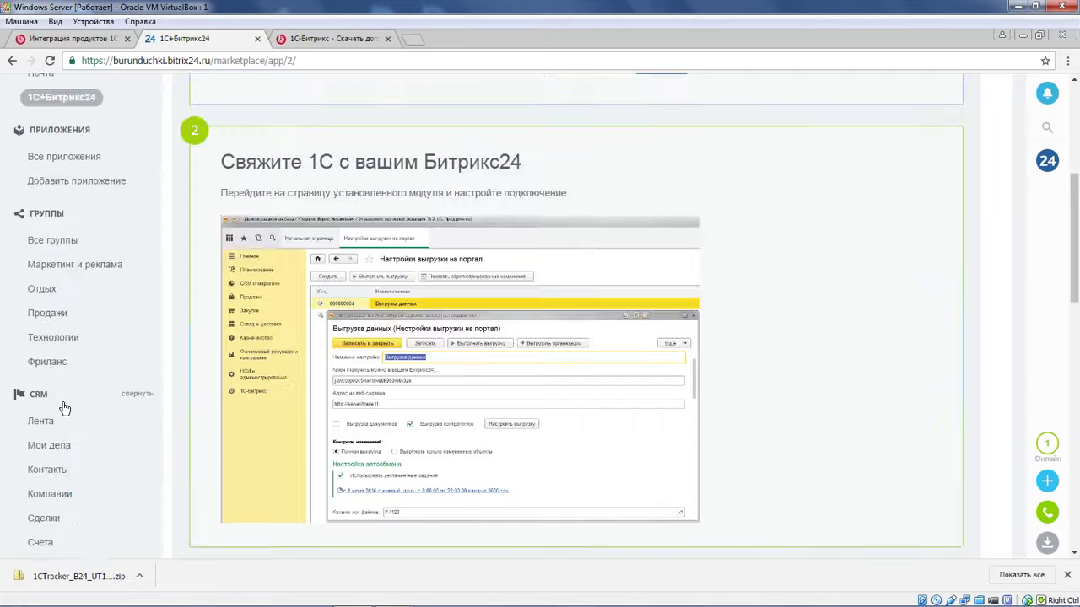
{"action": "left_click", "coordinate": [51, 494]}
{"action": "scroll", "coordinate": [490, 372], "scroll_direction": "down", "scroll_amount": 4}
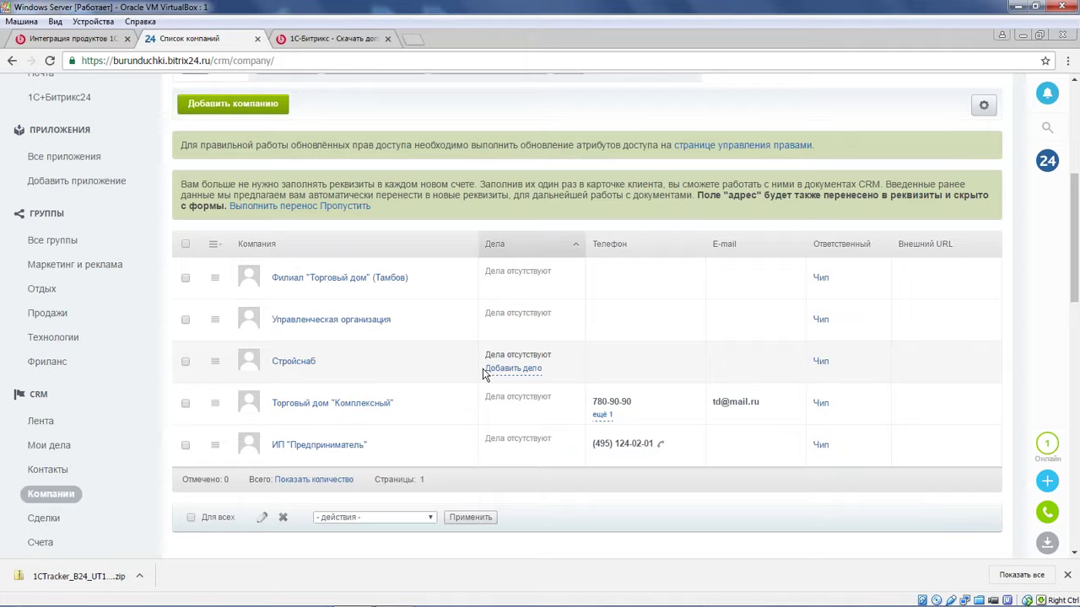
{"action": "left_click", "coordinate": [327, 404]}
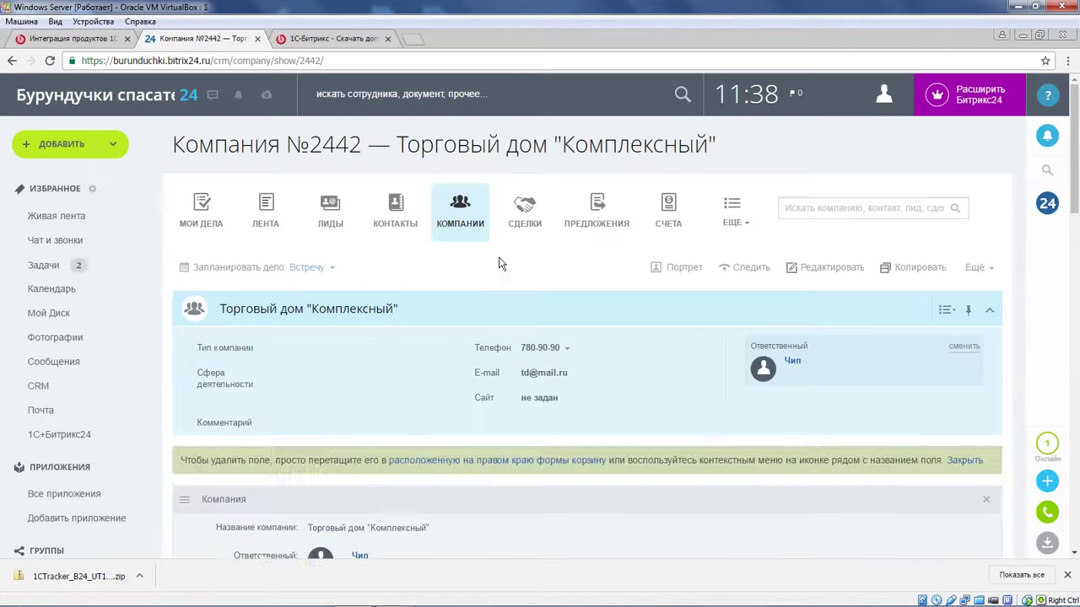
{"action": "scroll", "coordinate": [498, 264], "scroll_direction": "down", "scroll_amount": 1}
{"action": "scroll", "coordinate": [506, 267], "scroll_direction": "down", "scroll_amount": 2}
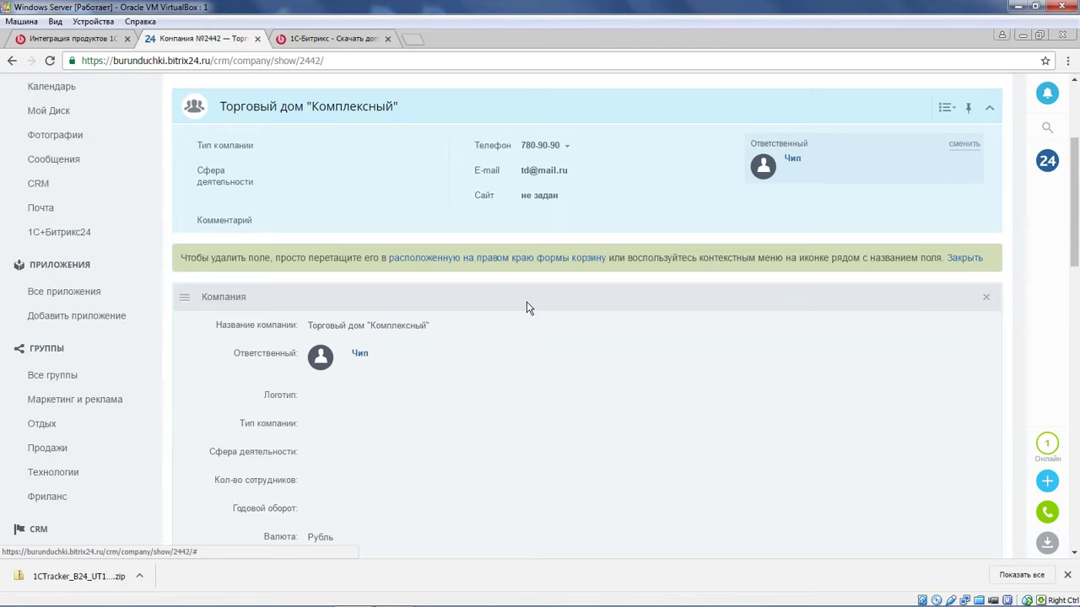
{"action": "scroll", "coordinate": [526, 301], "scroll_direction": "down", "scroll_amount": 10}
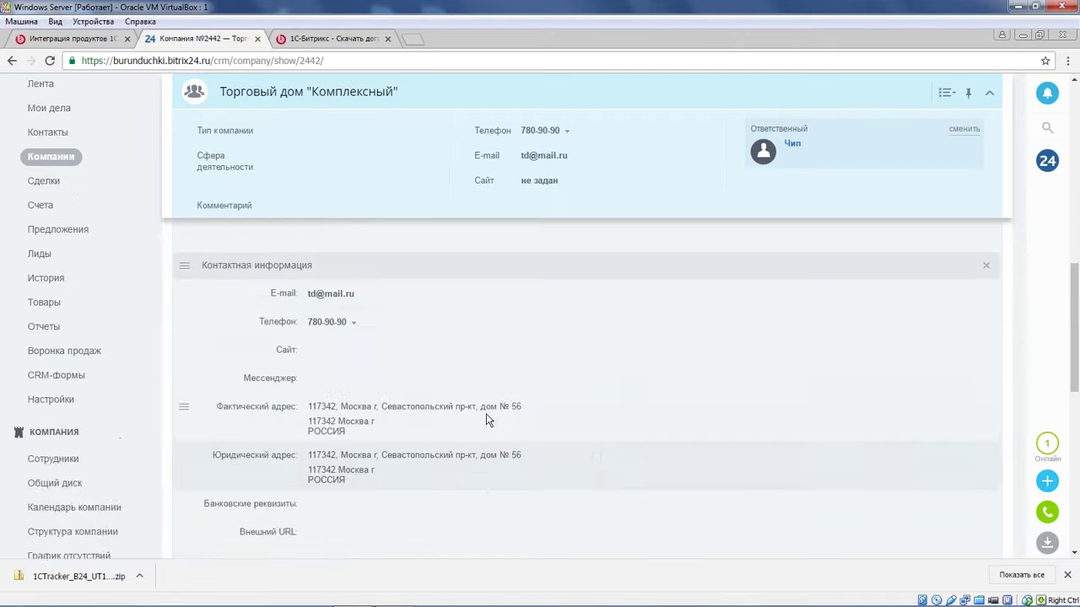
{"action": "scroll", "coordinate": [486, 414], "scroll_direction": "up", "scroll_amount": 10}
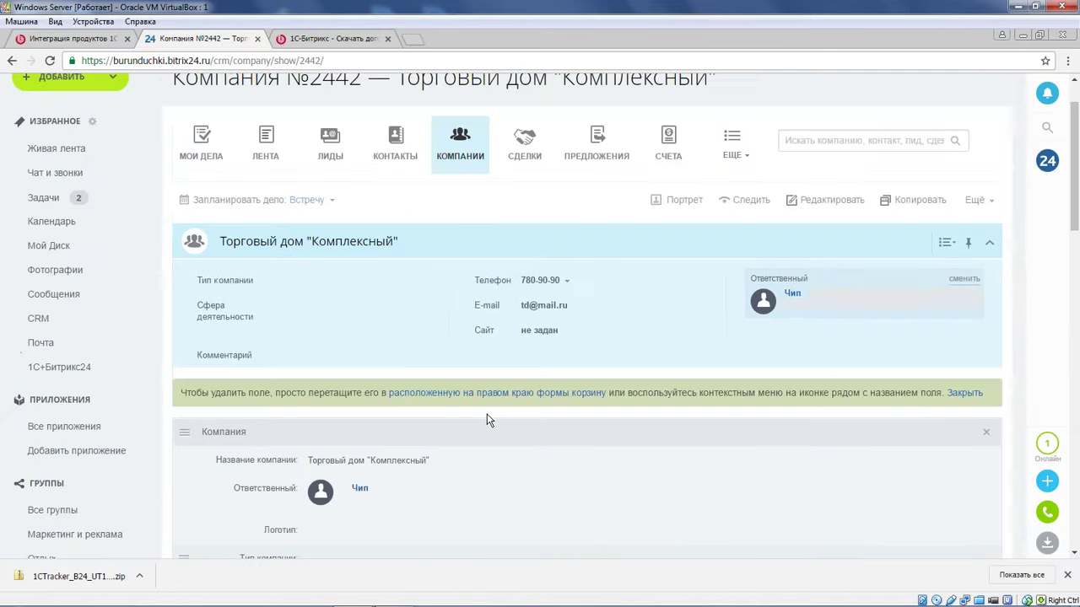
{"action": "scroll", "coordinate": [488, 419], "scroll_direction": "up", "scroll_amount": 2}
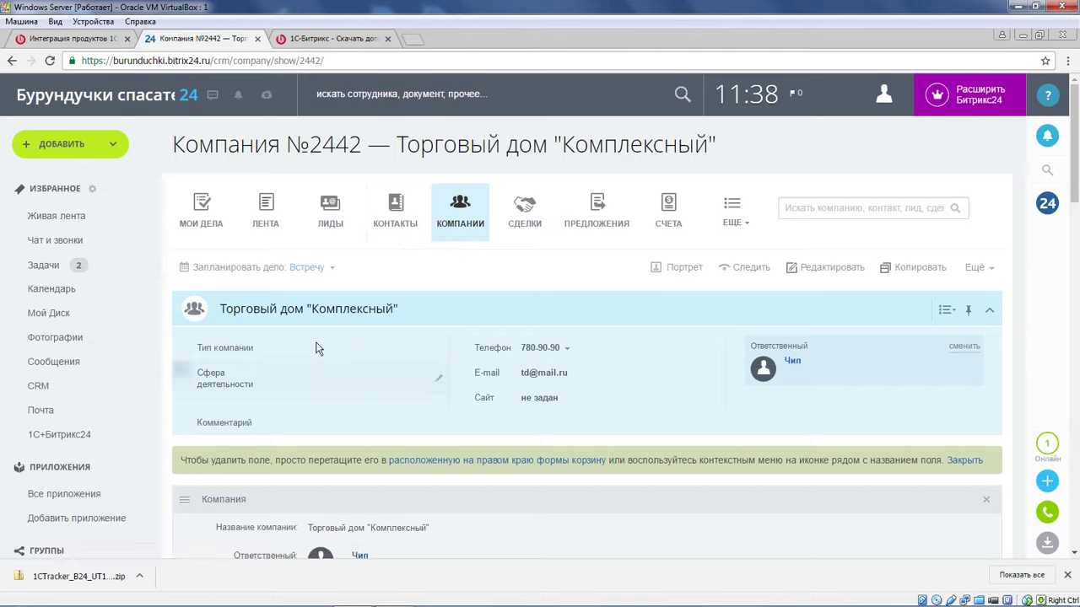
- Return to the 1C выгрузка данных export settings window
{"action": "key", "text": "alt+Tab"}
{"action": "key", "text": "alt+Tab"}
{"action": "key", "text": "alt+Tab"}
{"action": "key", "text": "alt+Tab"}
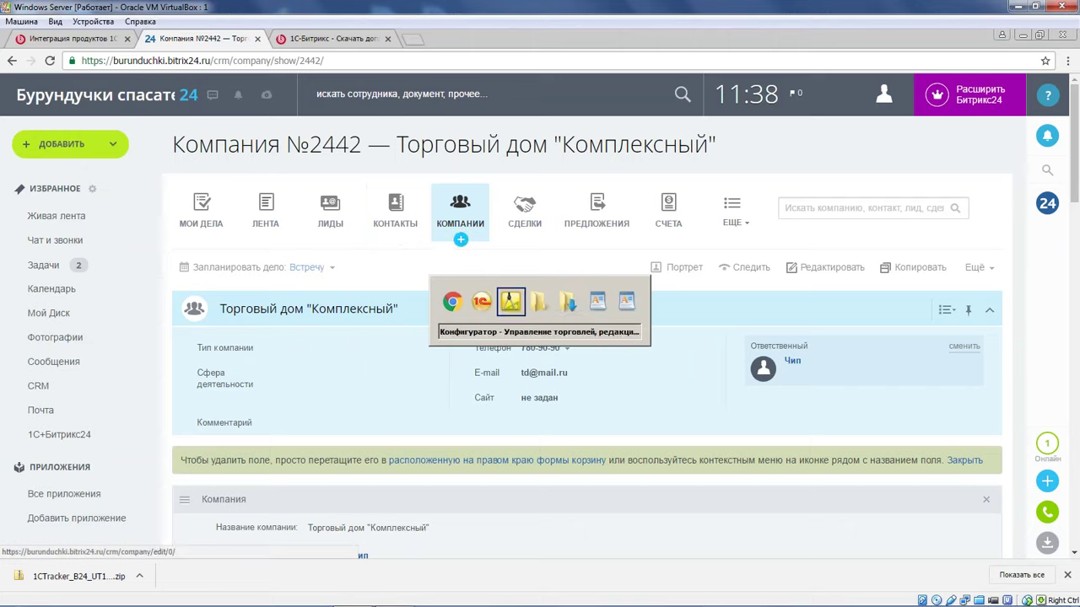
{"action": "key", "text": "Escape"}
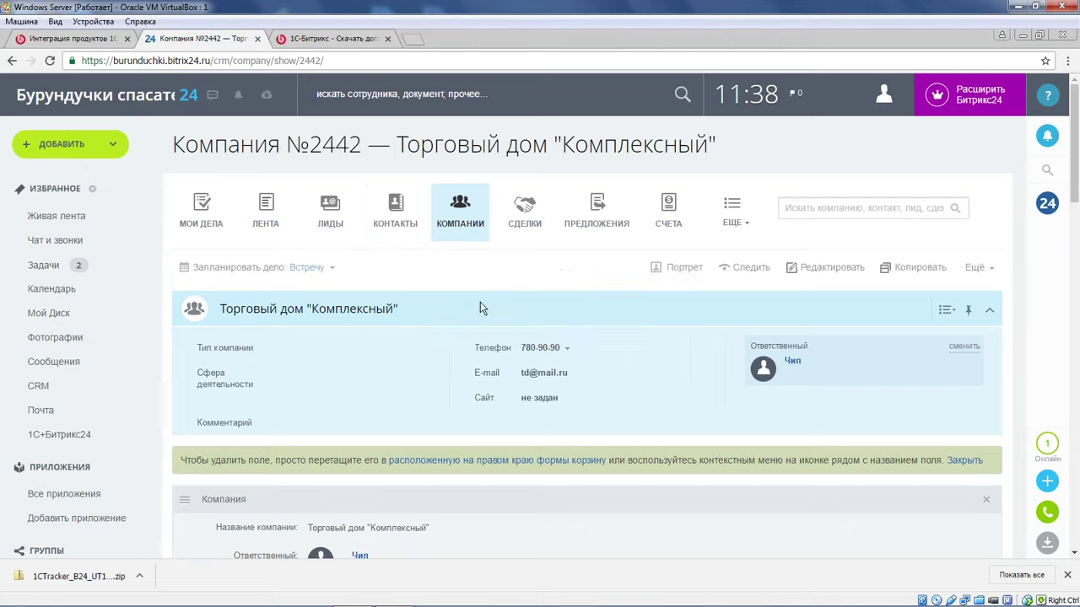
{"action": "key", "text": "alt+Tab"}
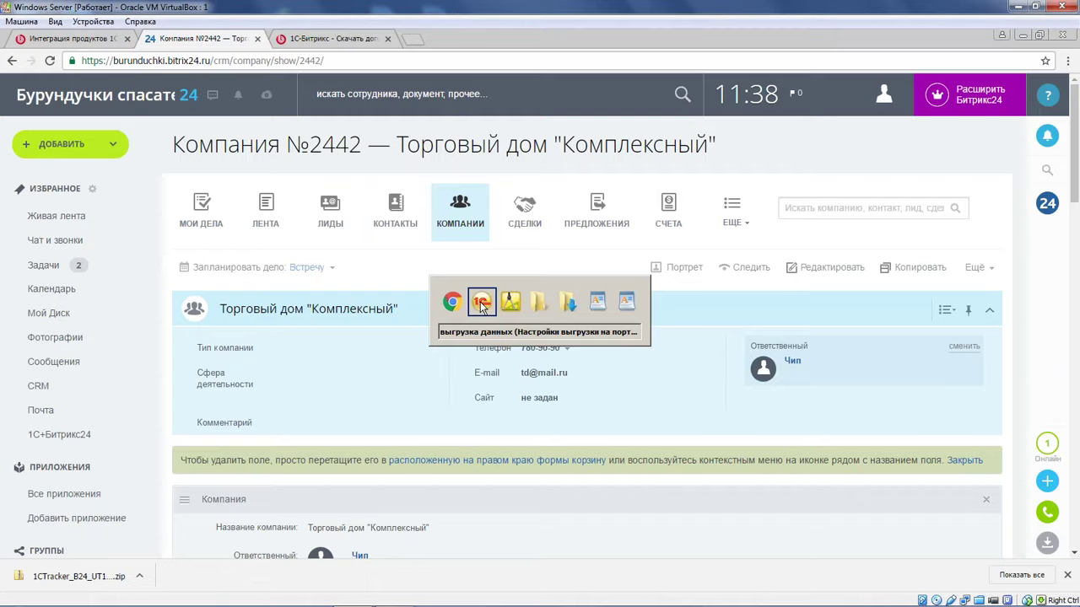
{"action": "left_click", "coordinate": [481, 304]}
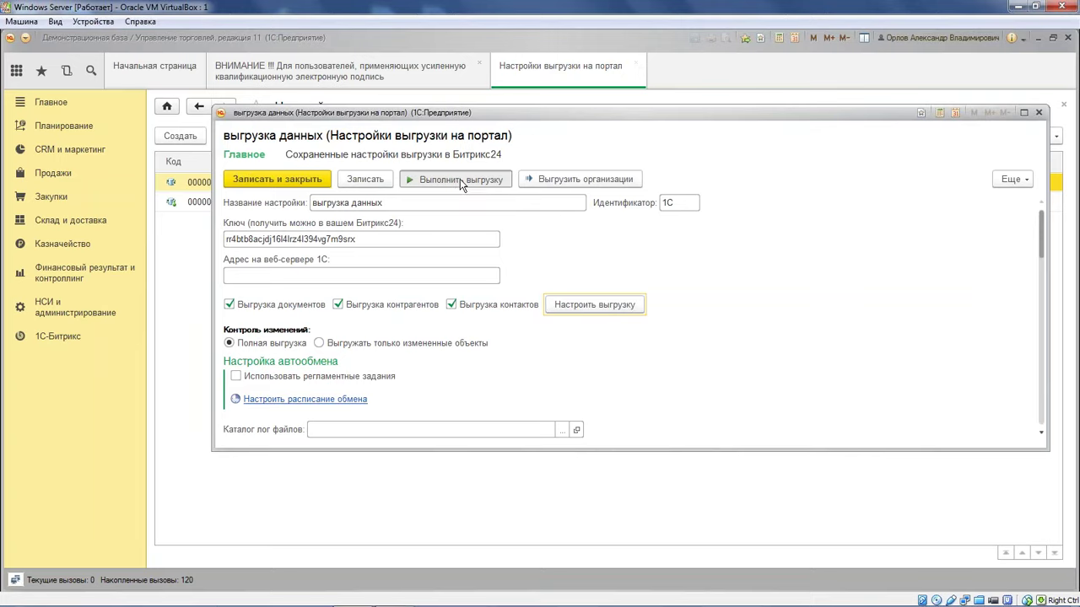
- Launch Выполнить выгрузку so the export to Bitrix24 begins with the counterparties
{"action": "left_click", "coordinate": [460, 179]}
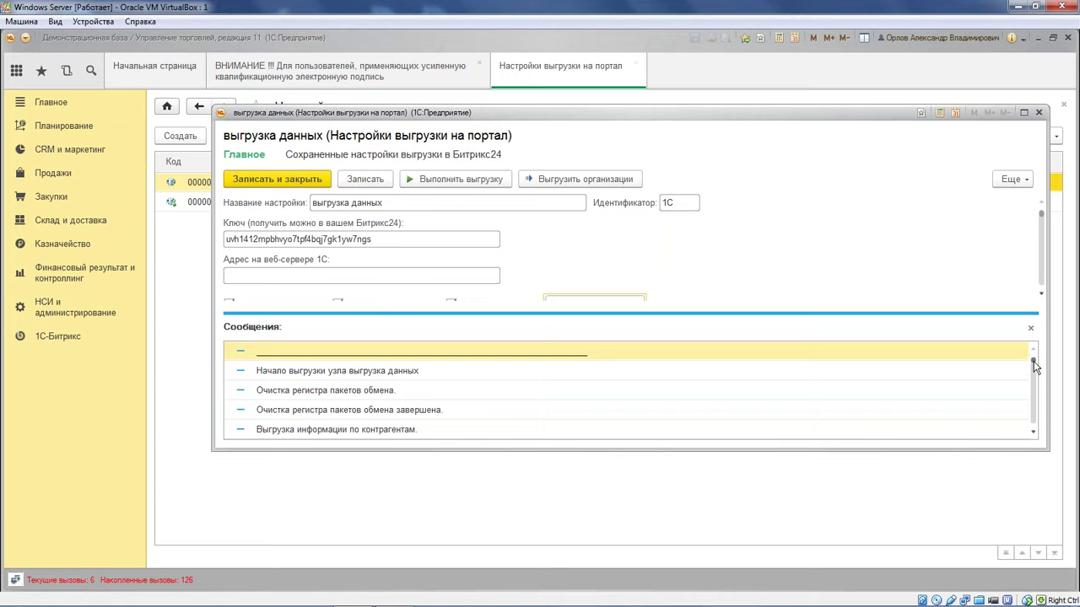
- Enlarge the export form and find the log lines for 38 contacts and document batches of 50 and 17
{"action": "left_click_drag", "start_coordinate": [1034, 361], "coordinate": [1031, 397]}
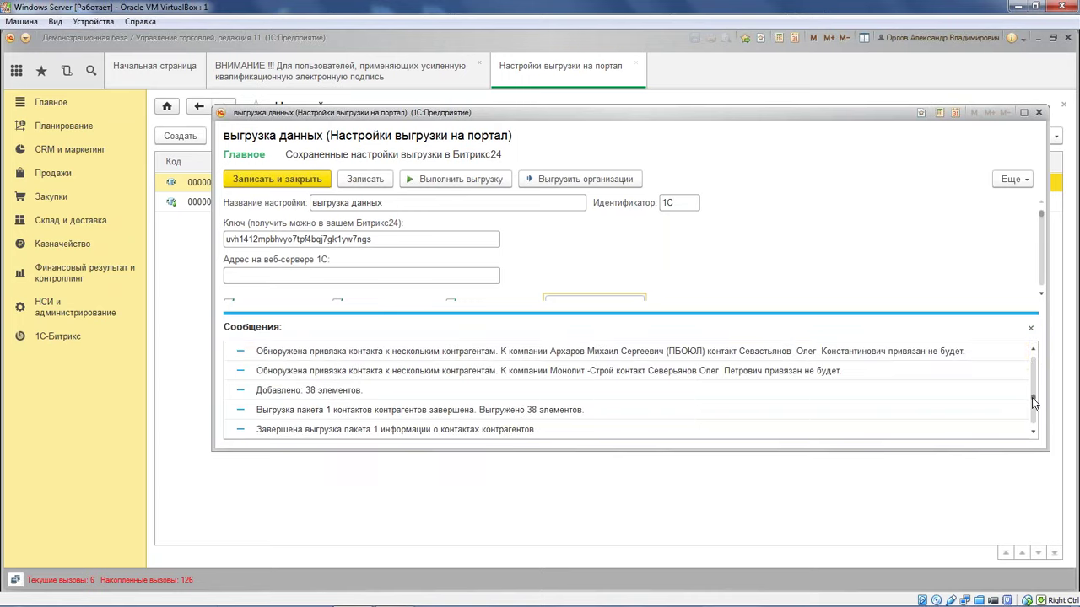
{"action": "left_click", "coordinate": [668, 394]}
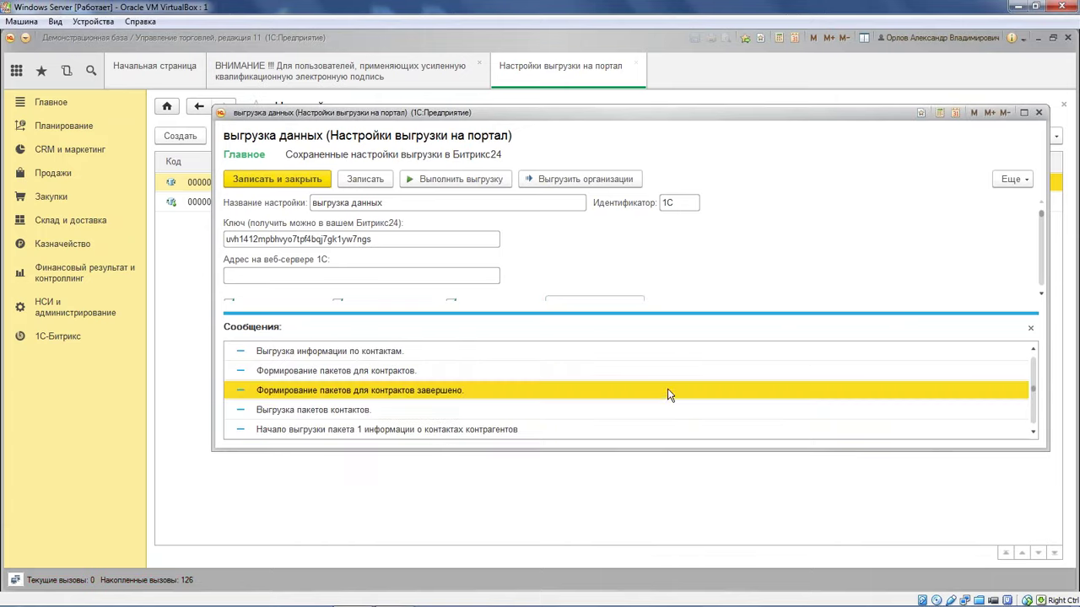
{"action": "scroll", "coordinate": [671, 391], "scroll_direction": "down", "scroll_amount": 1}
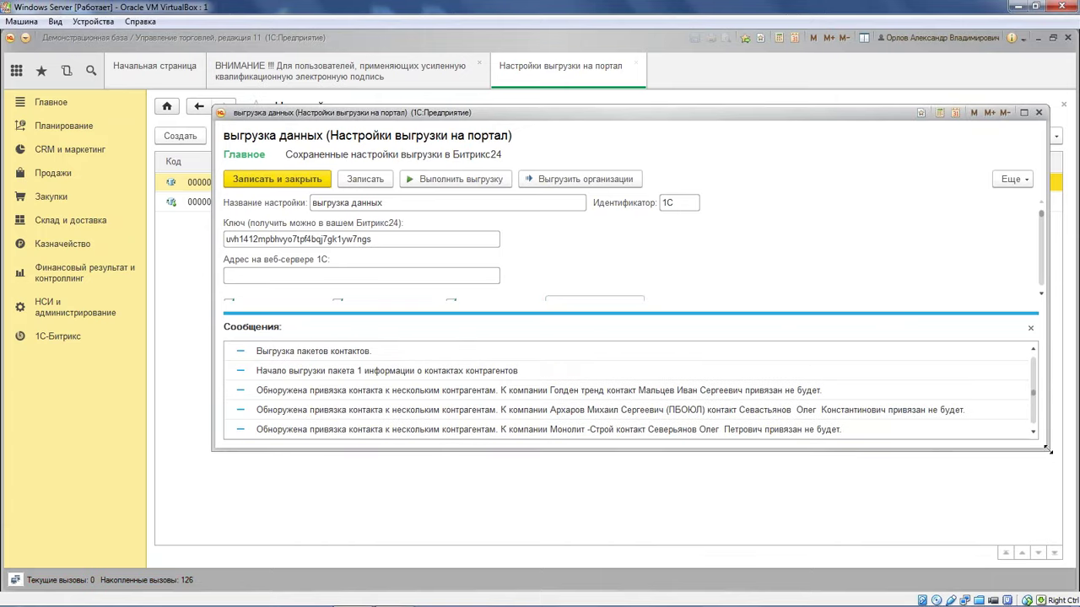
{"action": "left_click_drag", "start_coordinate": [1047, 452], "coordinate": [1058, 516]}
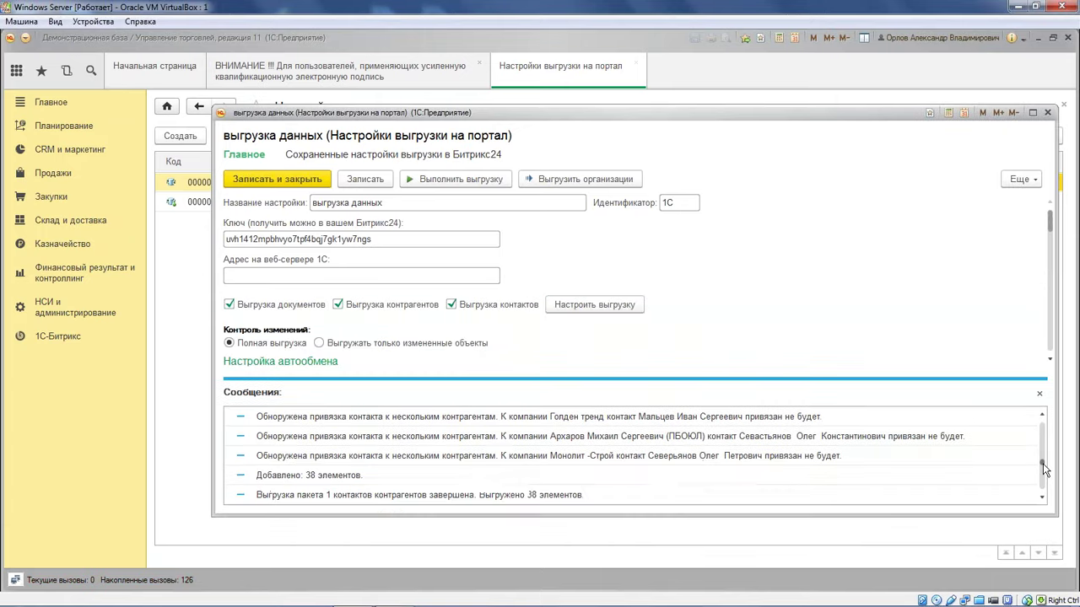
{"action": "left_click_drag", "start_coordinate": [1043, 470], "coordinate": [1045, 479]}
{"action": "scroll", "coordinate": [1045, 479], "scroll_direction": "down", "scroll_amount": 3}
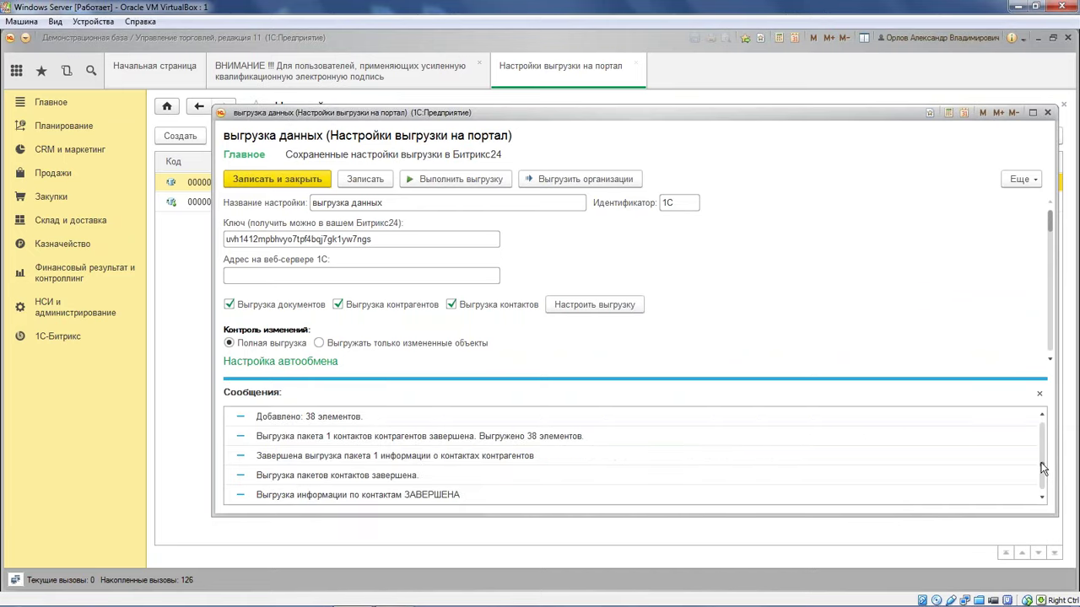
{"action": "left_click", "coordinate": [958, 456]}
{"action": "scroll", "coordinate": [958, 481], "scroll_direction": "down", "scroll_amount": 1}
{"action": "scroll", "coordinate": [958, 476], "scroll_direction": "down", "scroll_amount": 5}
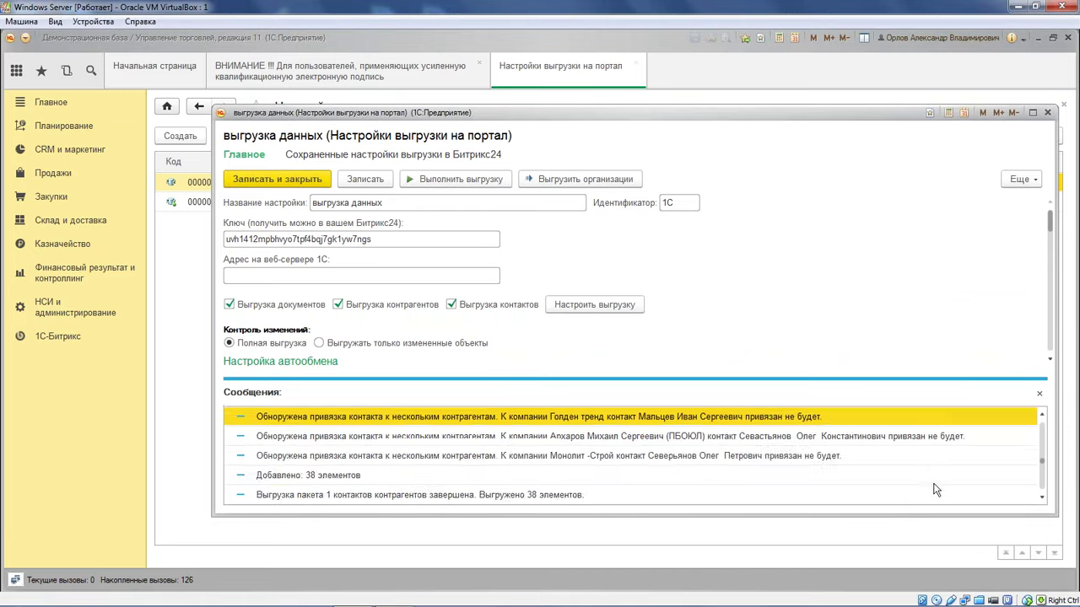
{"action": "scroll", "coordinate": [853, 452], "scroll_direction": "down", "scroll_amount": 1}
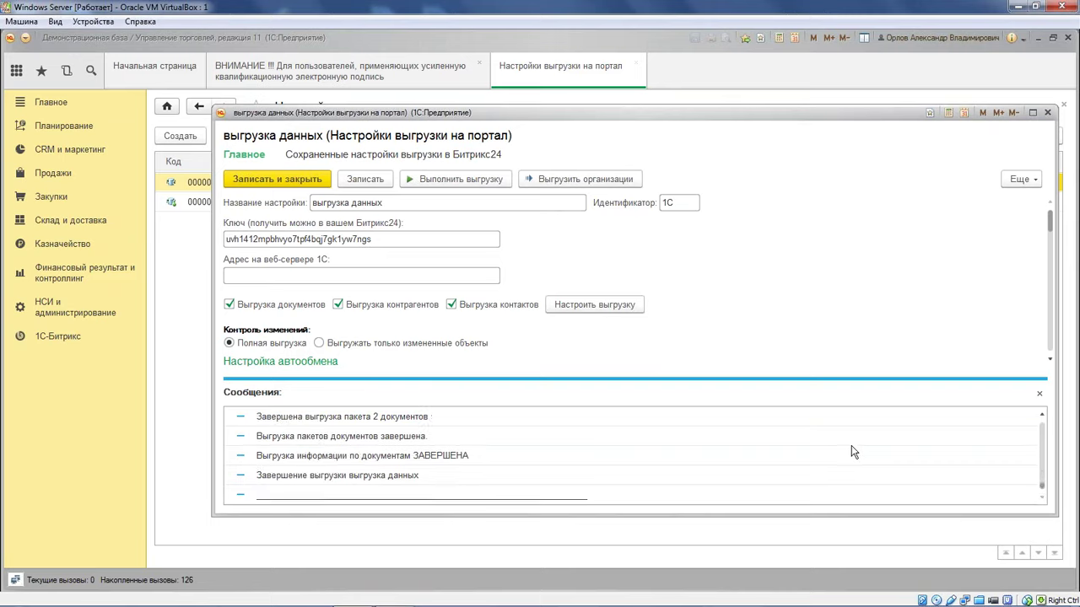
{"action": "scroll", "coordinate": [851, 452], "scroll_direction": "up", "scroll_amount": 3}
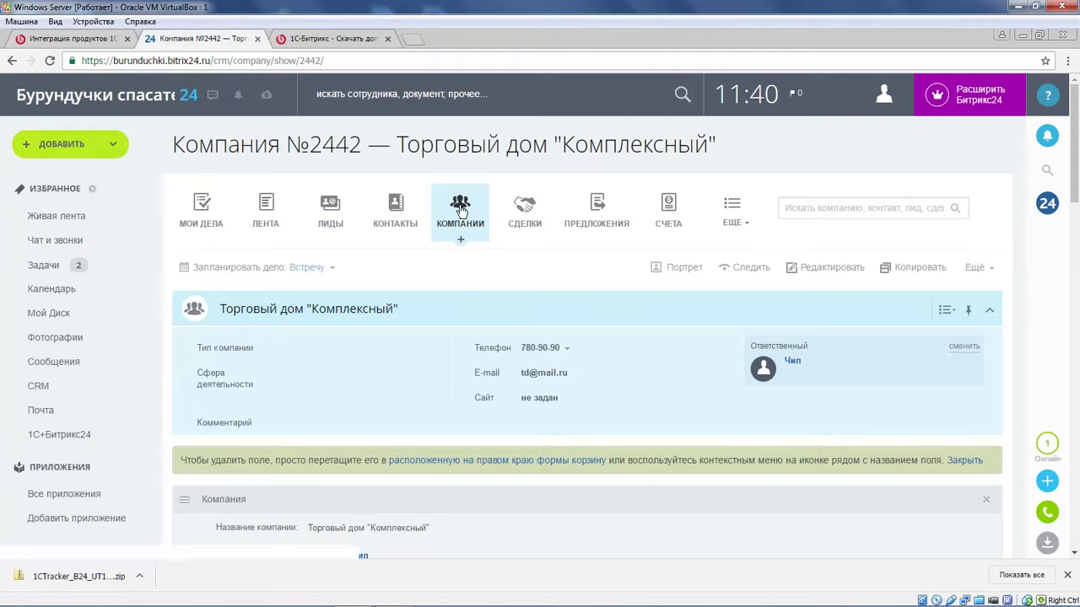
- Browse the CRM company list and move to page 2 of exported companies
{"action": "left_click", "coordinate": [461, 211]}
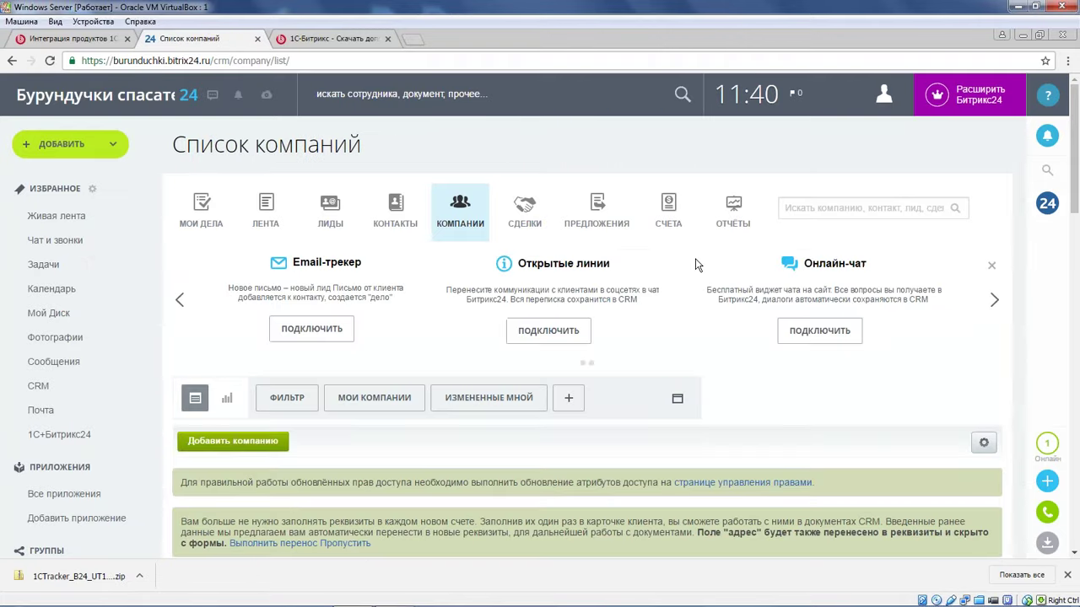
{"action": "scroll", "coordinate": [699, 267], "scroll_direction": "down", "scroll_amount": 9}
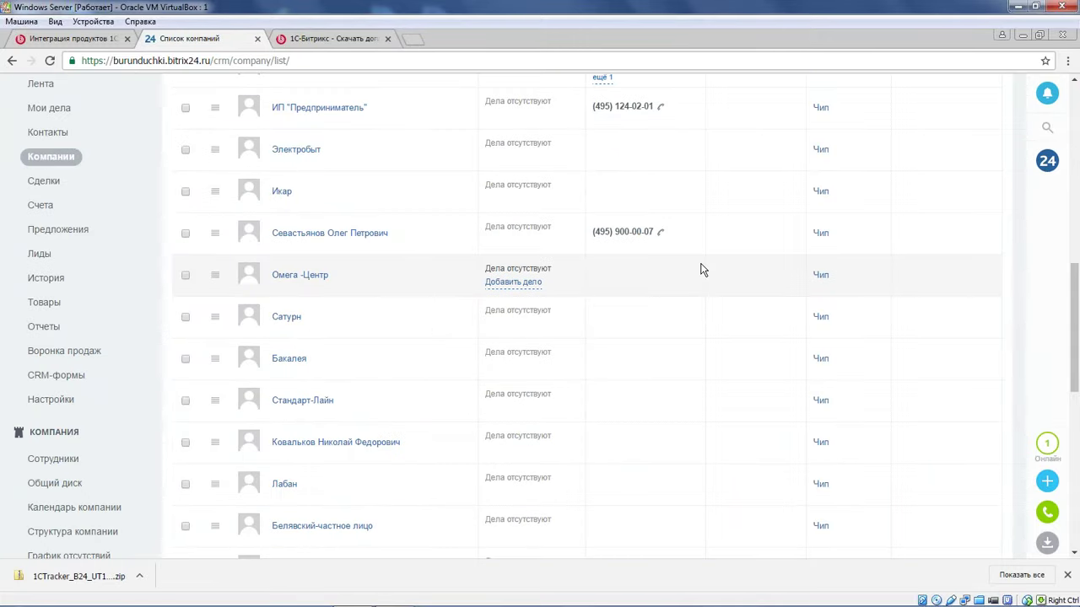
{"action": "scroll", "coordinate": [700, 269], "scroll_direction": "down", "scroll_amount": 3}
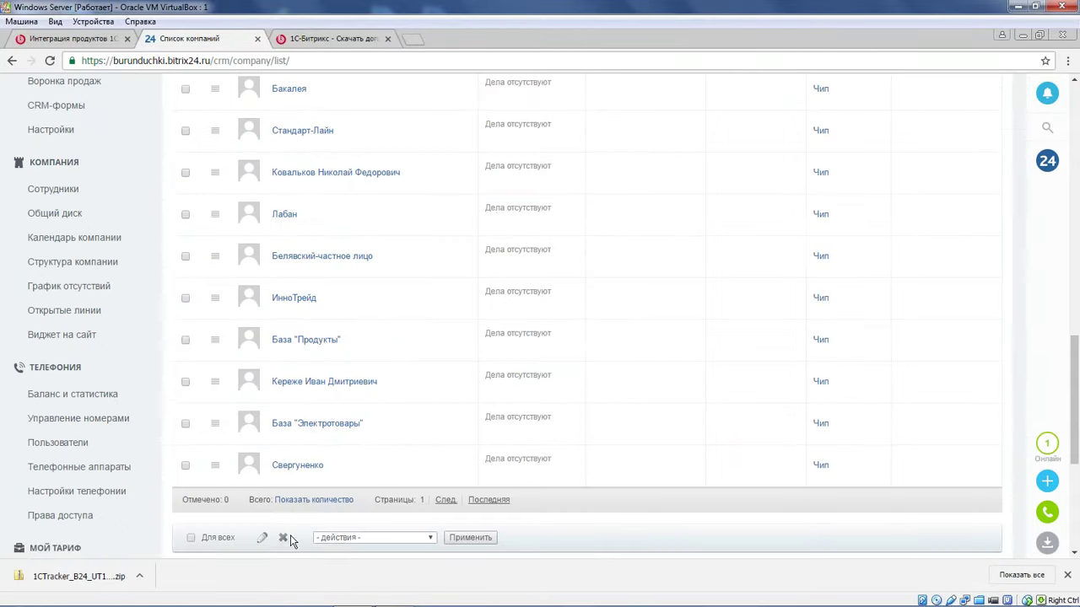
{"action": "left_click", "coordinate": [446, 503]}
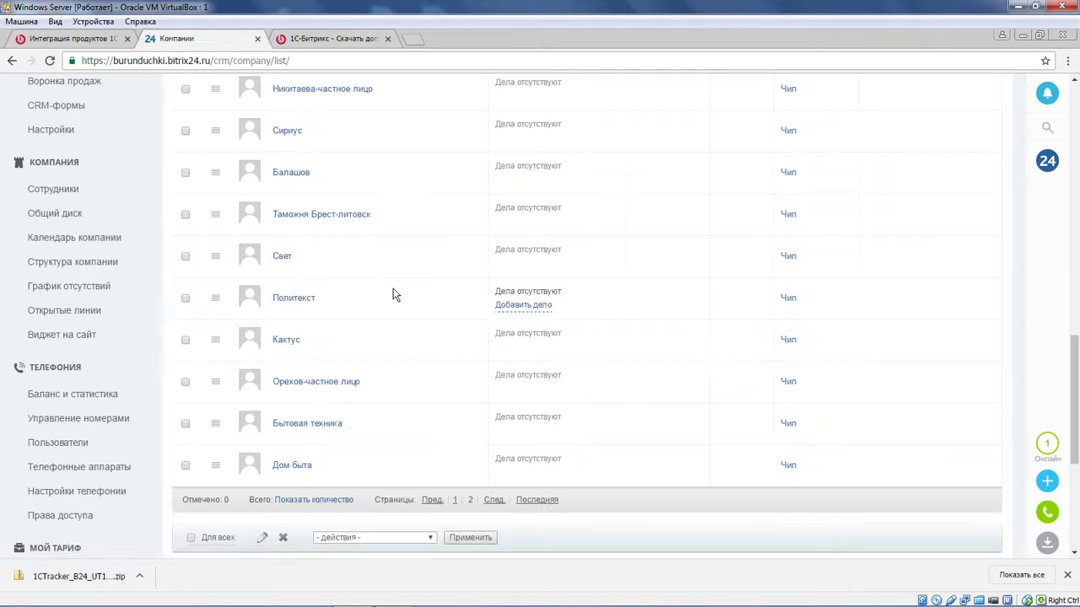
{"action": "scroll", "coordinate": [393, 291], "scroll_direction": "down", "scroll_amount": 4}
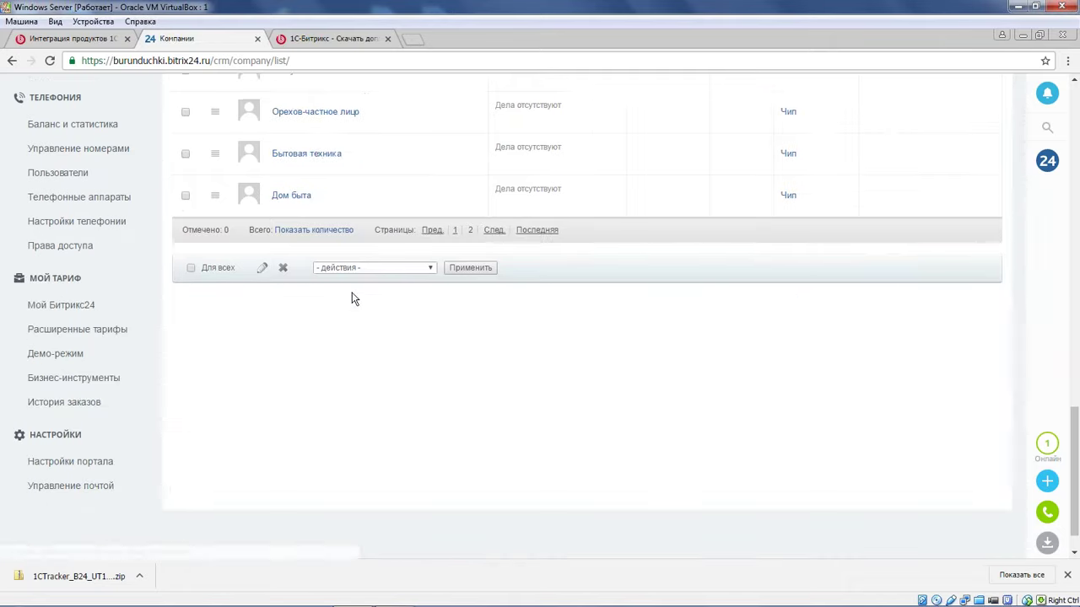
{"action": "scroll", "coordinate": [354, 299], "scroll_direction": "up", "scroll_amount": 10}
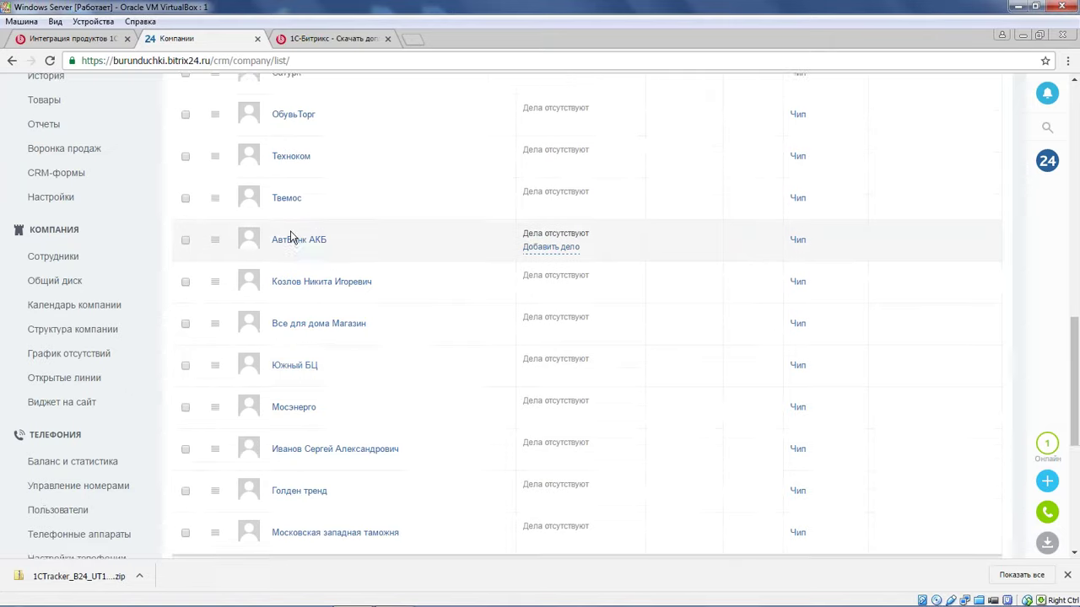
{"action": "scroll", "coordinate": [299, 220], "scroll_direction": "up", "scroll_amount": 3}
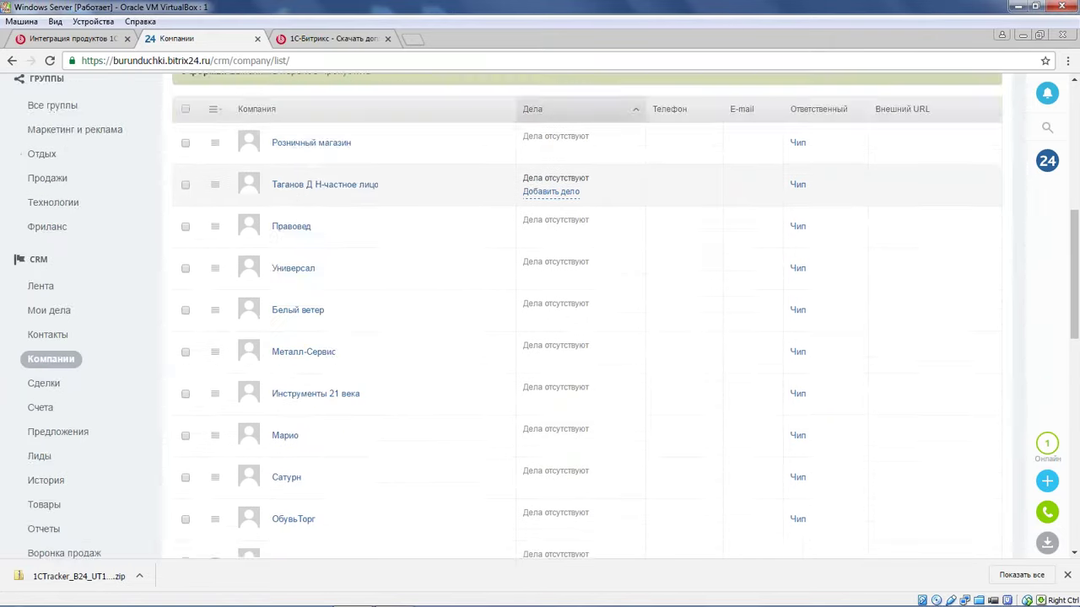
{"action": "scroll", "coordinate": [306, 380], "scroll_direction": "down", "scroll_amount": 3}
- Inspect the card of company №2542, then go back to the company list
{"action": "left_click", "coordinate": [313, 416]}
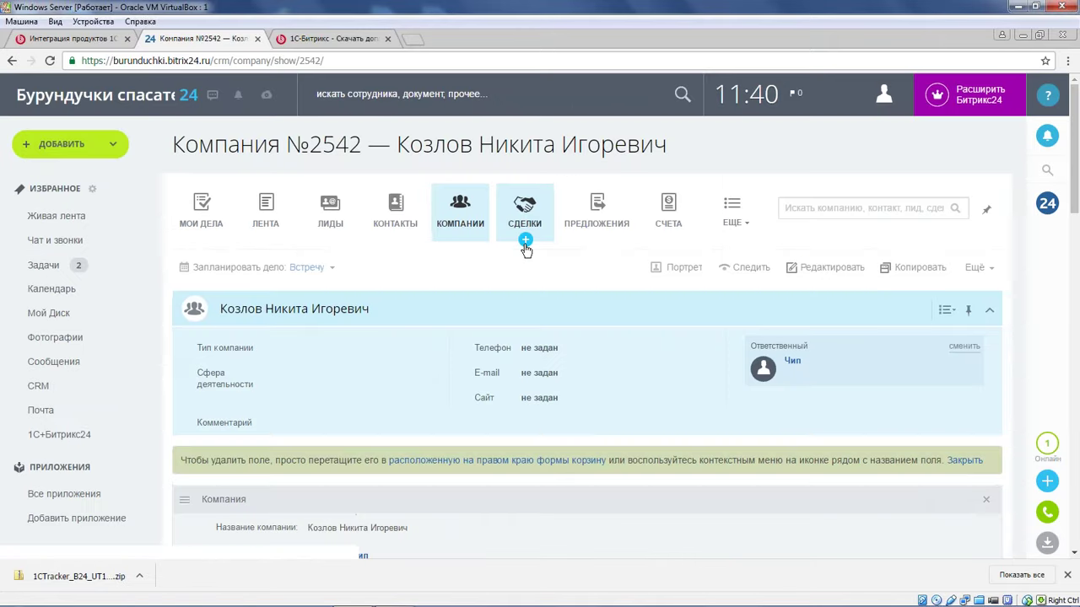
{"action": "scroll", "coordinate": [528, 253], "scroll_direction": "down", "scroll_amount": 1}
{"action": "scroll", "coordinate": [529, 255], "scroll_direction": "down", "scroll_amount": 5}
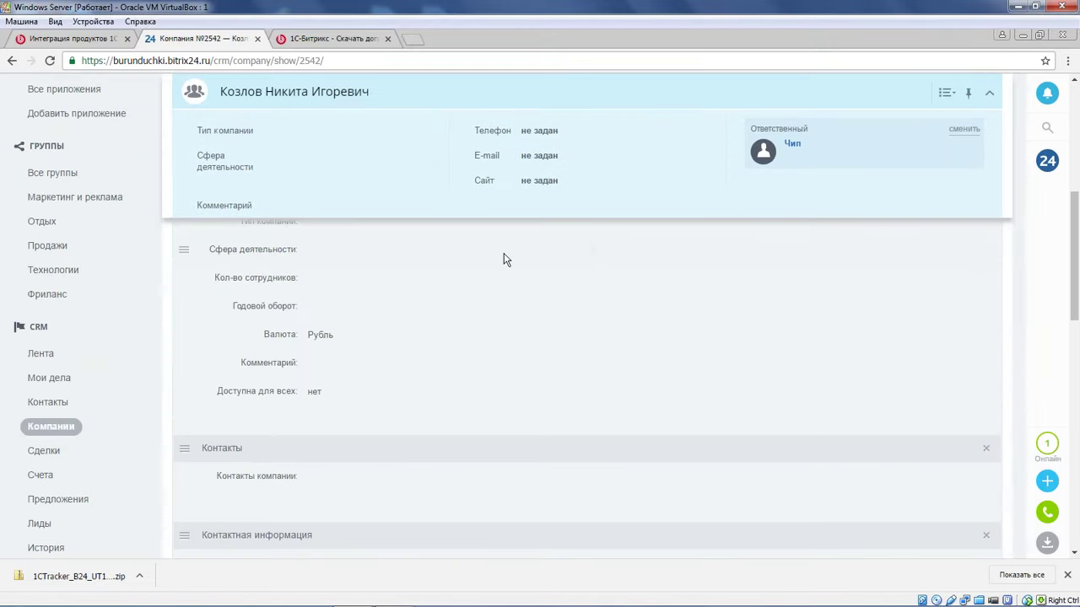
{"action": "scroll", "coordinate": [438, 253], "scroll_direction": "down", "scroll_amount": 5}
{"action": "scroll", "coordinate": [410, 241], "scroll_direction": "up", "scroll_amount": 3}
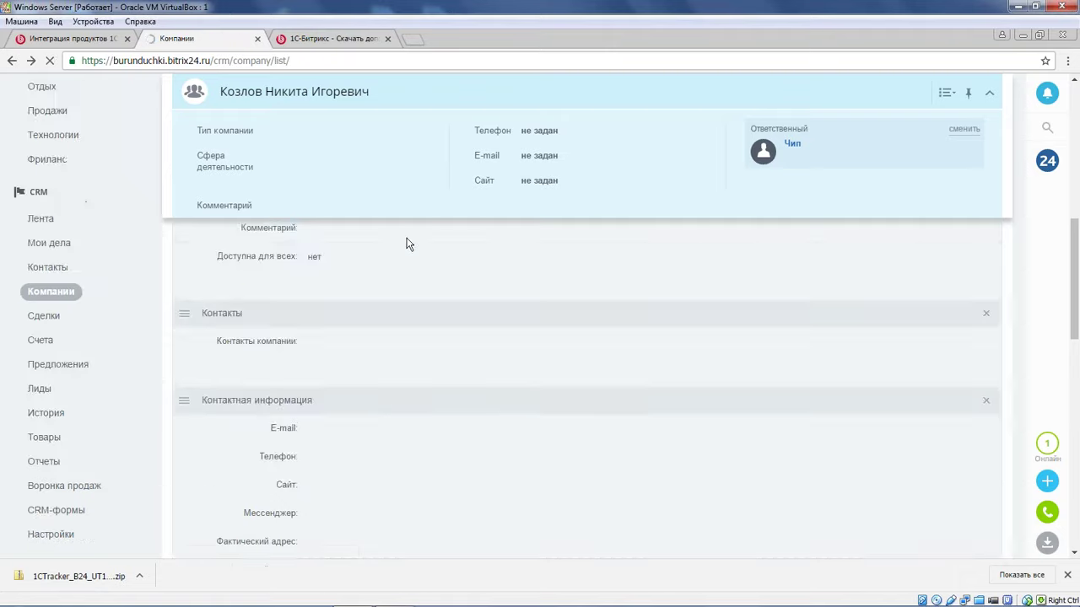
{"action": "key", "text": "alt+Left"}
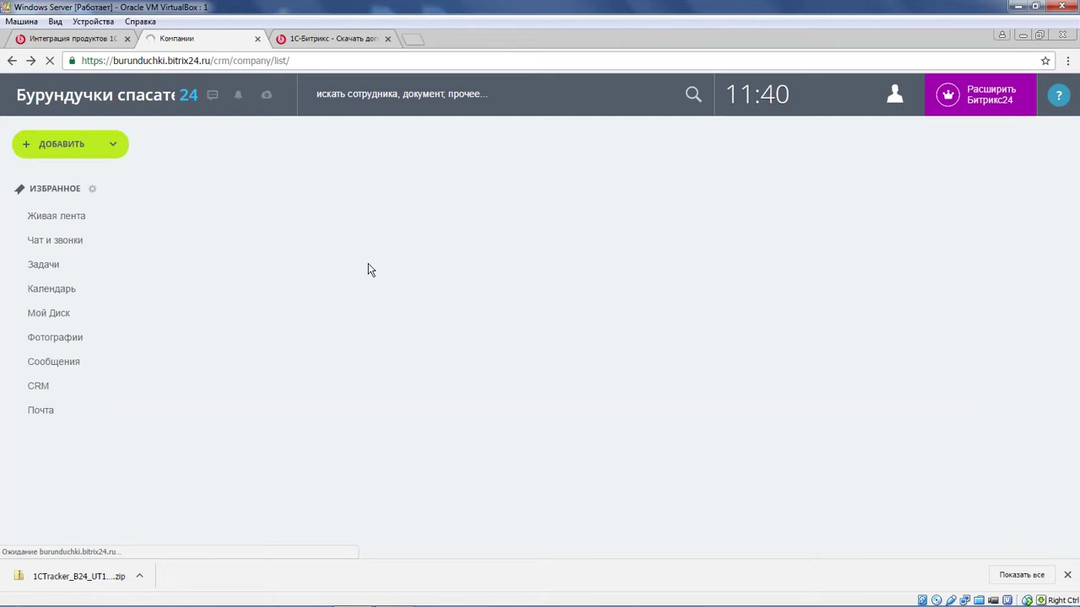
- Return to page 1 of companies, then jump to last page 8 with Kikinda (Сербия) and Омега
{"action": "scroll", "coordinate": [369, 268], "scroll_direction": "down", "scroll_amount": 5}
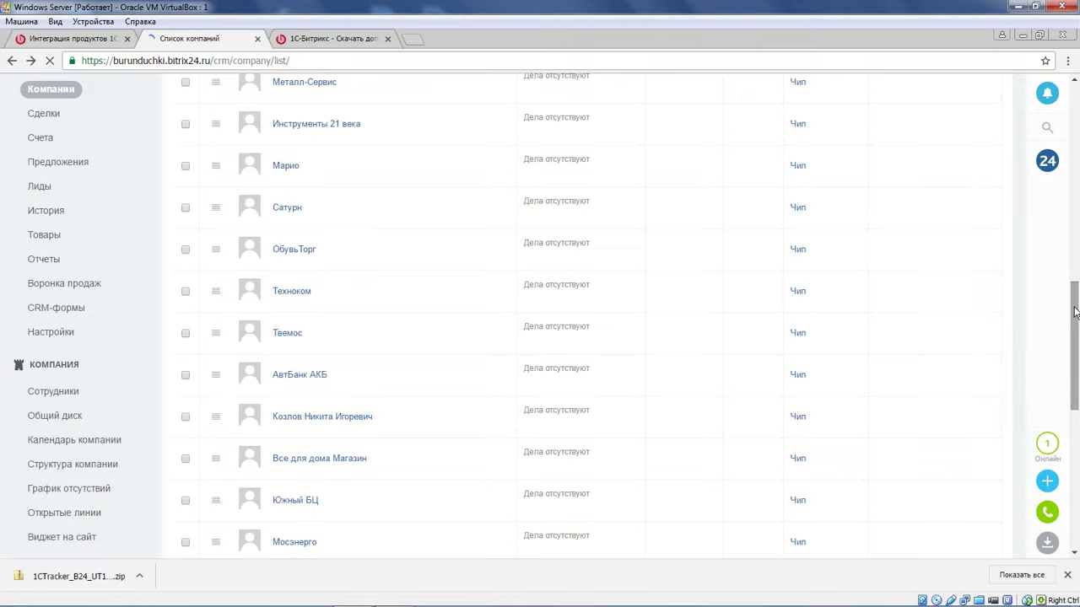
{"action": "left_click_drag", "start_coordinate": [1073, 324], "coordinate": [1071, 302]}
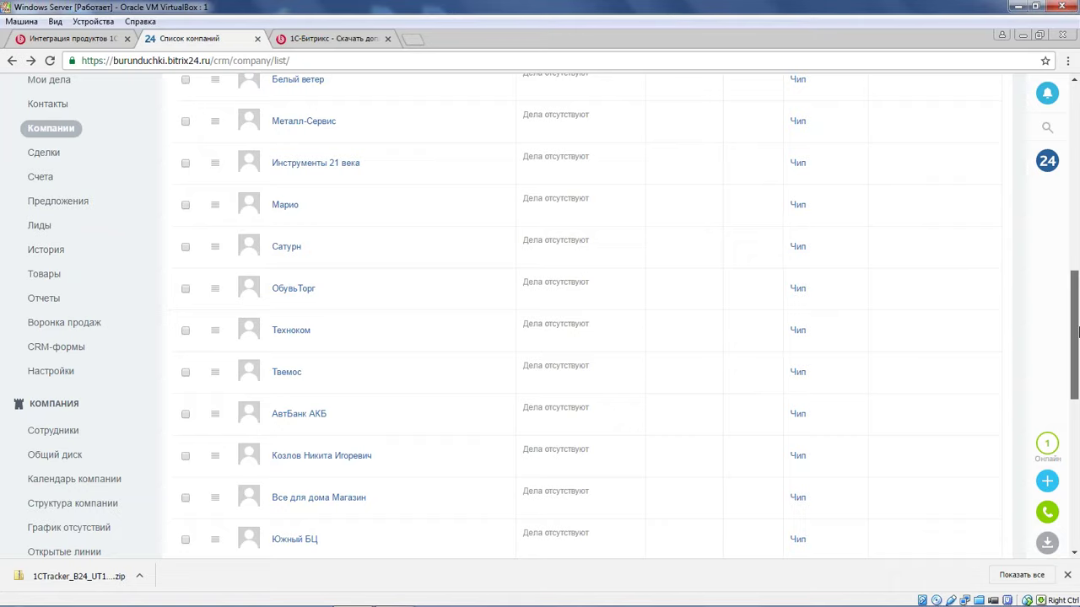
{"action": "left_click_drag", "start_coordinate": [1077, 332], "coordinate": [1067, 396]}
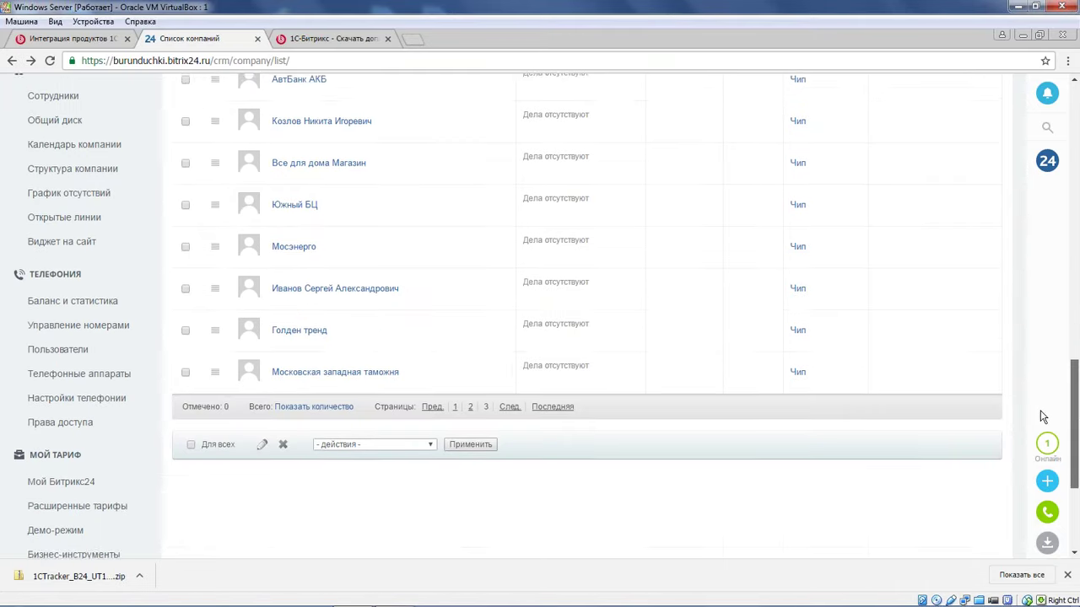
{"action": "left_click", "coordinate": [432, 404]}
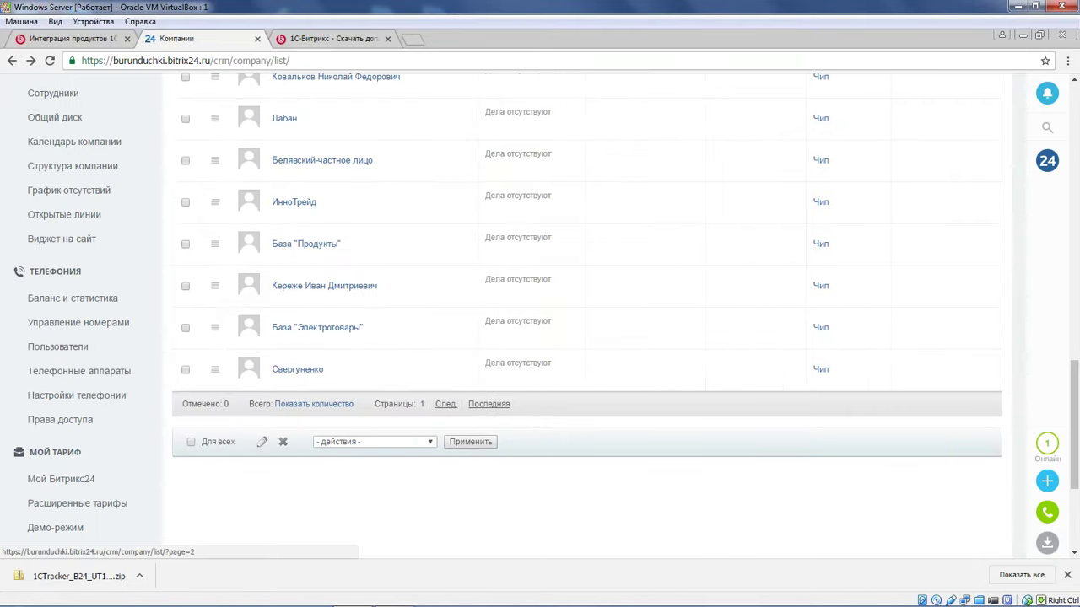
{"action": "scroll", "coordinate": [429, 333], "scroll_direction": "up", "scroll_amount": 6}
{"action": "scroll", "coordinate": [425, 335], "scroll_direction": "up", "scroll_amount": 3}
{"action": "scroll", "coordinate": [425, 332], "scroll_direction": "down", "scroll_amount": 12}
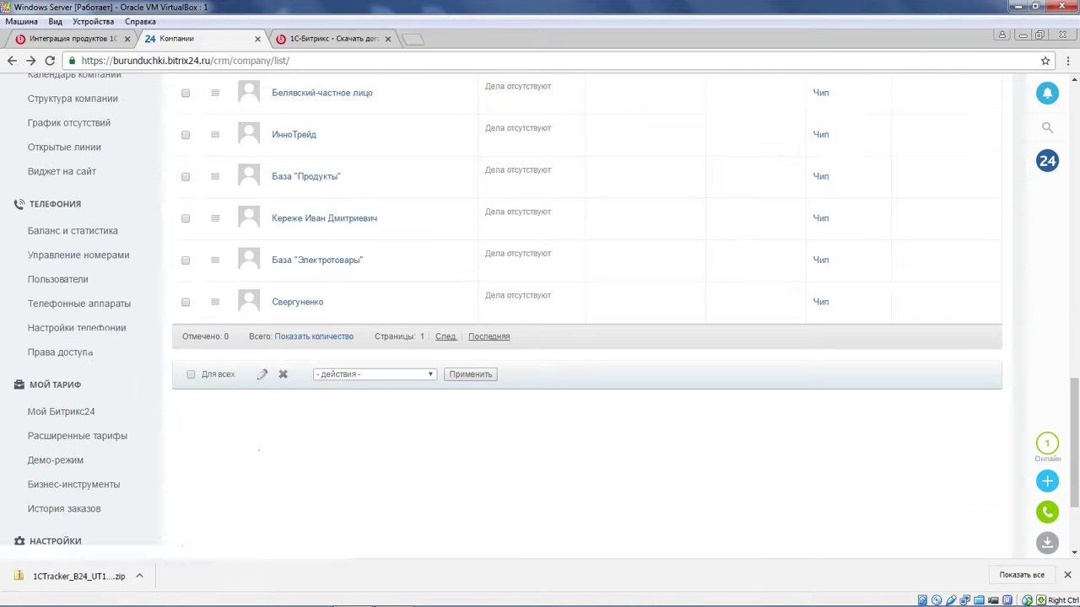
{"action": "left_click", "coordinate": [497, 339]}
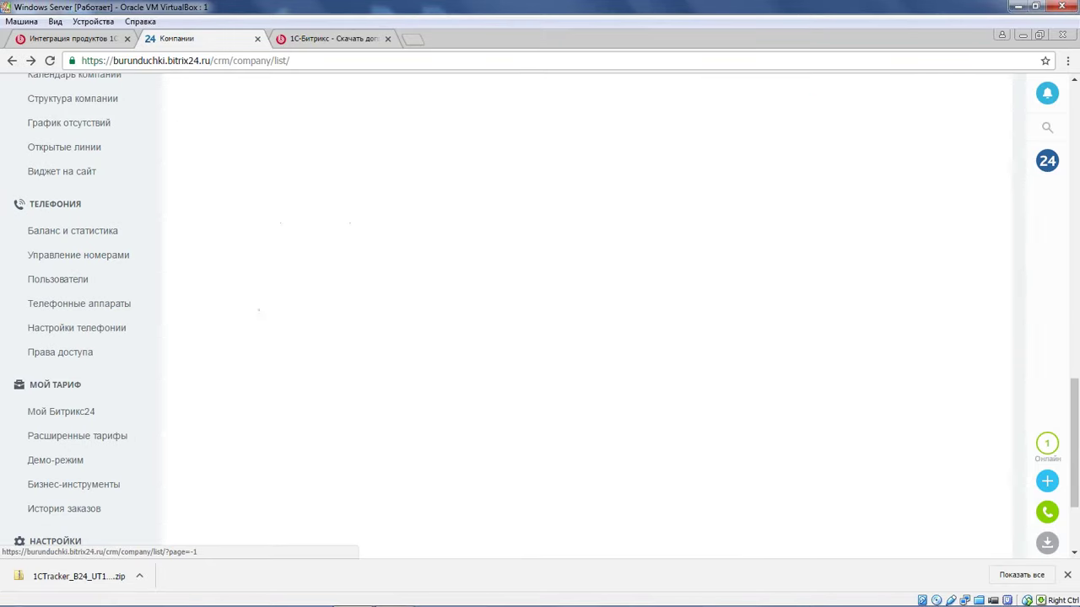
{"action": "scroll", "coordinate": [486, 347], "scroll_direction": "down", "scroll_amount": 2}
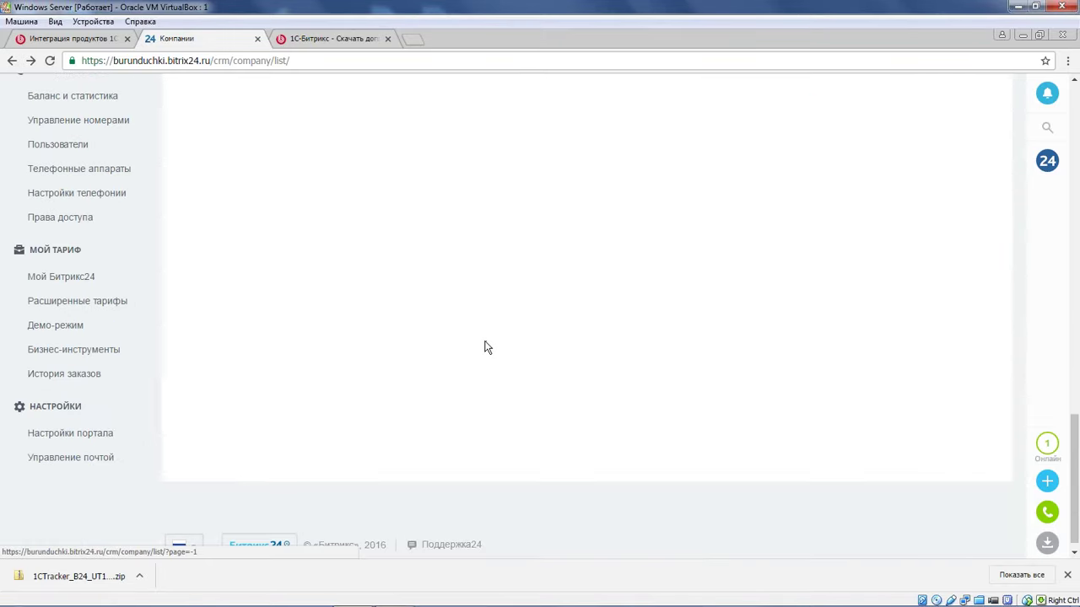
{"action": "scroll", "coordinate": [480, 350], "scroll_direction": "up", "scroll_amount": 5}
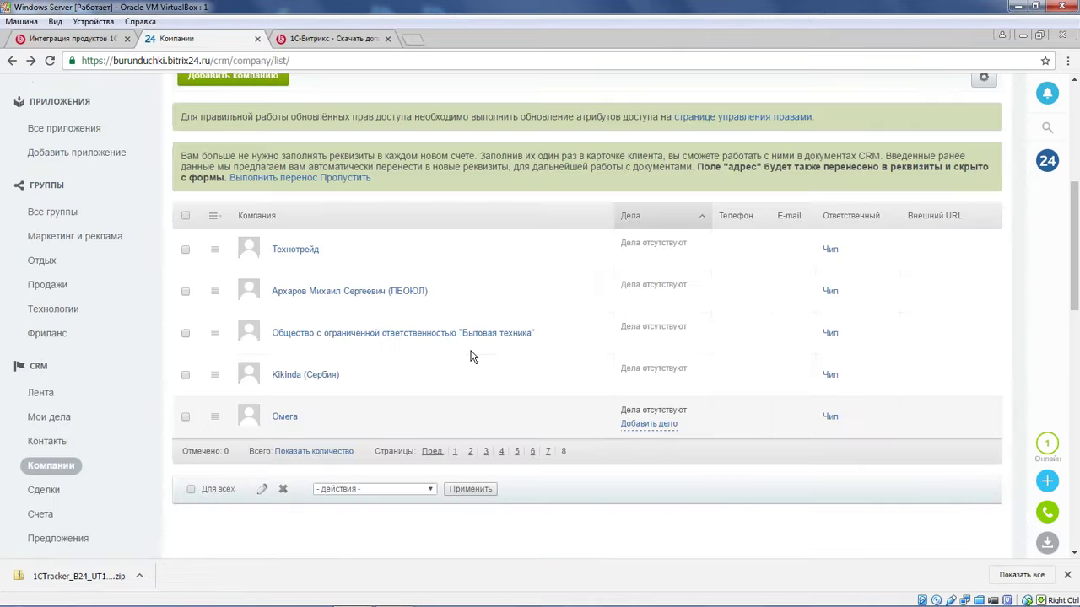
- Open company card №2722 Kikinda (Сербия) and scroll to its one linked contact
{"action": "double_click", "coordinate": [473, 357]}
{"action": "scroll", "coordinate": [540, 338], "scroll_direction": "down", "scroll_amount": 4}
{"action": "scroll", "coordinate": [607, 362], "scroll_direction": "down", "scroll_amount": 3}
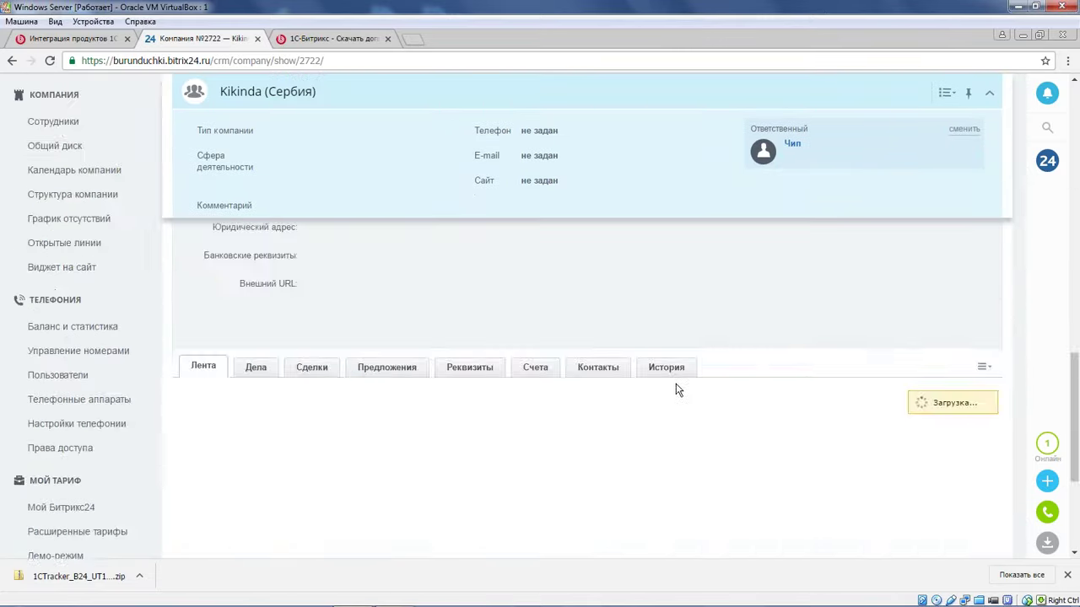
{"action": "scroll", "coordinate": [675, 388], "scroll_direction": "up", "scroll_amount": 6}
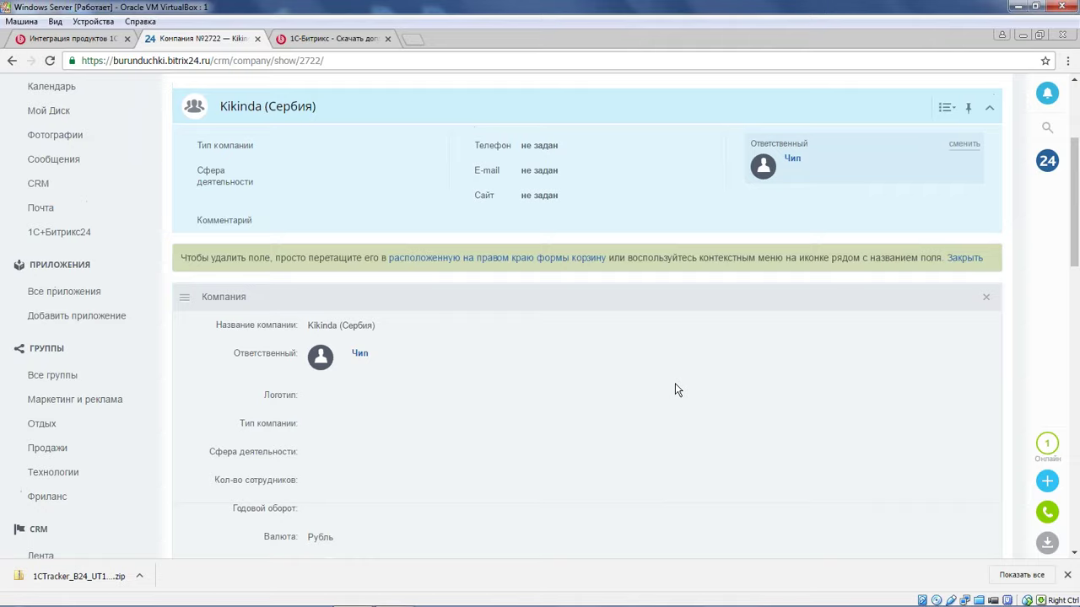
{"action": "scroll", "coordinate": [376, 356], "scroll_direction": "down", "scroll_amount": 8}
{"action": "scroll", "coordinate": [380, 361], "scroll_direction": "up", "scroll_amount": 3}
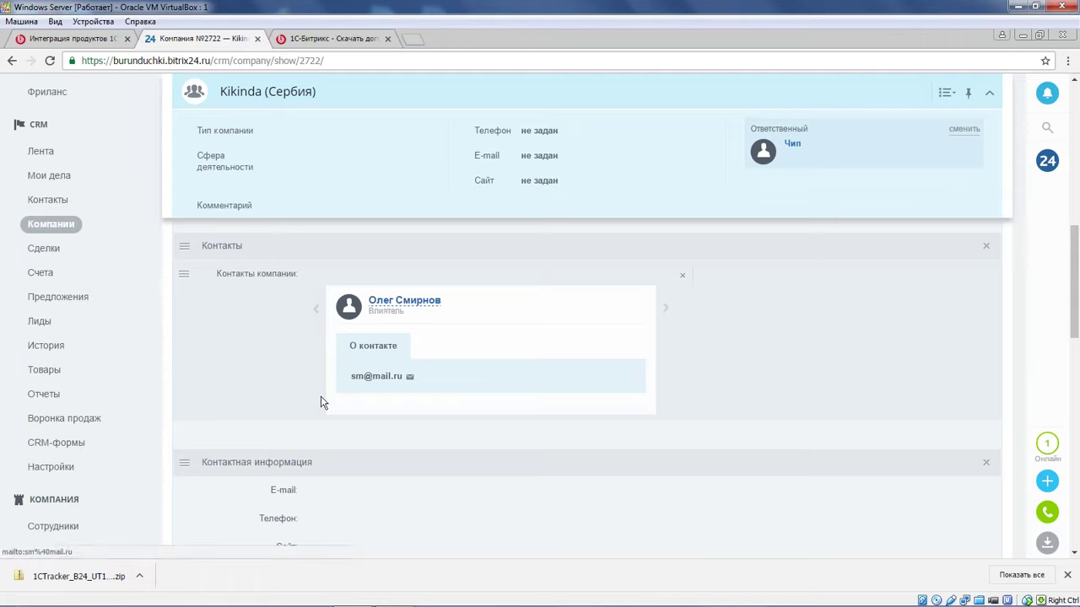
{"action": "scroll", "coordinate": [426, 308], "scroll_direction": "up", "scroll_amount": 1}
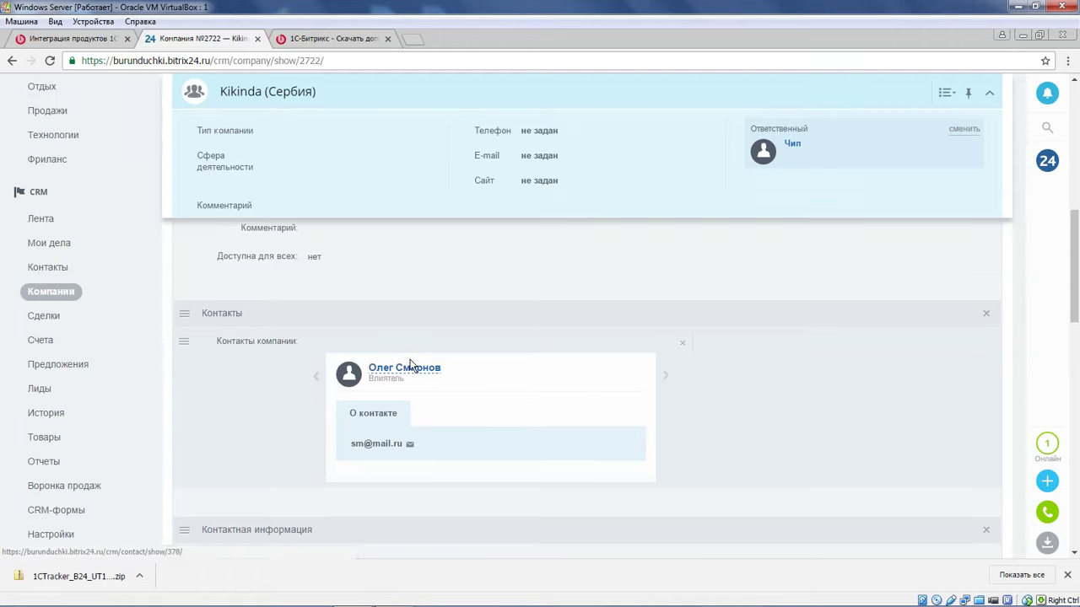
- Open the Kikinda-linked contact and review its О контакте and Дополнительно sections, including the Влиятель role
{"action": "left_click", "coordinate": [411, 366]}
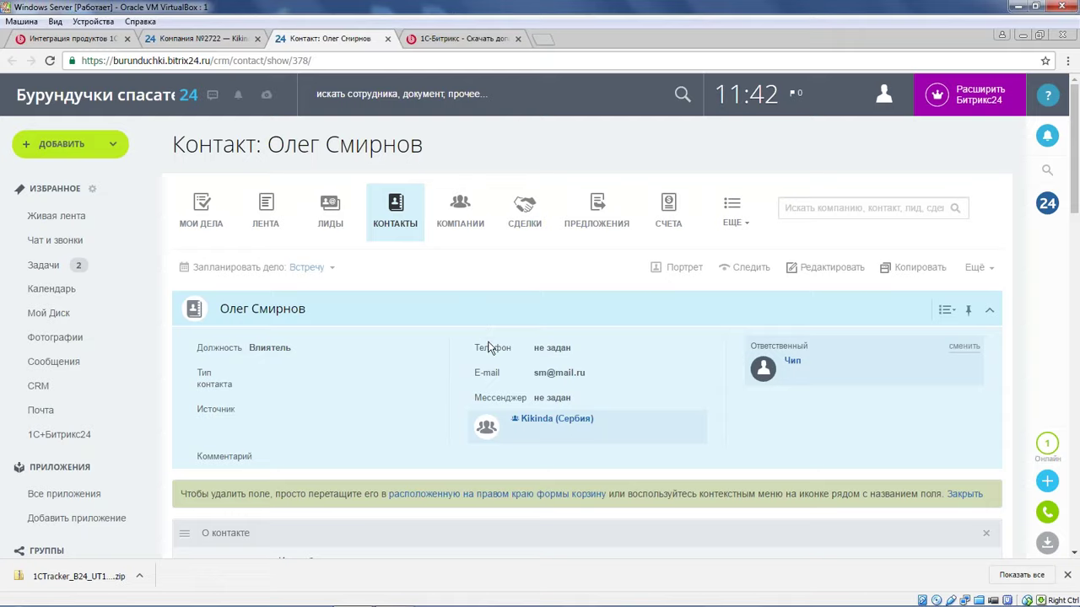
{"action": "mouse_move", "coordinate": [494, 349]}
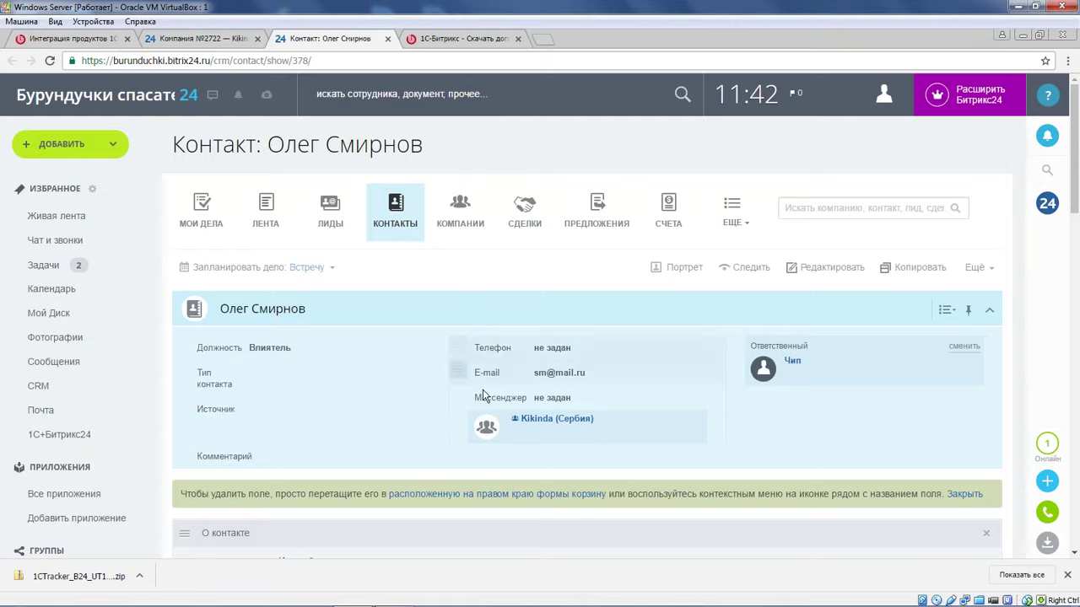
{"action": "scroll", "coordinate": [482, 391], "scroll_direction": "down", "scroll_amount": 2}
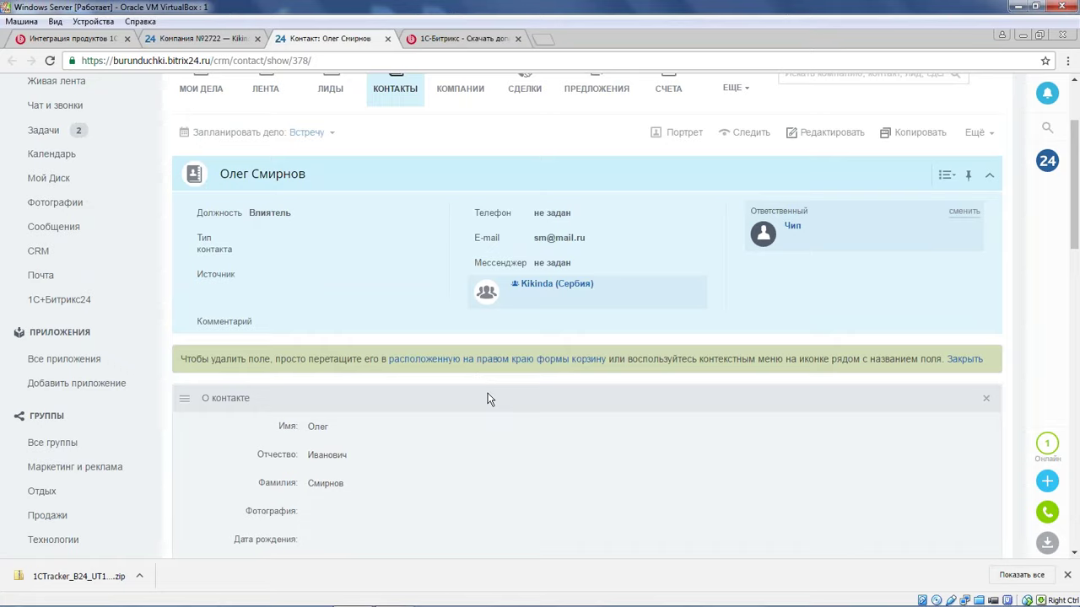
{"action": "scroll", "coordinate": [487, 400], "scroll_direction": "down", "scroll_amount": 6}
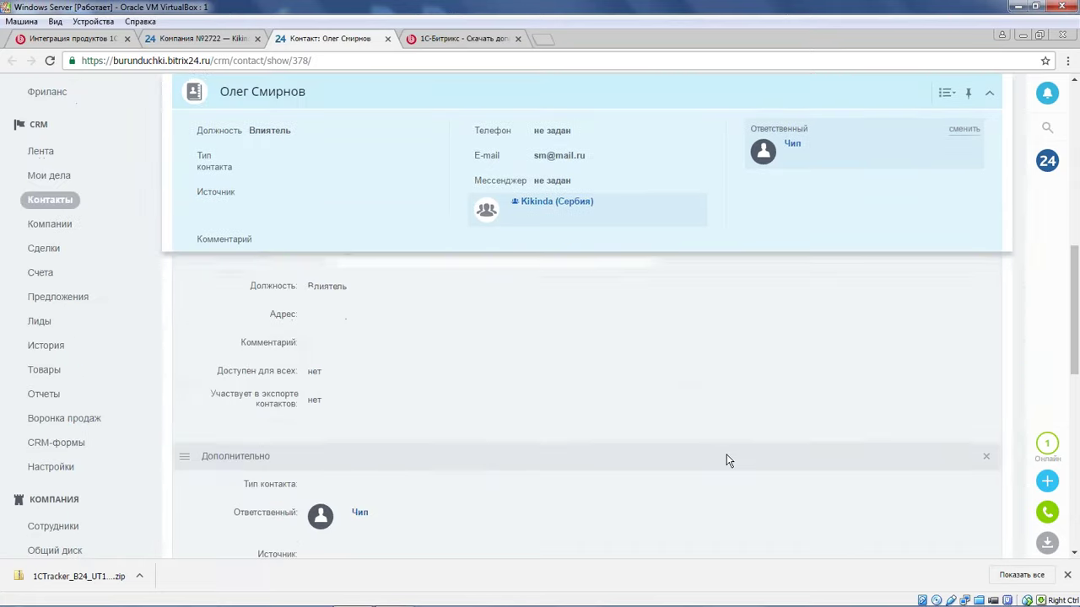
{"action": "scroll", "coordinate": [530, 393], "scroll_direction": "up", "scroll_amount": 5}
{"action": "scroll", "coordinate": [530, 394], "scroll_direction": "up", "scroll_amount": 3}
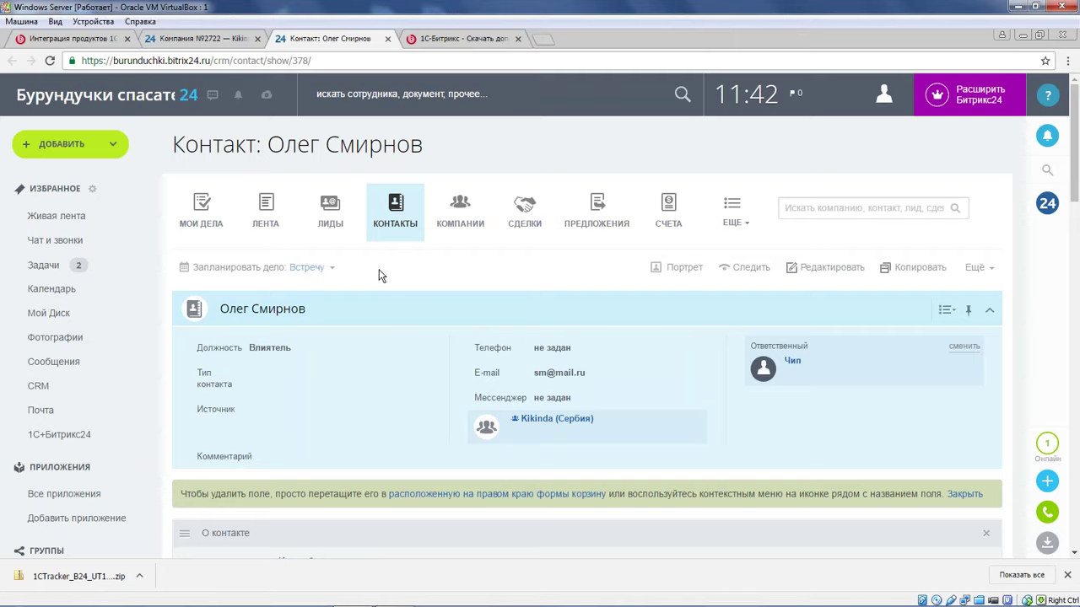
{"action": "left_click", "coordinate": [202, 205]}
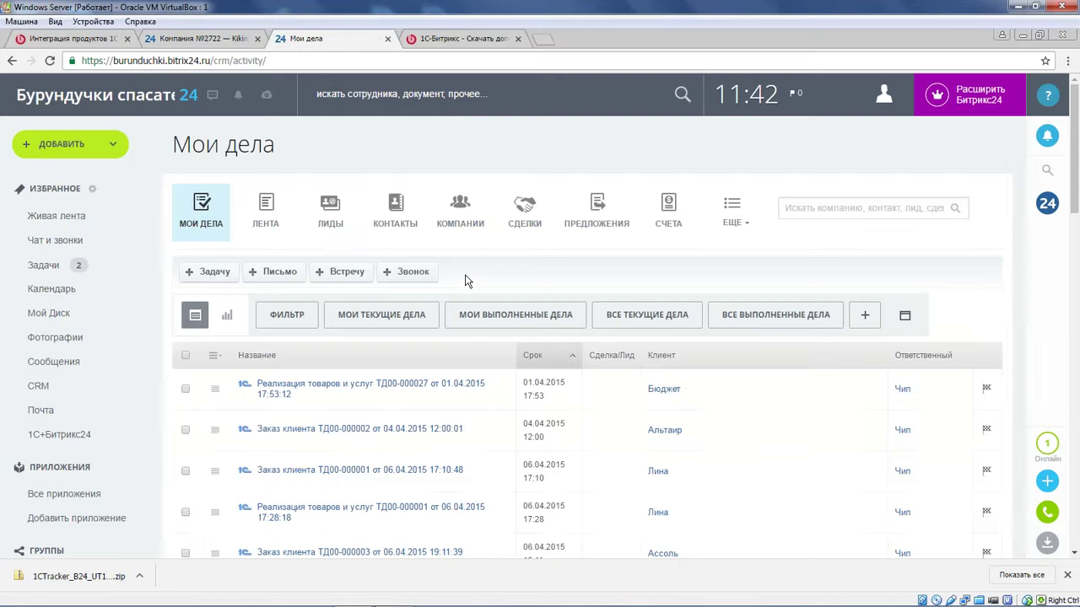
{"action": "scroll", "coordinate": [468, 281], "scroll_direction": "down", "scroll_amount": 5}
{"action": "scroll", "coordinate": [499, 272], "scroll_direction": "up", "scroll_amount": 4}
{"action": "scroll", "coordinate": [472, 275], "scroll_direction": "down", "scroll_amount": 5}
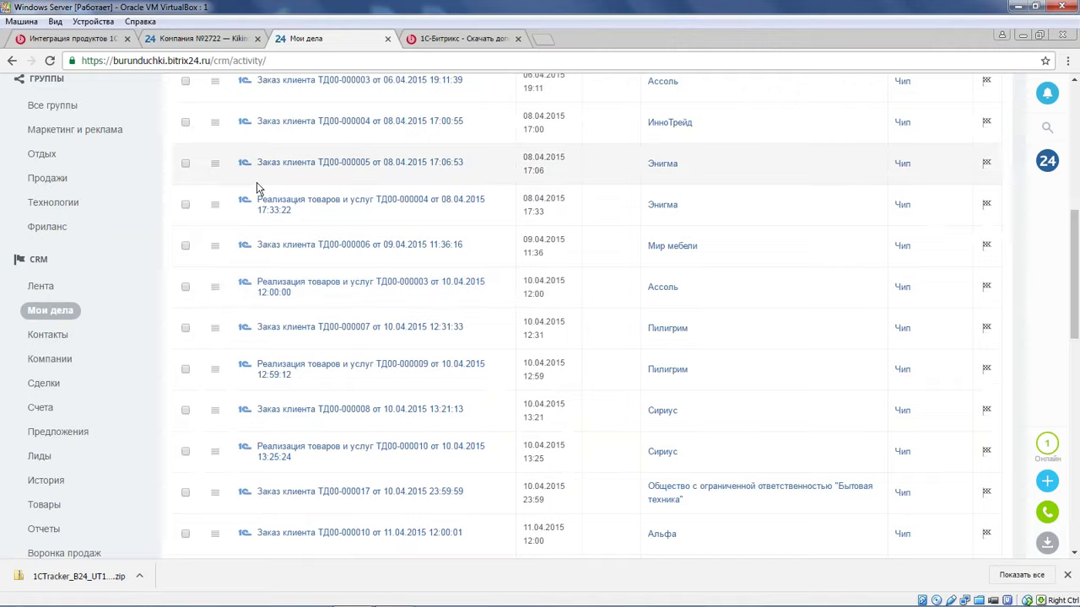
{"action": "scroll", "coordinate": [258, 187], "scroll_direction": "up", "scroll_amount": 1}
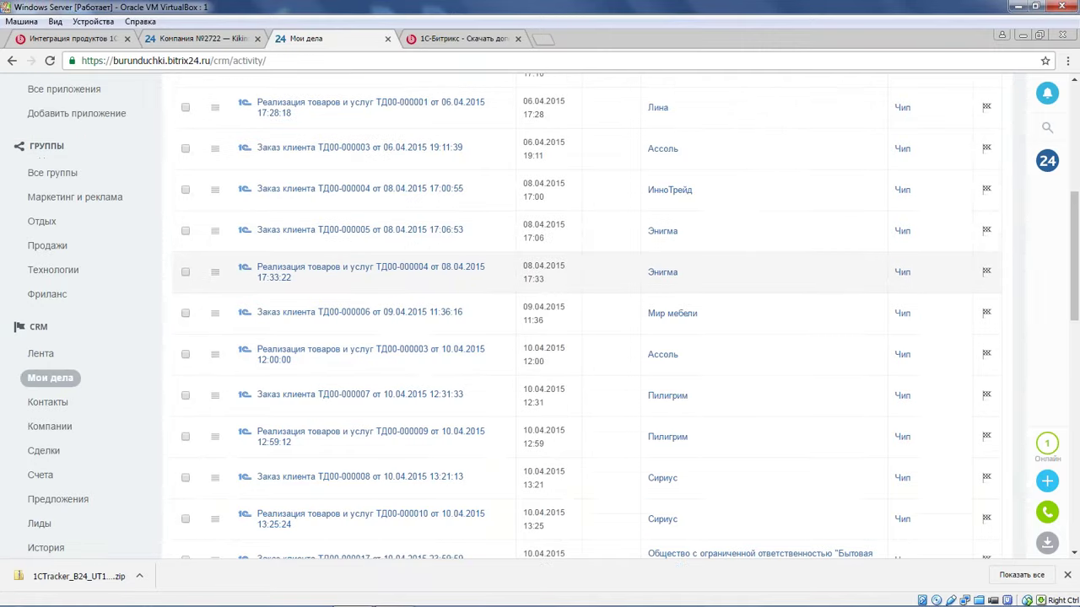
{"action": "scroll", "coordinate": [245, 232], "scroll_direction": "up", "scroll_amount": 3}
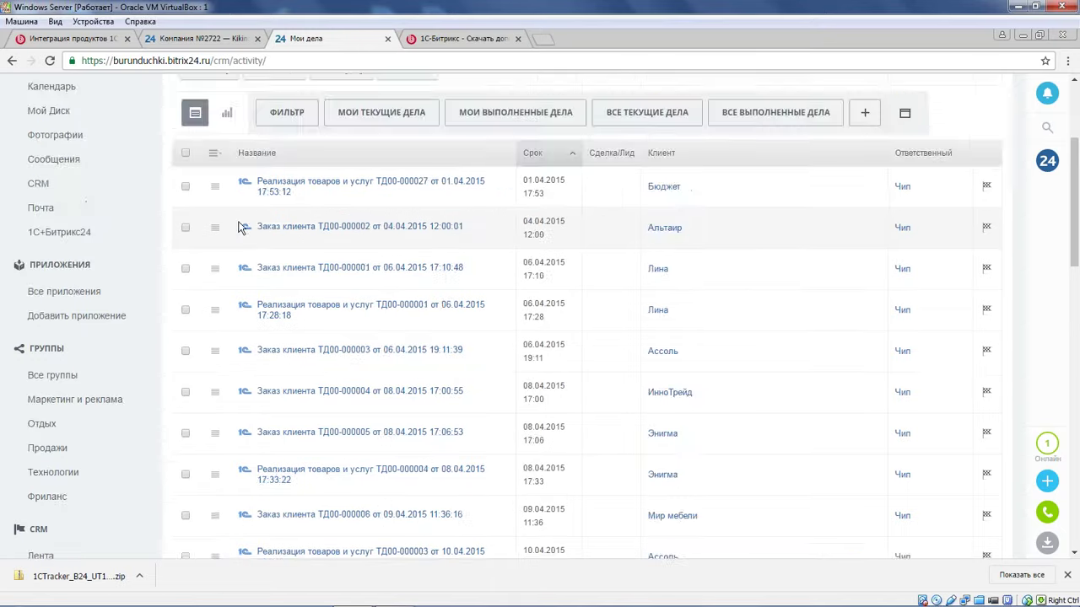
{"action": "scroll", "coordinate": [270, 245], "scroll_direction": "down", "scroll_amount": 5}
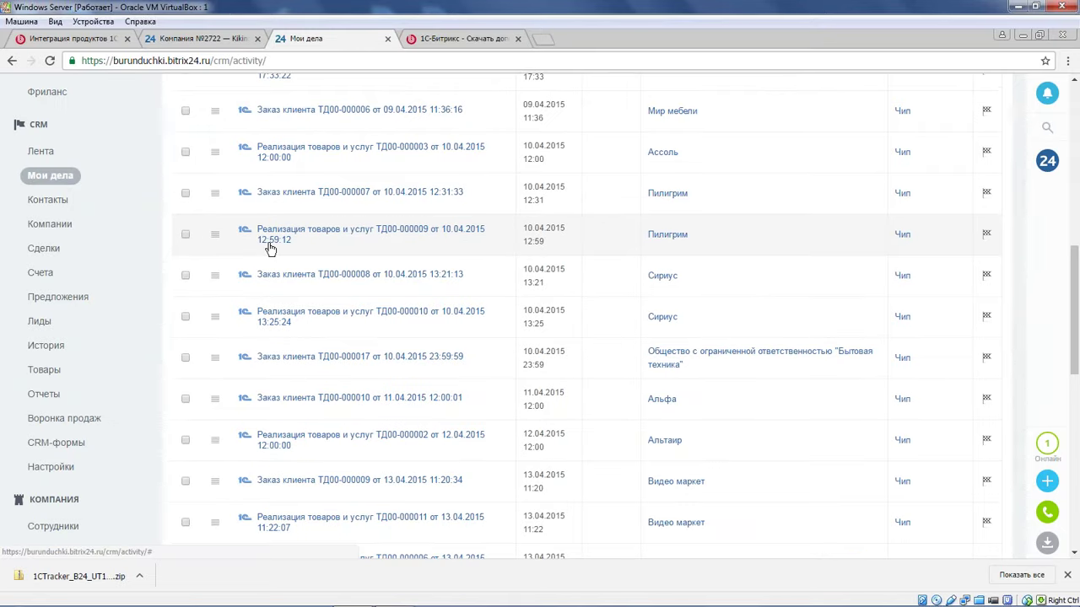
{"action": "scroll", "coordinate": [270, 248], "scroll_direction": "down", "scroll_amount": 4}
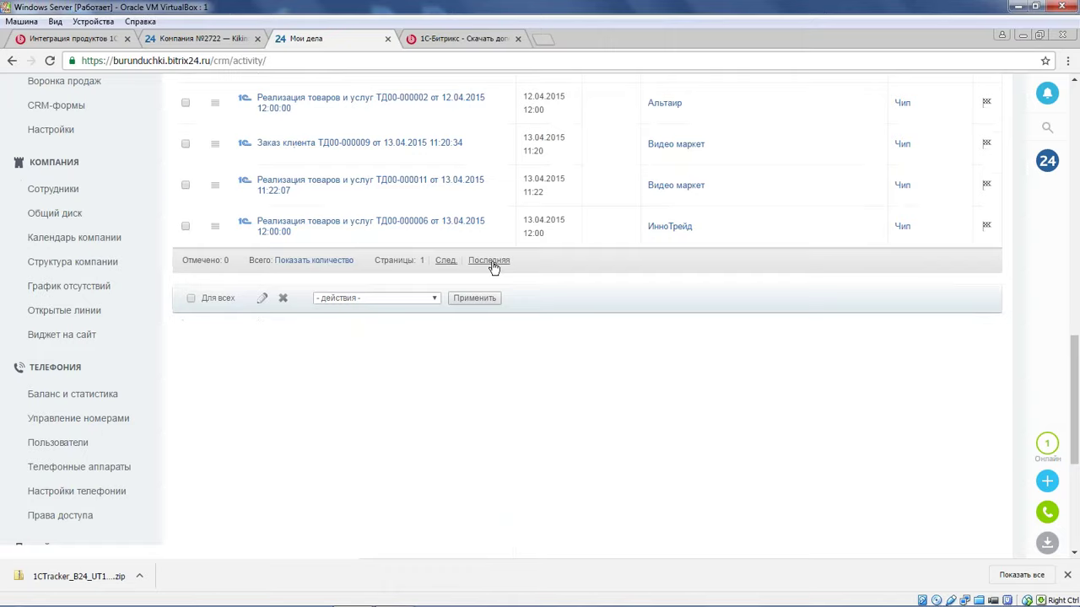
{"action": "left_click", "coordinate": [490, 261]}
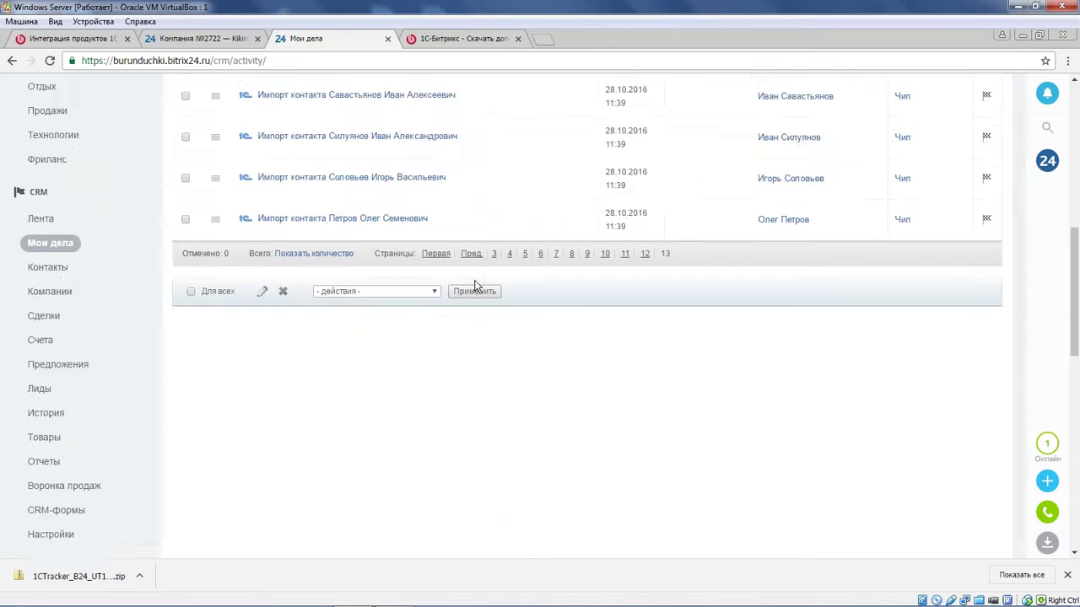
{"action": "scroll", "coordinate": [464, 312], "scroll_direction": "down", "scroll_amount": 2}
{"action": "scroll", "coordinate": [456, 332], "scroll_direction": "up", "scroll_amount": 4}
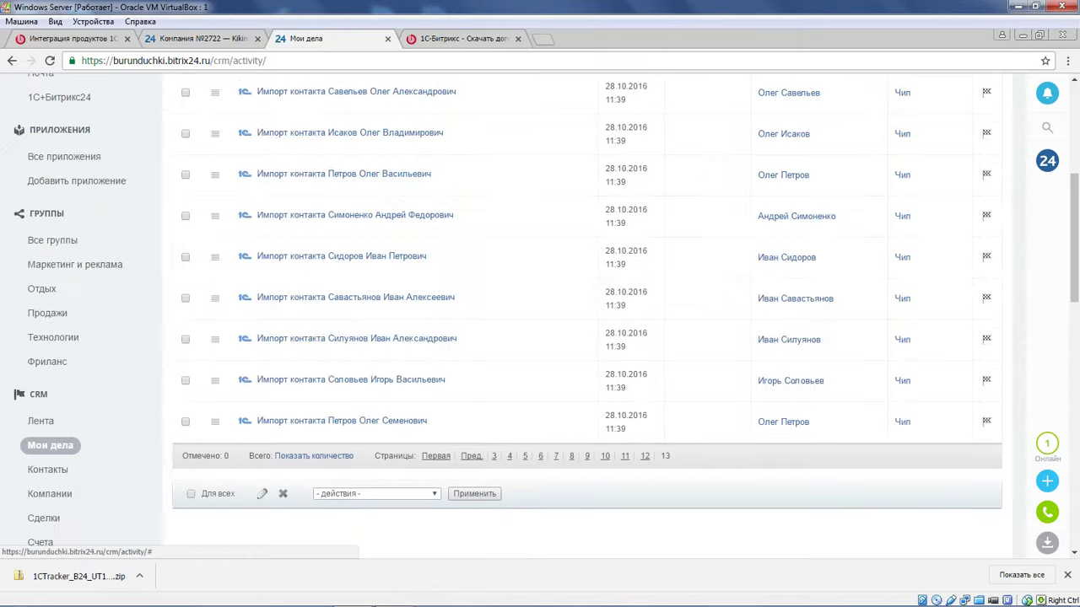
{"action": "left_click", "coordinate": [436, 450]}
{"action": "scroll", "coordinate": [358, 309], "scroll_direction": "up", "scroll_amount": 3}
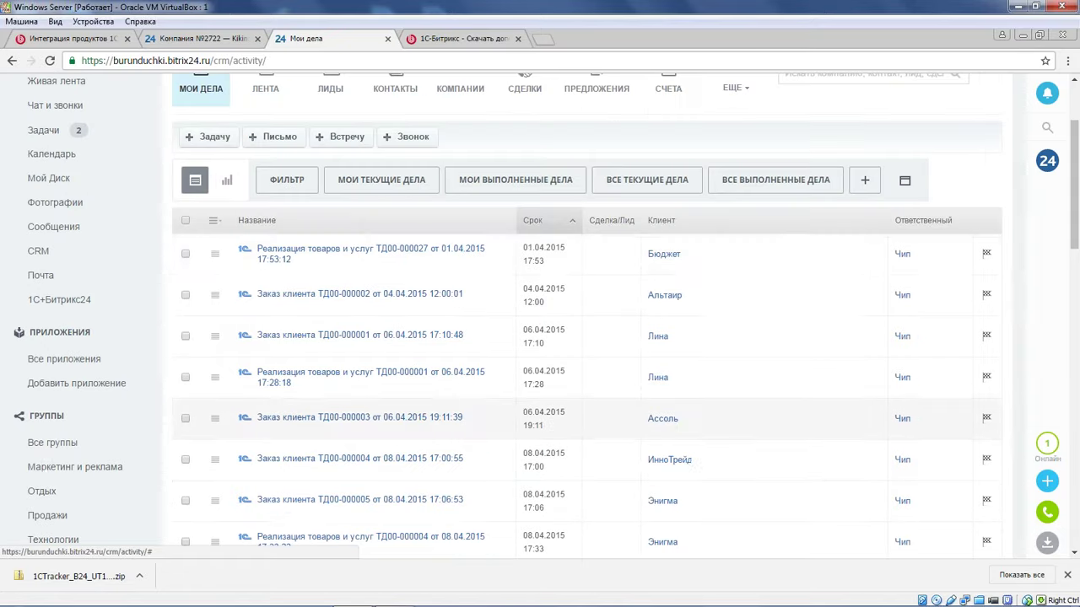
{"action": "left_click", "coordinate": [370, 253]}
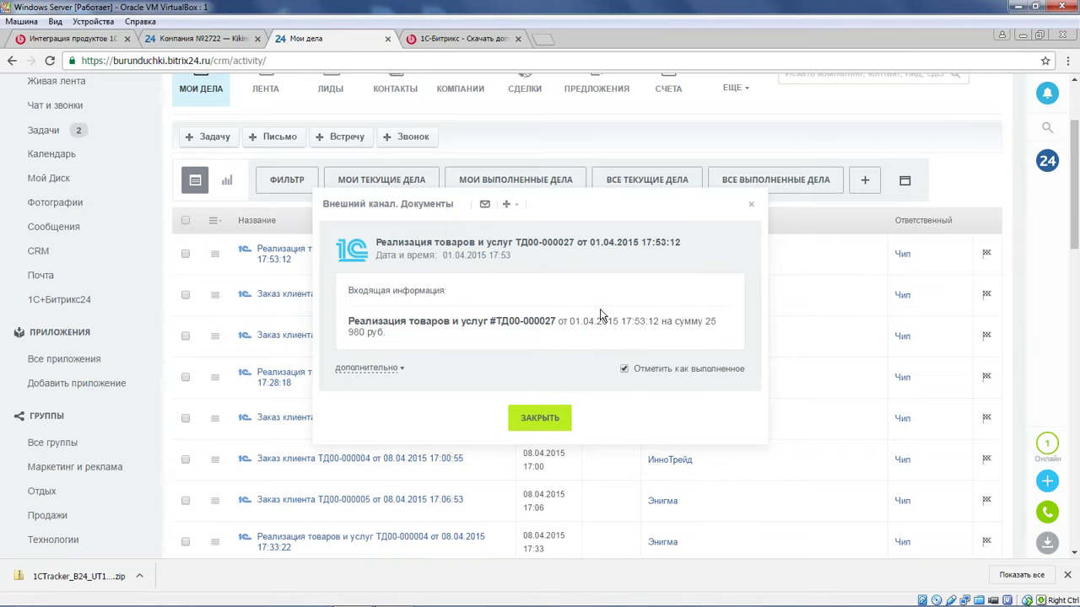
{"action": "key", "text": "Escape"}
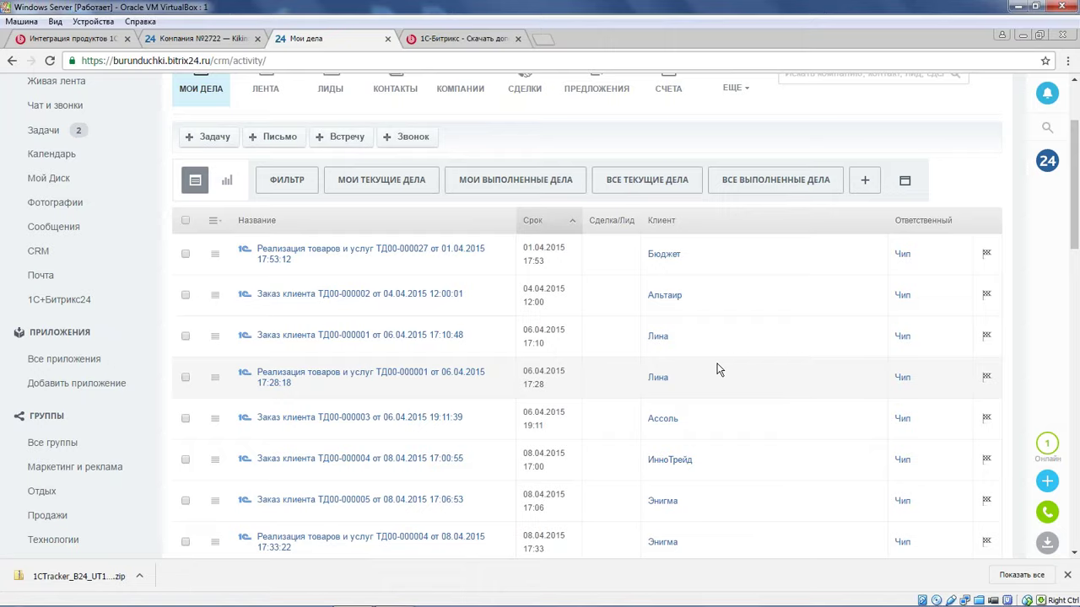
{"action": "scroll", "coordinate": [616, 346], "scroll_direction": "down", "scroll_amount": 1}
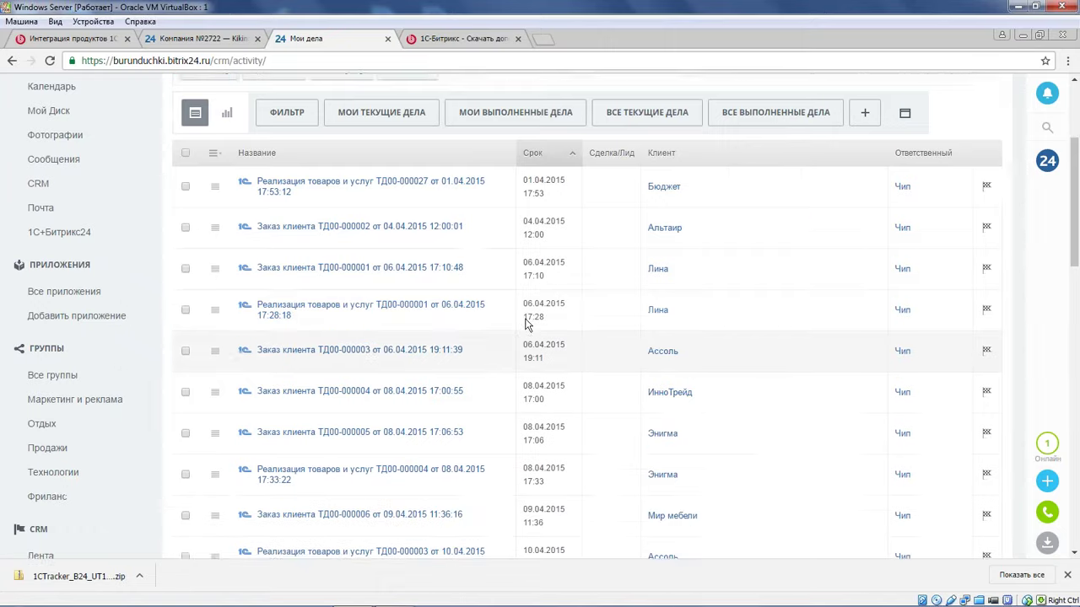
{"action": "scroll", "coordinate": [526, 323], "scroll_direction": "down", "scroll_amount": 1}
{"action": "left_click", "coordinate": [447, 238]}
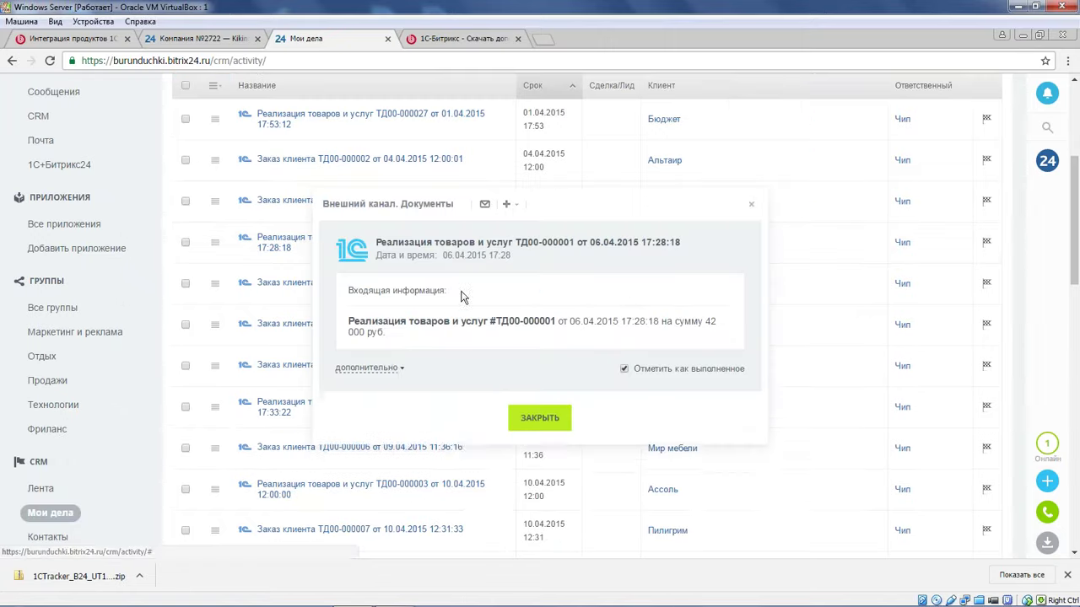
{"action": "left_click", "coordinate": [393, 371]}
{"action": "left_click", "coordinate": [393, 371]}
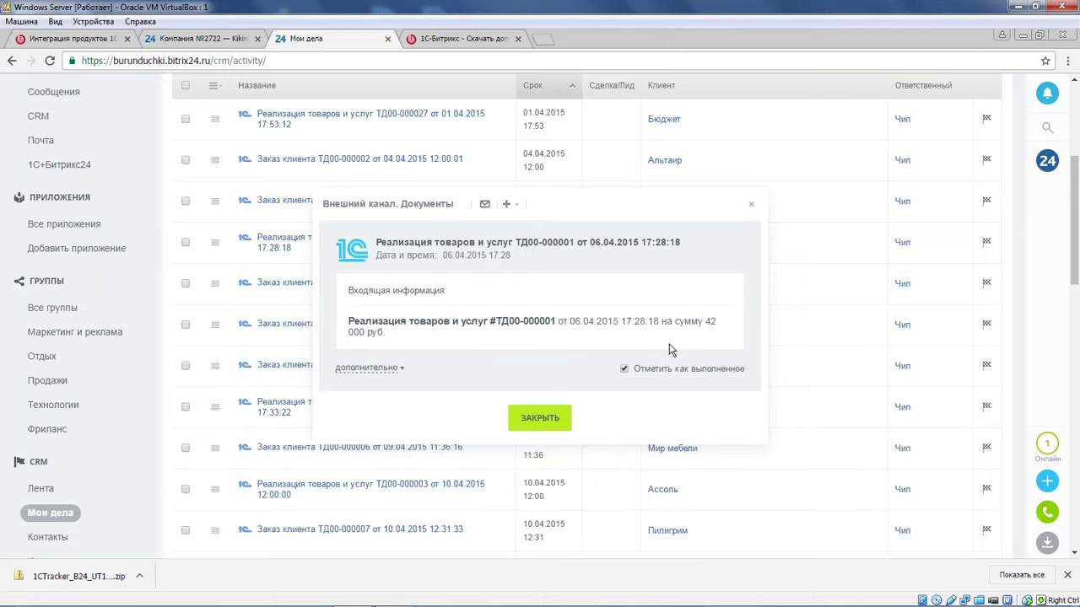
{"action": "left_click", "coordinate": [752, 207]}
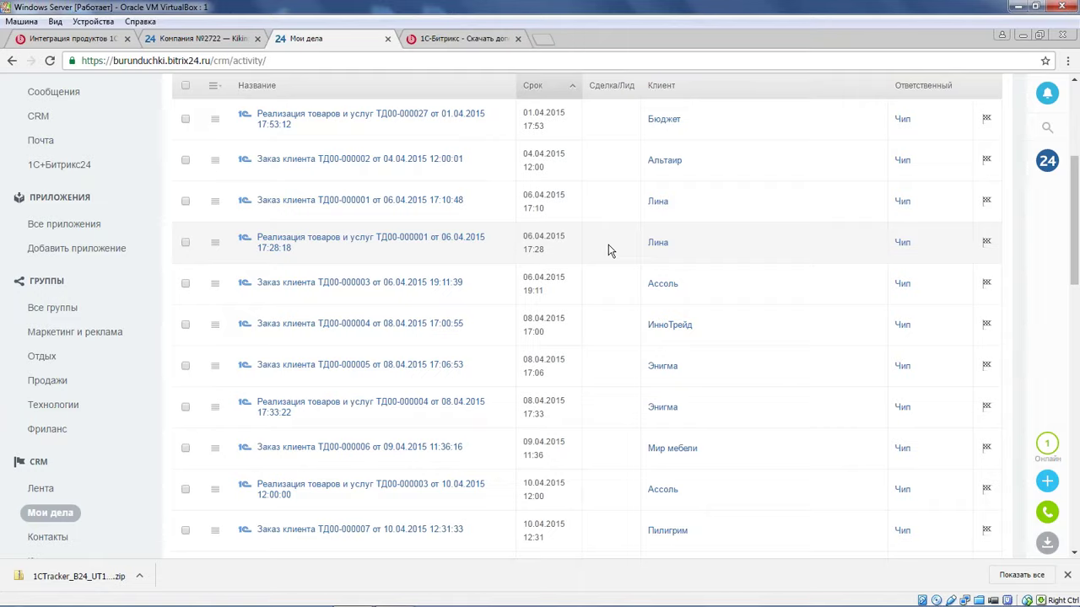
{"action": "scroll", "coordinate": [611, 251], "scroll_direction": "up", "scroll_amount": 3}
{"action": "scroll", "coordinate": [611, 251], "scroll_direction": "down", "scroll_amount": 5}
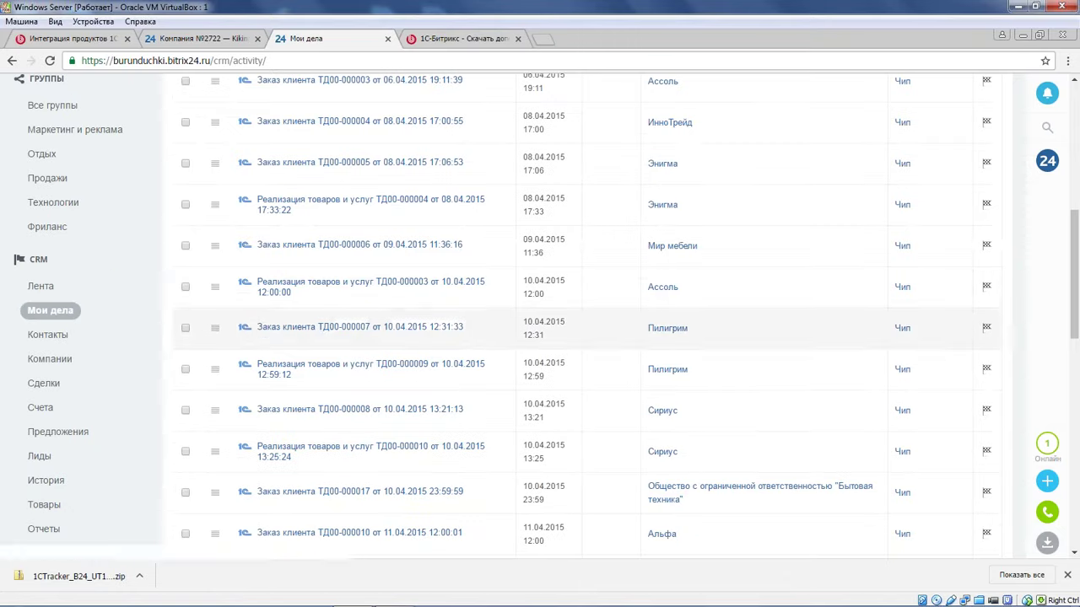
{"action": "scroll", "coordinate": [151, 280], "scroll_direction": "up", "scroll_amount": 3}
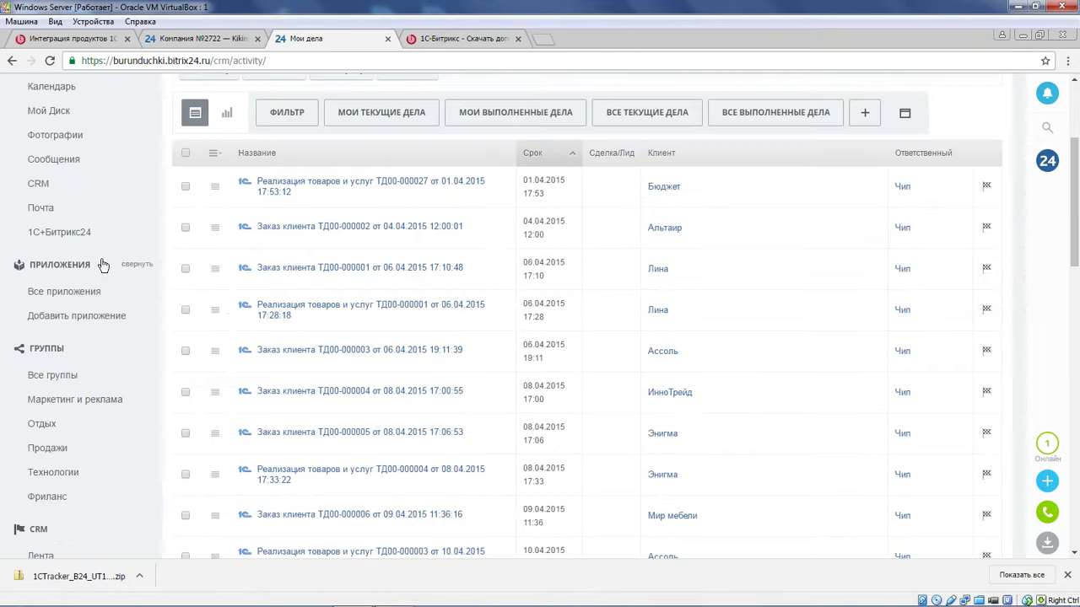
{"action": "scroll", "coordinate": [132, 277], "scroll_direction": "down", "scroll_amount": 5}
{"action": "scroll", "coordinate": [160, 302], "scroll_direction": "down", "scroll_amount": 1}
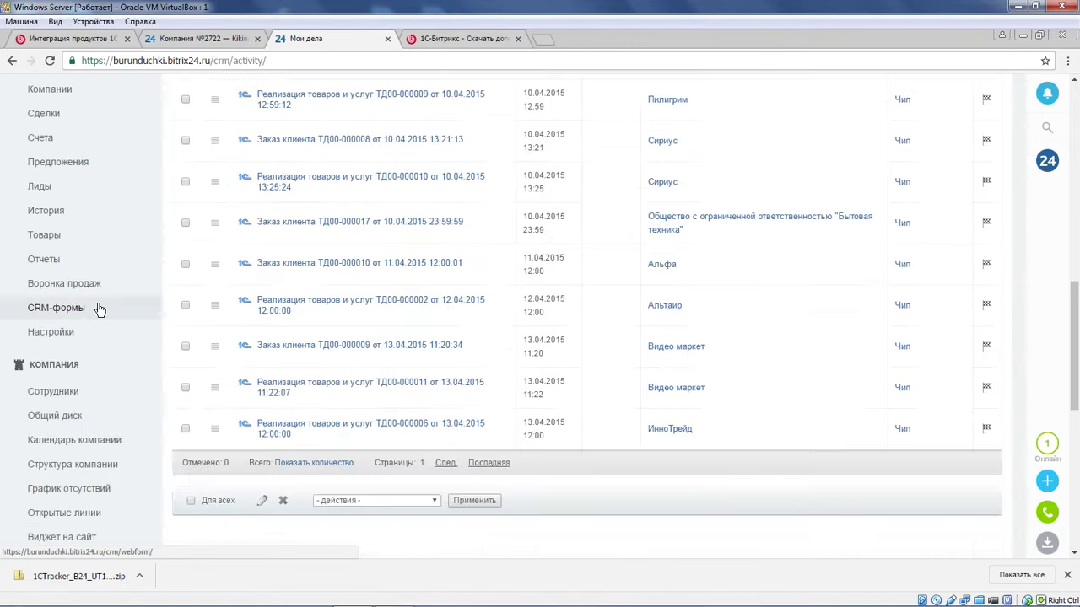
- Go to CRM Настройки → Интеграции → Настройки трекера
{"action": "left_click", "coordinate": [59, 334]}
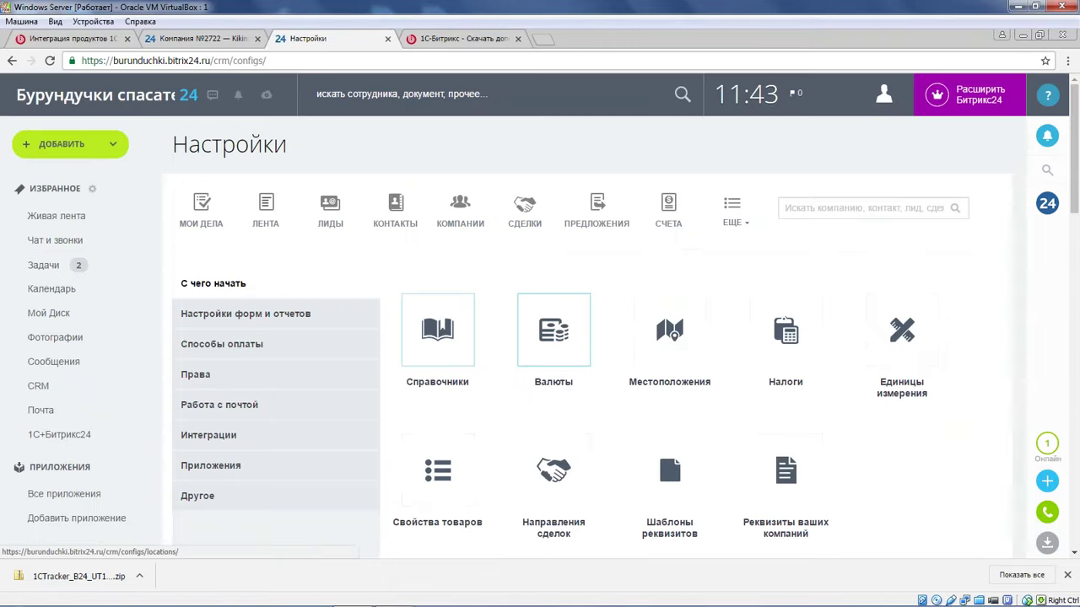
{"action": "scroll", "coordinate": [290, 245], "scroll_direction": "down", "scroll_amount": 3}
{"action": "left_click", "coordinate": [289, 245]}
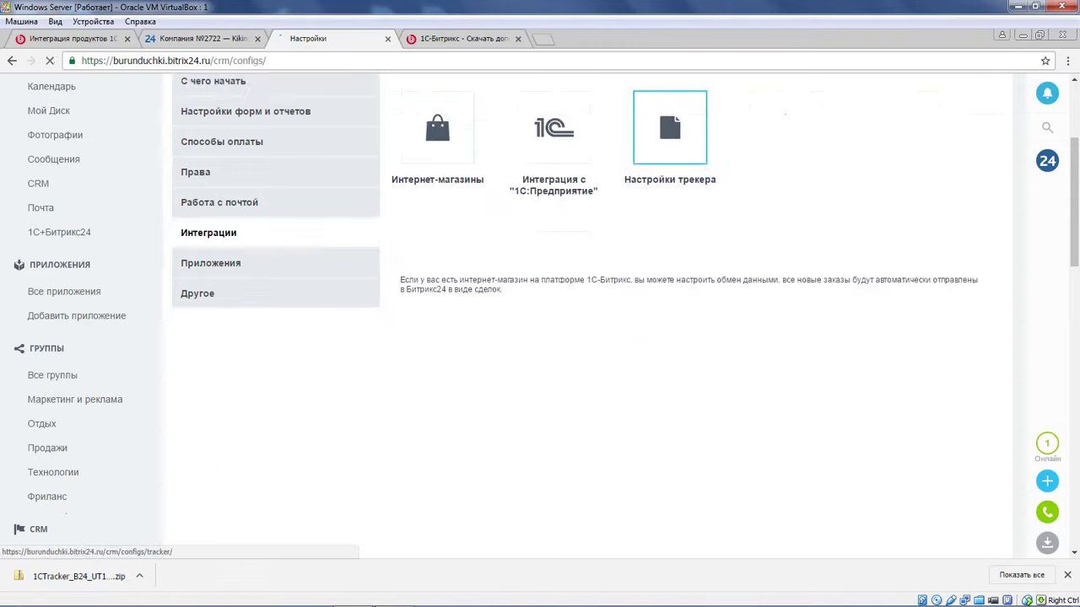
{"action": "left_click", "coordinate": [667, 114]}
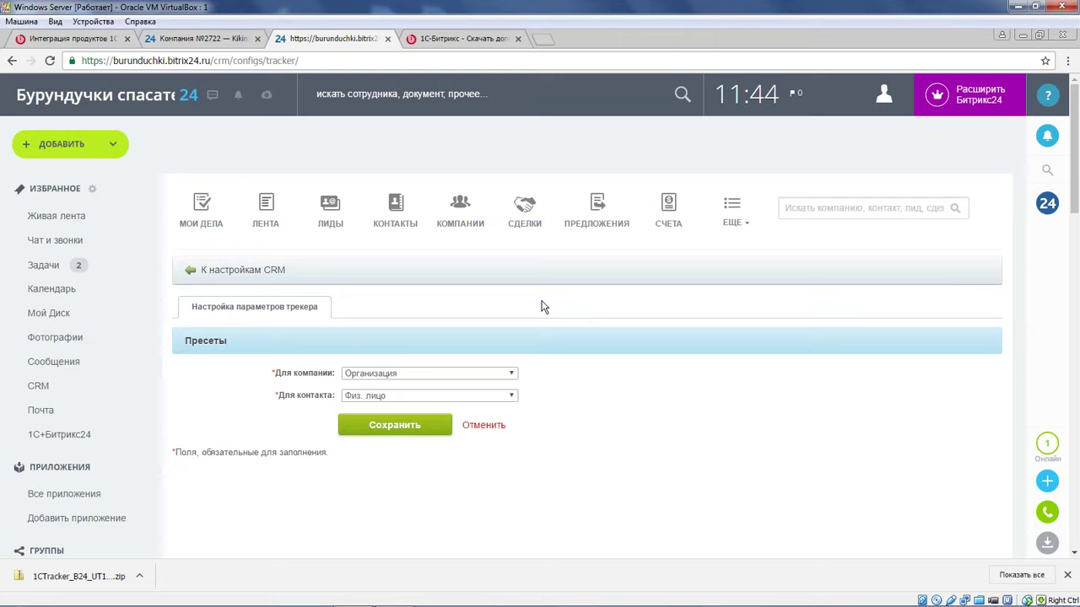
- Leave the tracker presets at Организация and Физ. лицо, then switch back to the 1C выгрузка данных window
{"action": "left_click", "coordinate": [512, 375]}
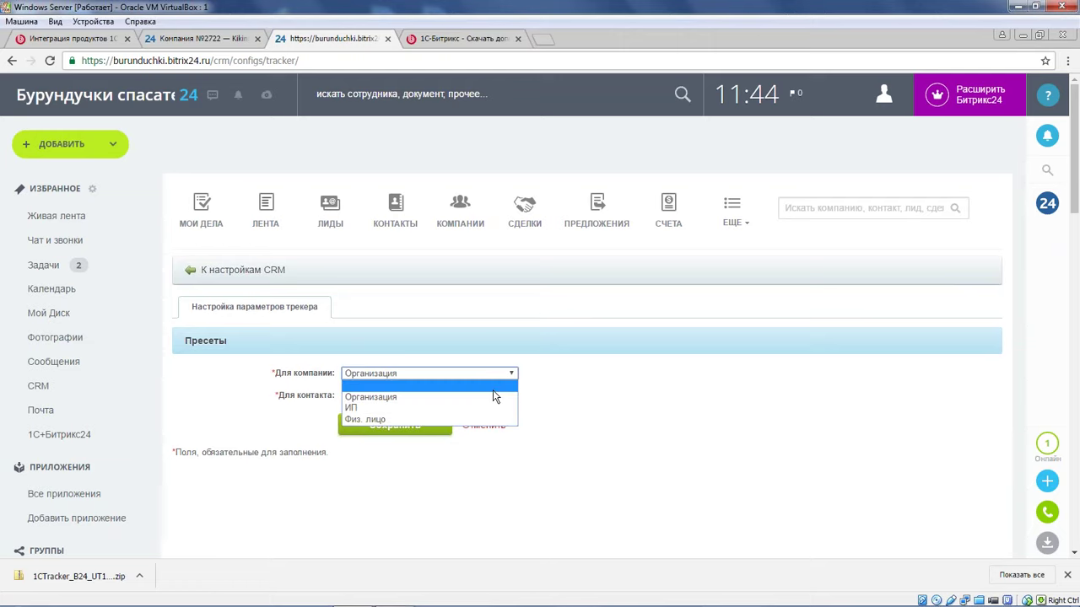
{"action": "left_click", "coordinate": [661, 412]}
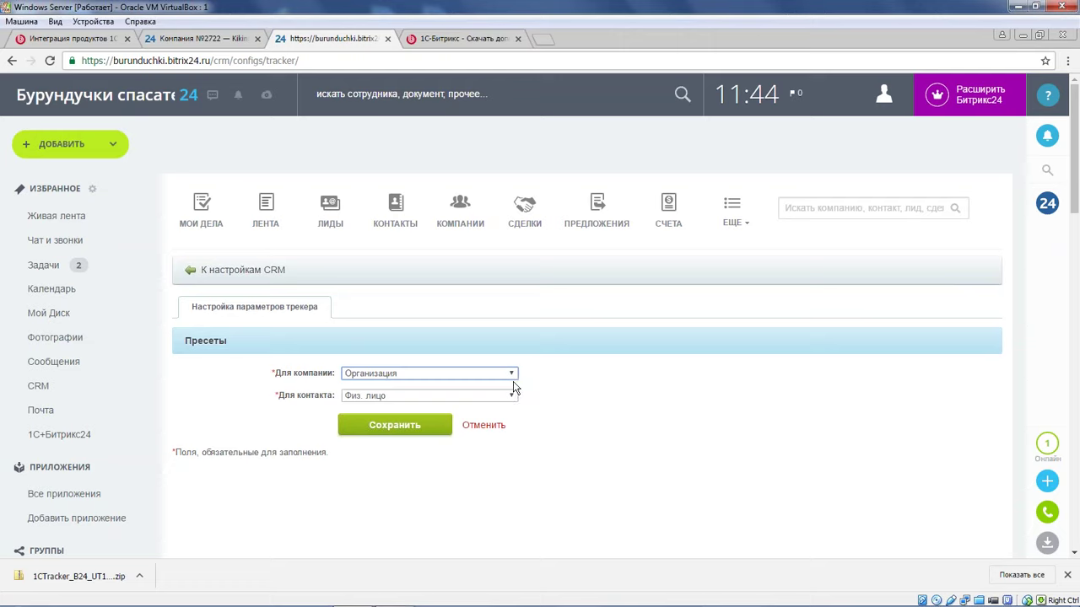
{"action": "left_click", "coordinate": [483, 374]}
{"action": "left_click", "coordinate": [455, 397]}
{"action": "key", "text": "alt+Tab"}
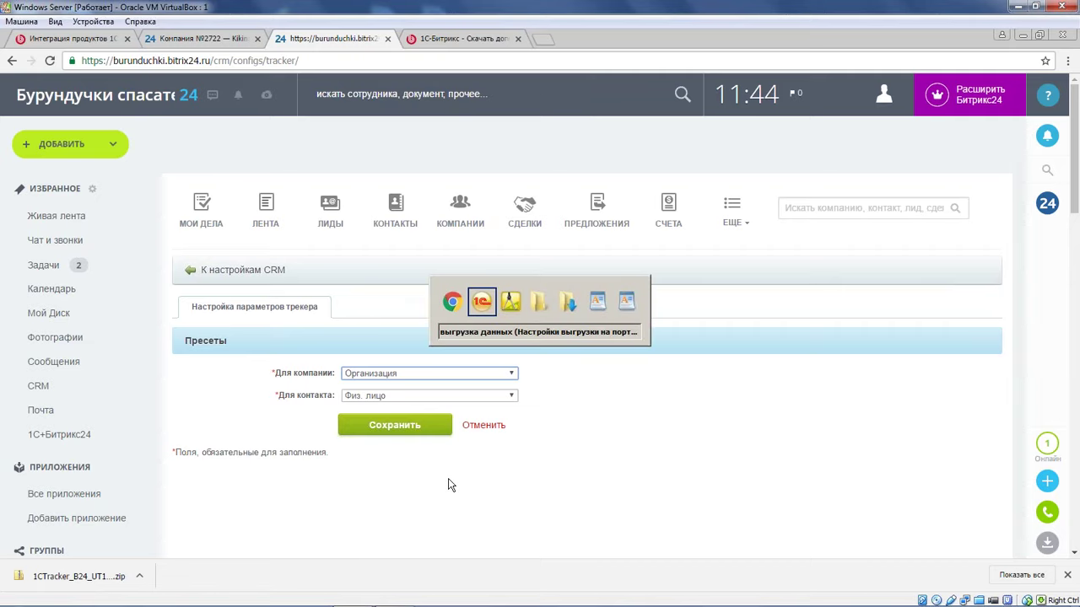
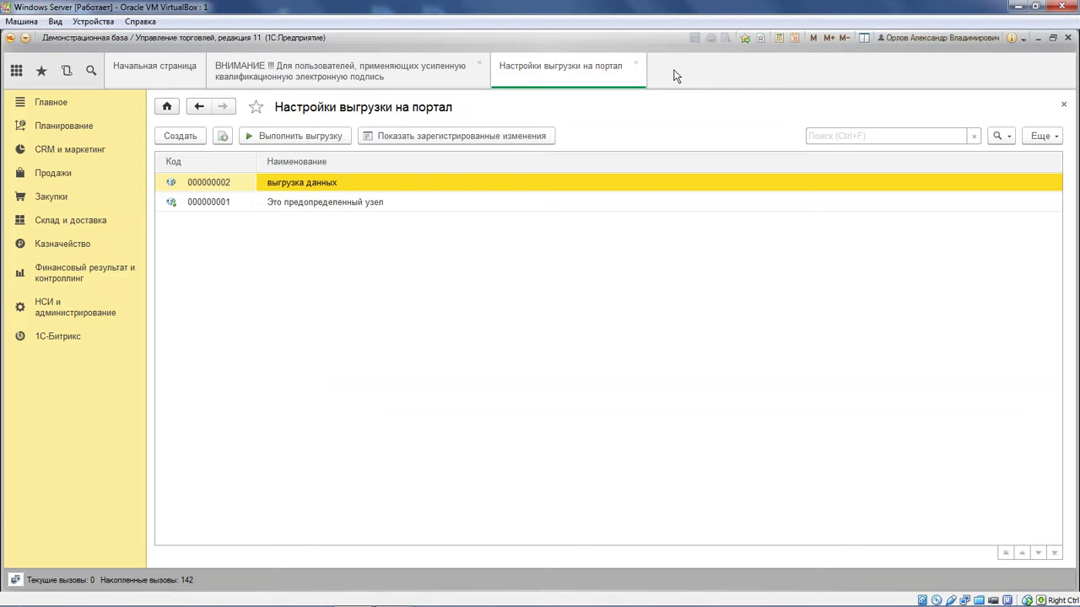
- Switch to the browser and open the 1С+Битрикс24 app's Отчеты 1С tab in Bitrix24
{"action": "key", "text": "alt+Tab"}
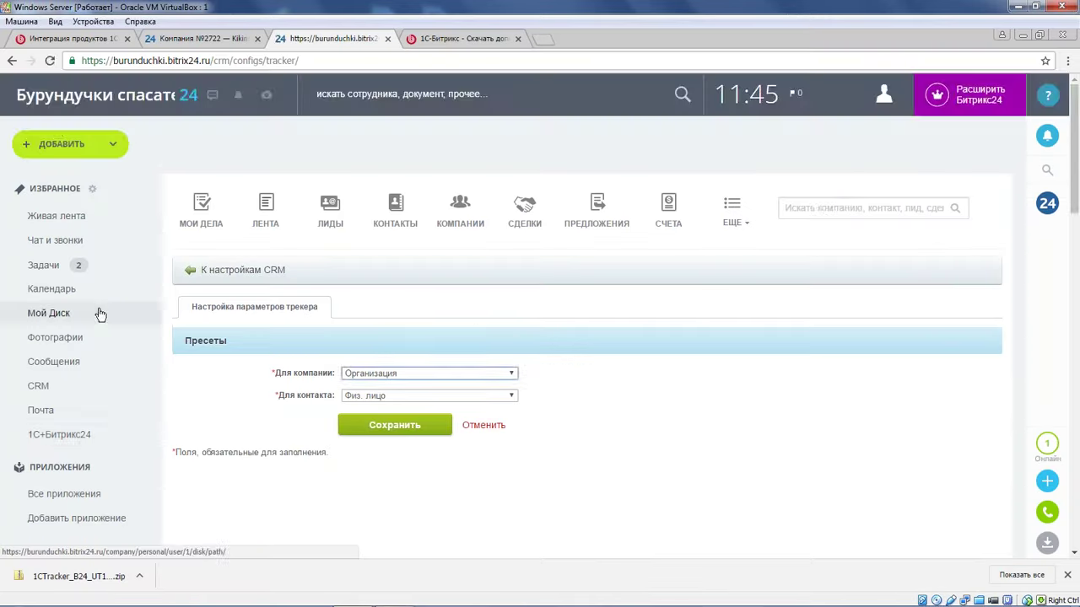
{"action": "scroll", "coordinate": [100, 314], "scroll_direction": "down", "scroll_amount": 1}
{"action": "left_click", "coordinate": [59, 367]}
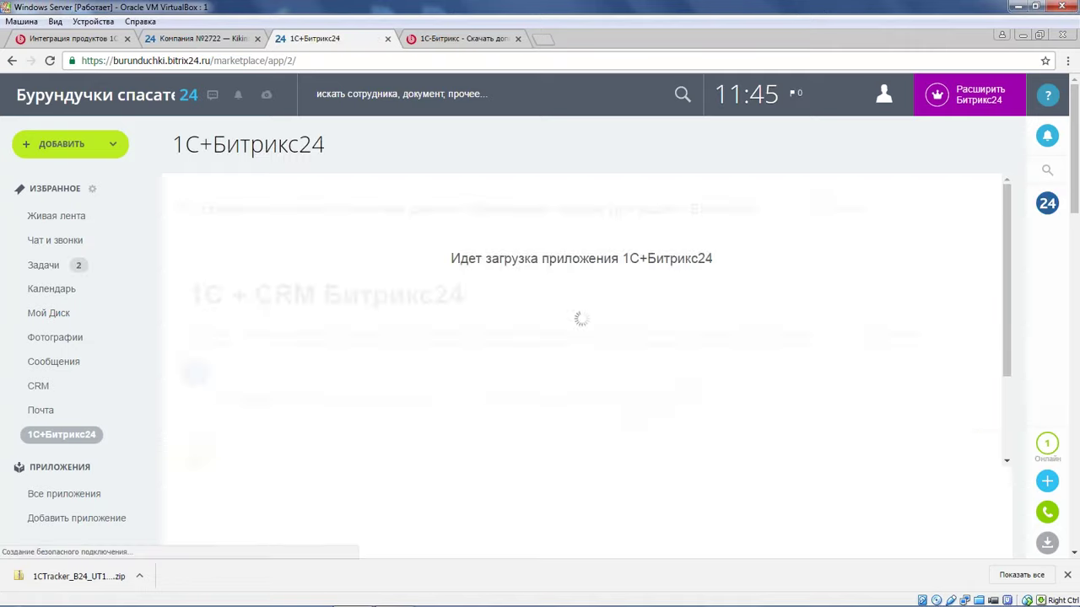
{"action": "left_click", "coordinate": [939, 209]}
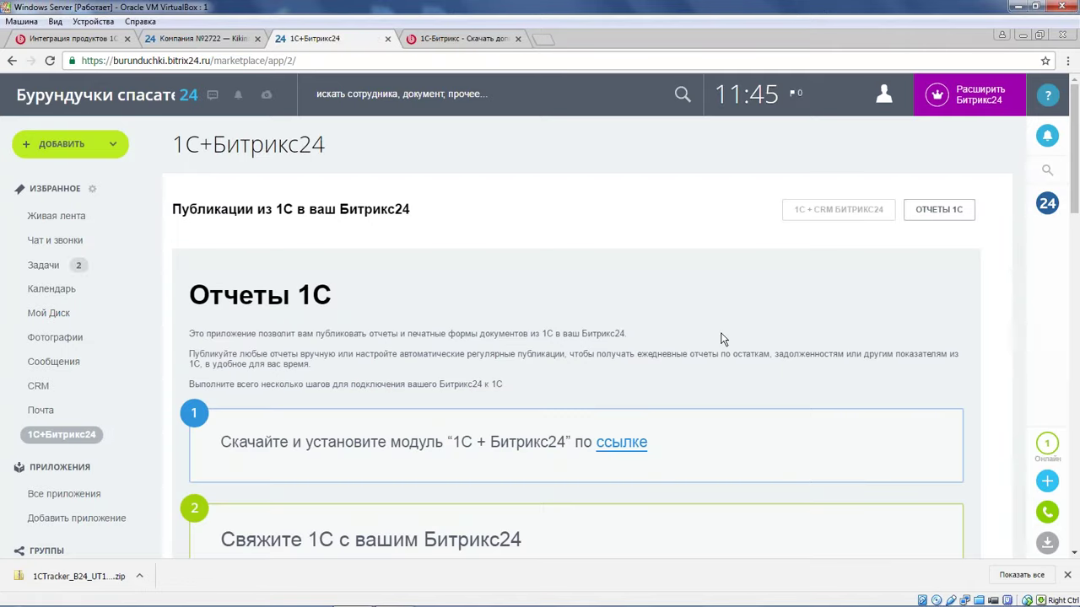
- Read through the Отчеты 1С setup steps for connecting 1C
{"action": "scroll", "coordinate": [721, 337], "scroll_direction": "down", "scroll_amount": 4}
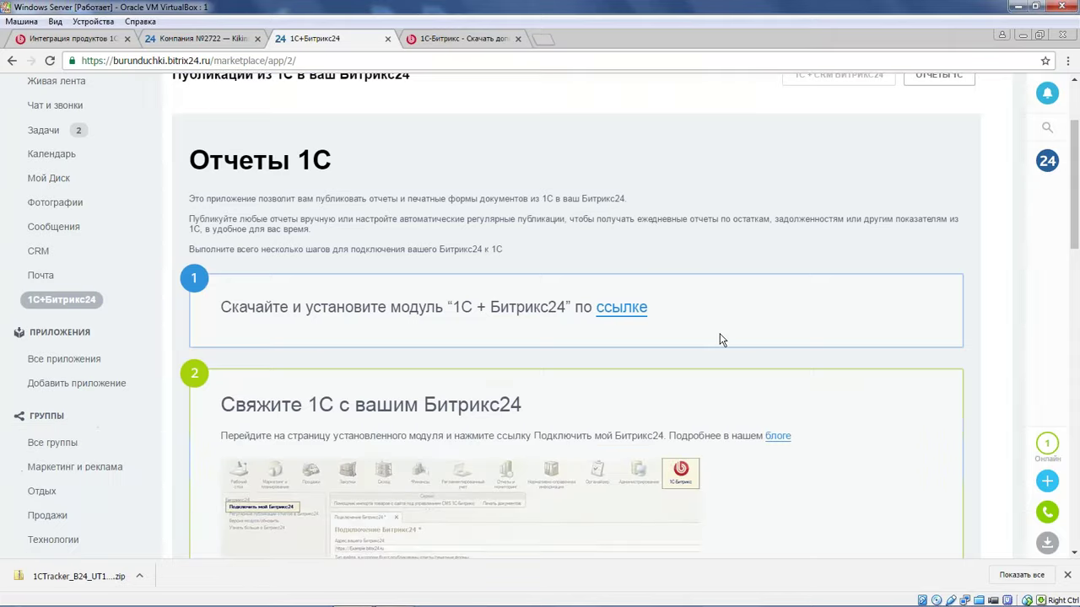
{"action": "scroll", "coordinate": [729, 330], "scroll_direction": "down", "scroll_amount": 4}
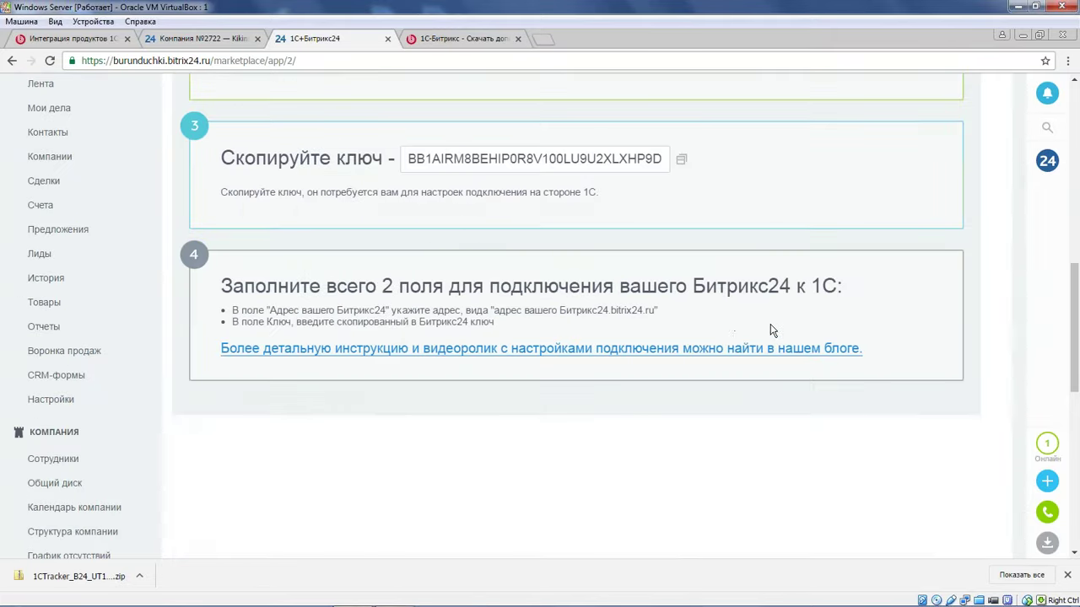
{"action": "scroll", "coordinate": [770, 330], "scroll_direction": "up", "scroll_amount": 8}
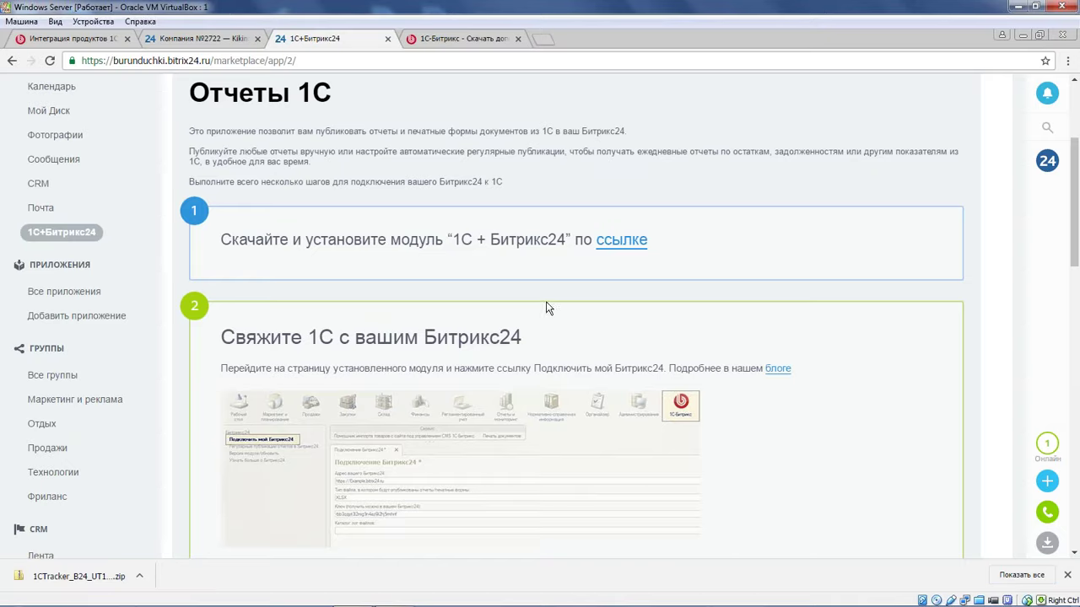
{"action": "scroll", "coordinate": [546, 308], "scroll_direction": "up", "scroll_amount": 3}
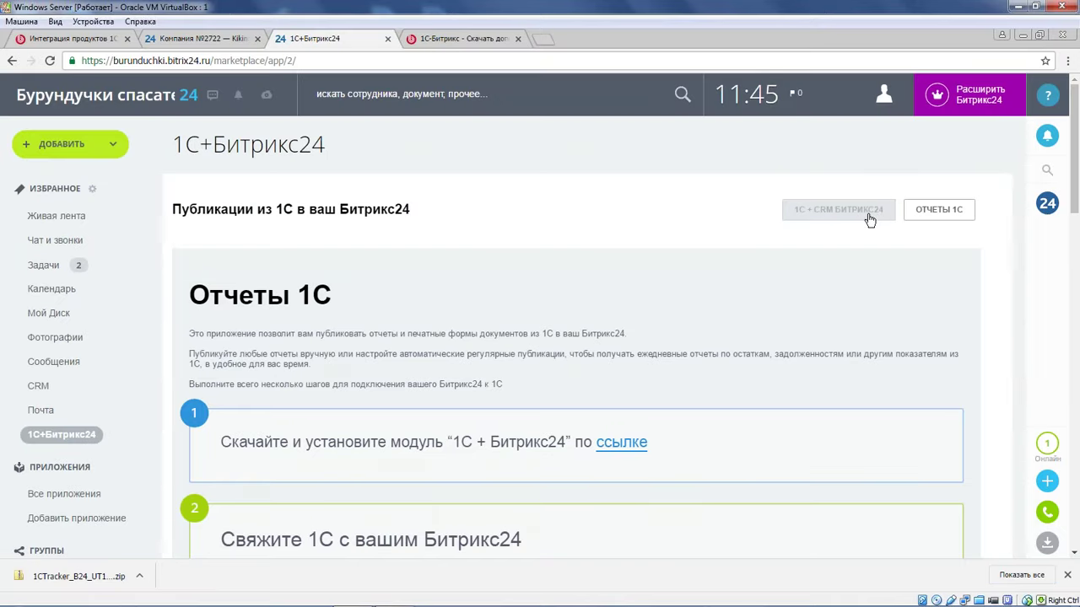
{"action": "scroll", "coordinate": [860, 225], "scroll_direction": "down", "scroll_amount": 2}
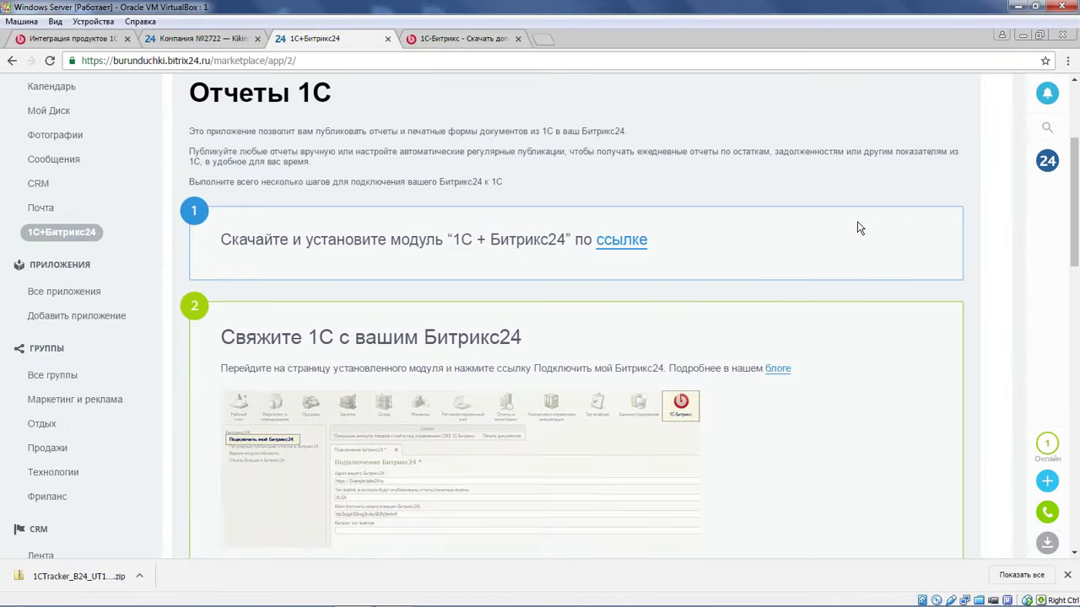
{"action": "scroll", "coordinate": [857, 228], "scroll_direction": "down", "scroll_amount": 1}
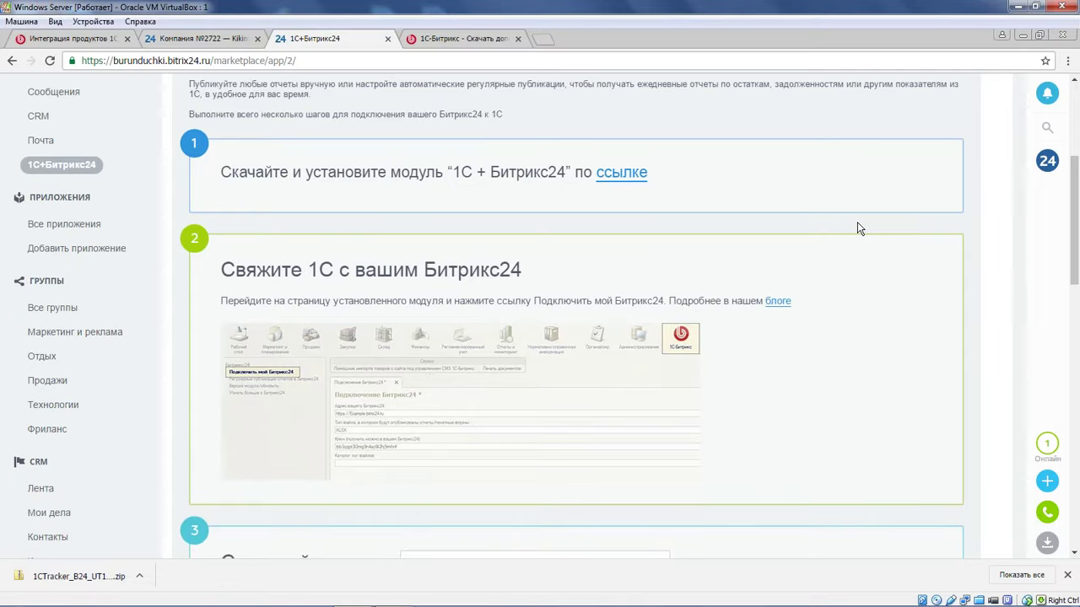
{"action": "scroll", "coordinate": [857, 229], "scroll_direction": "down", "scroll_amount": 2}
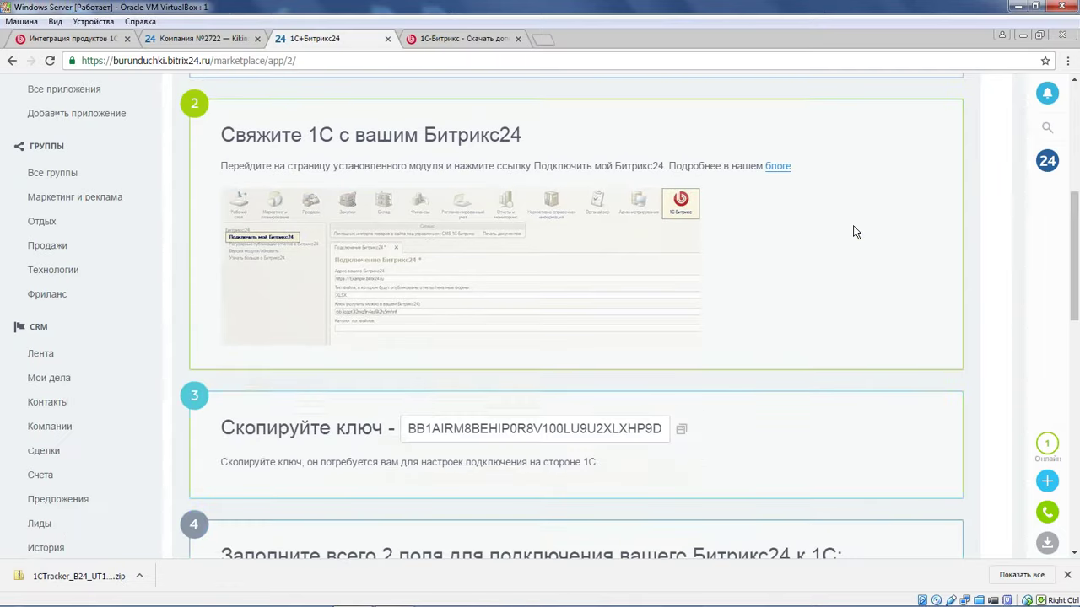
{"action": "scroll", "coordinate": [852, 226], "scroll_direction": "down", "scroll_amount": 1}
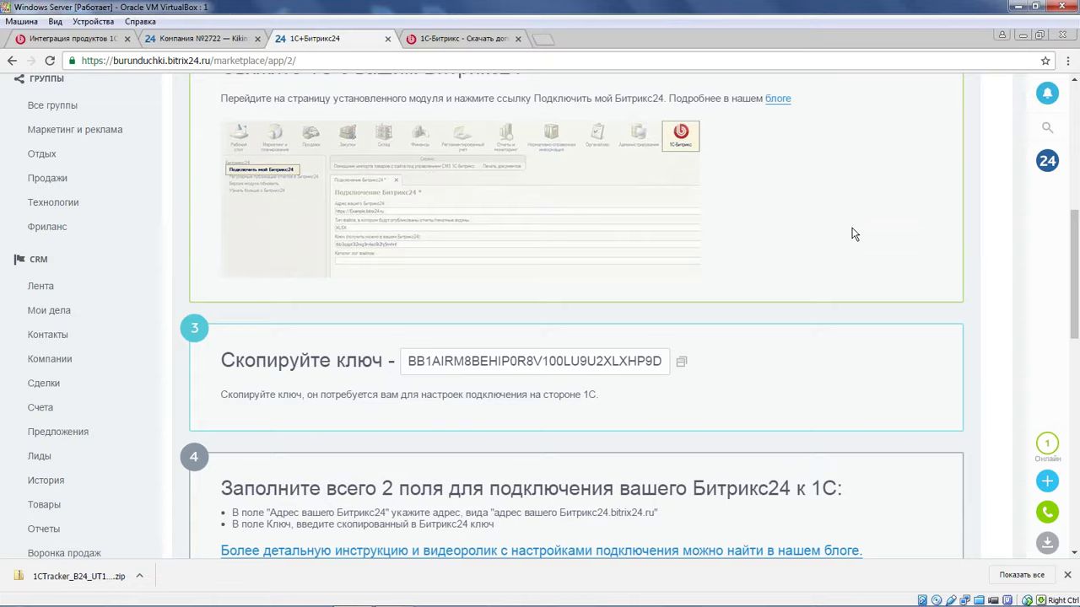
{"action": "scroll", "coordinate": [853, 233], "scroll_direction": "up", "scroll_amount": 5}
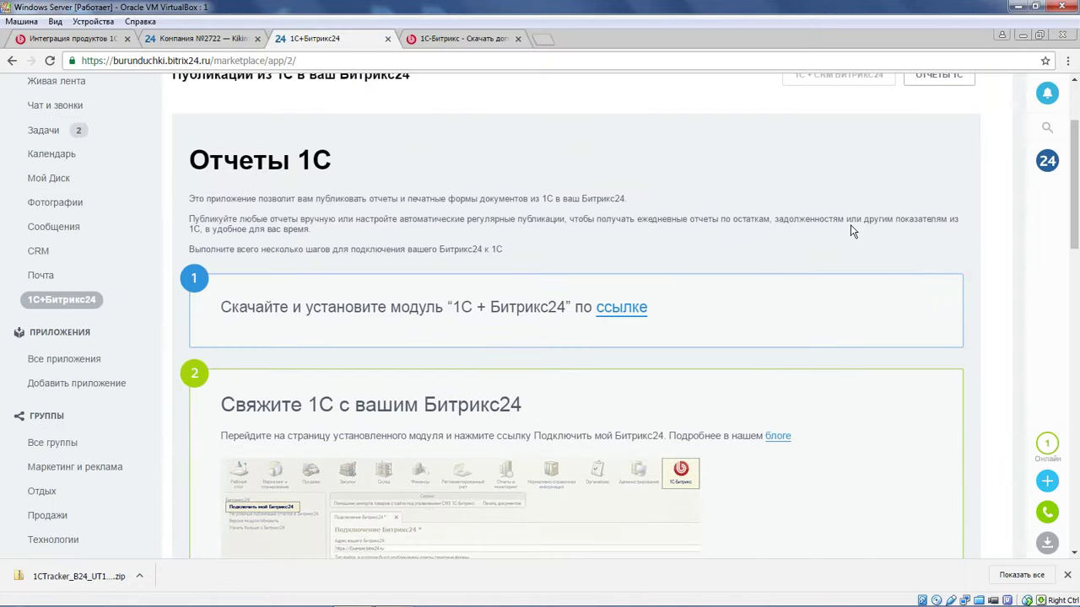
{"action": "scroll", "coordinate": [850, 224], "scroll_direction": "up", "scroll_amount": 2}
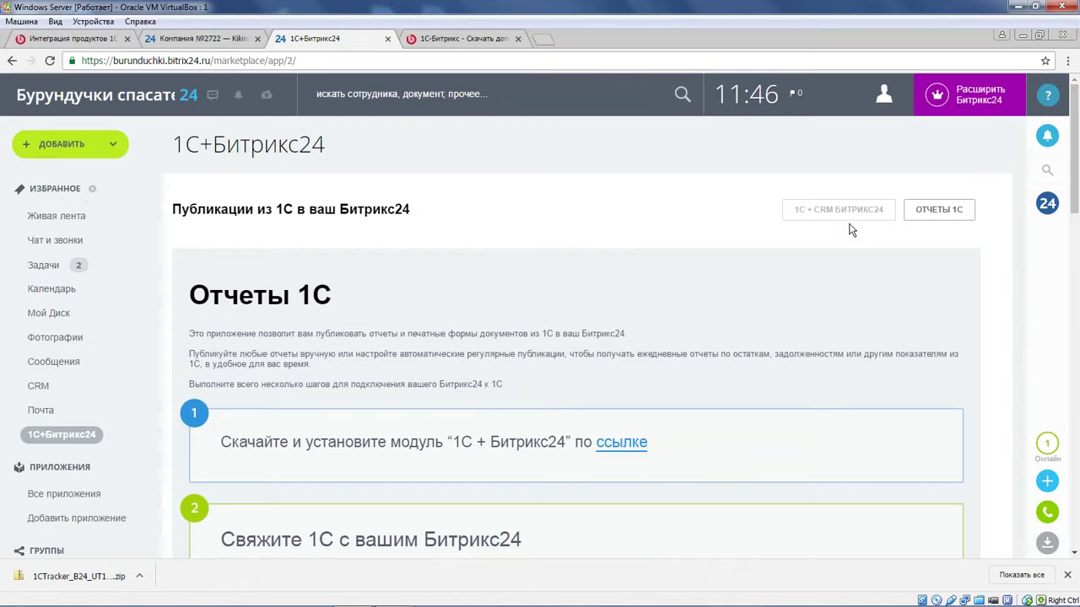
- Compare with the 1С + CRM Битрикс24 instructions, then follow Отчеты 1С's module download link
{"action": "left_click", "coordinate": [832, 217]}
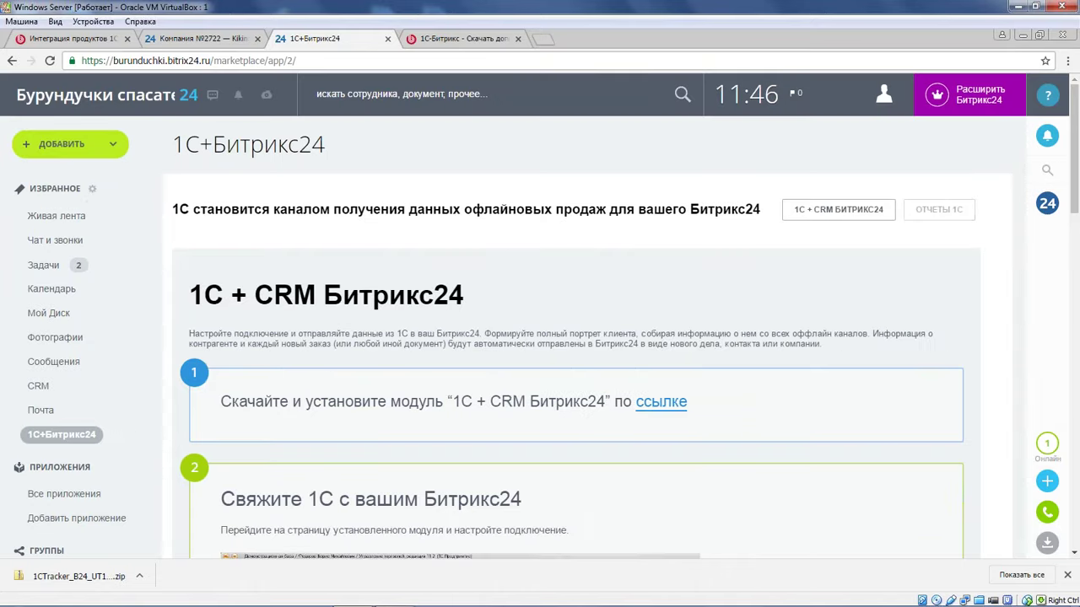
{"action": "left_click", "coordinate": [968, 212]}
{"action": "scroll", "coordinate": [759, 254], "scroll_direction": "down", "scroll_amount": 1}
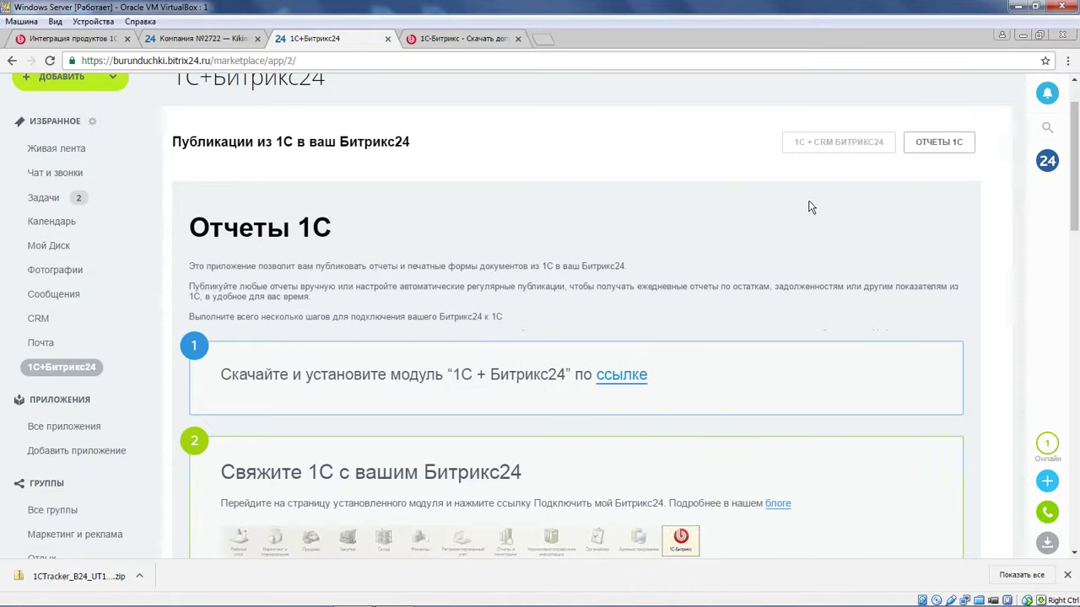
{"action": "scroll", "coordinate": [738, 249], "scroll_direction": "down", "scroll_amount": 3}
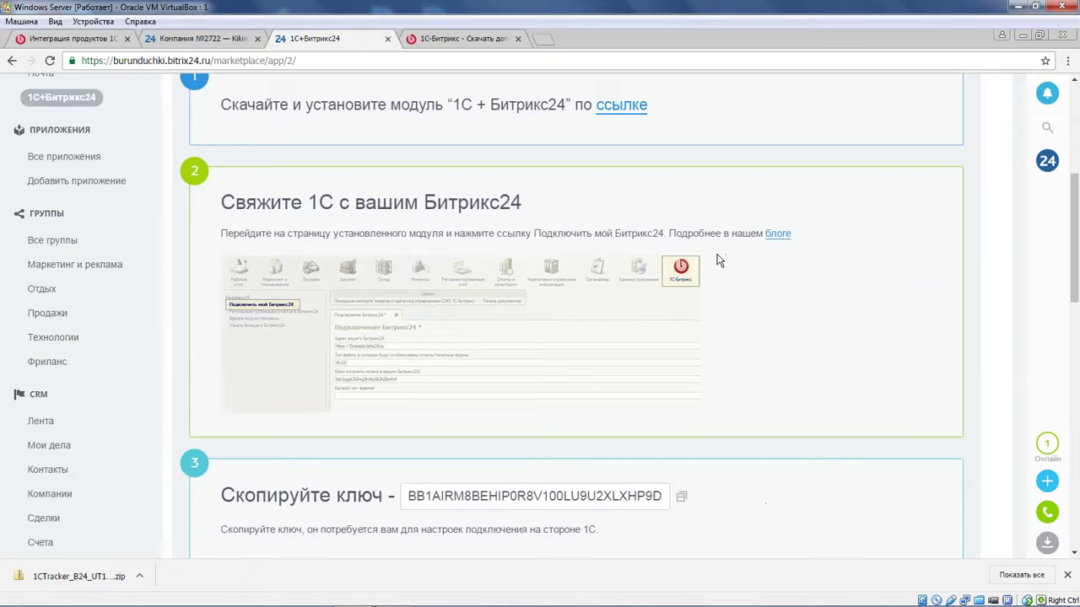
{"action": "scroll", "coordinate": [718, 260], "scroll_direction": "up", "scroll_amount": 3}
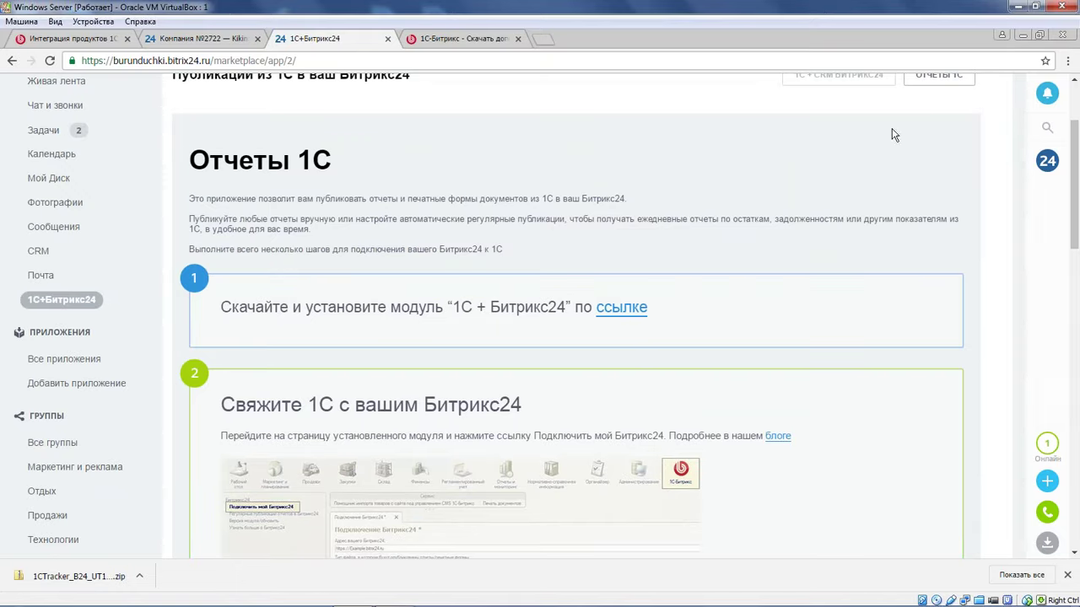
{"action": "left_click", "coordinate": [632, 317]}
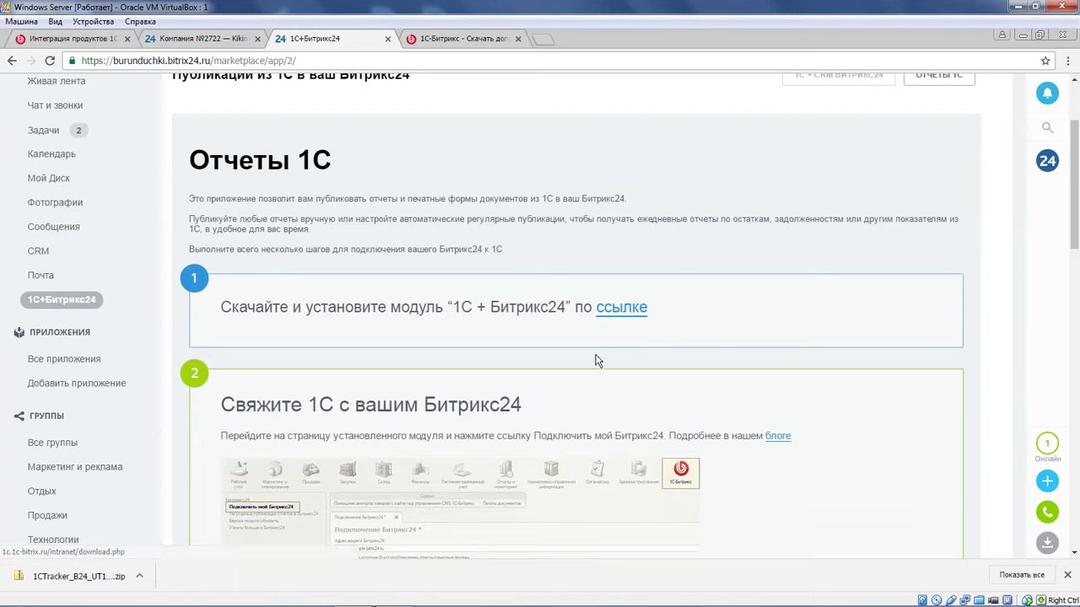
- Download the «1С+Битрикс24» extension archive for 1С: Управление торговлей from the 1C-Bitrix site
{"action": "left_click", "coordinate": [620, 308]}
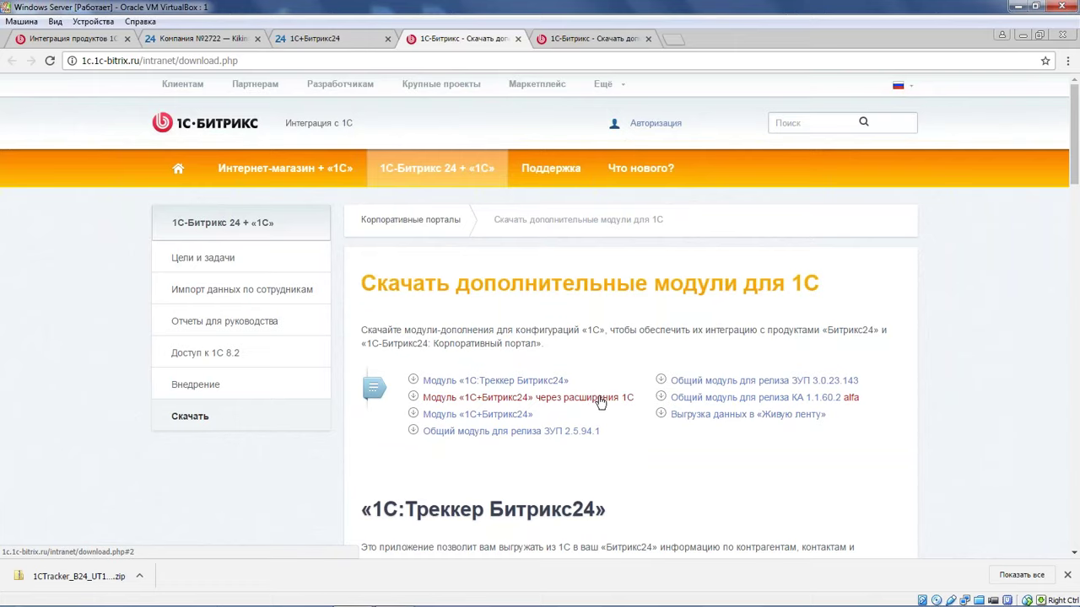
{"action": "left_click", "coordinate": [511, 415]}
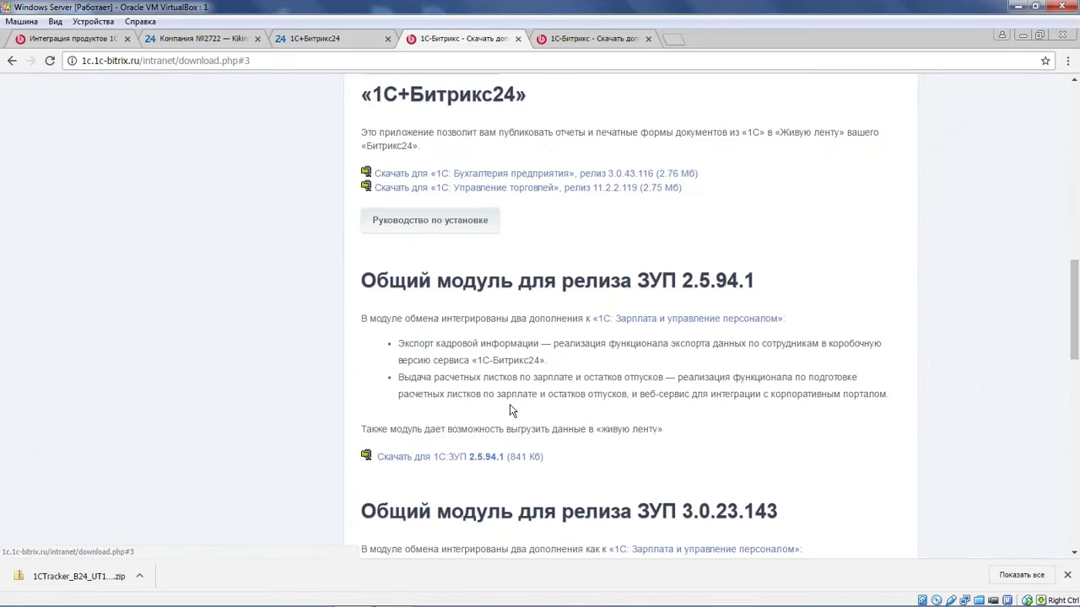
{"action": "scroll", "coordinate": [511, 409], "scroll_direction": "up", "scroll_amount": 2}
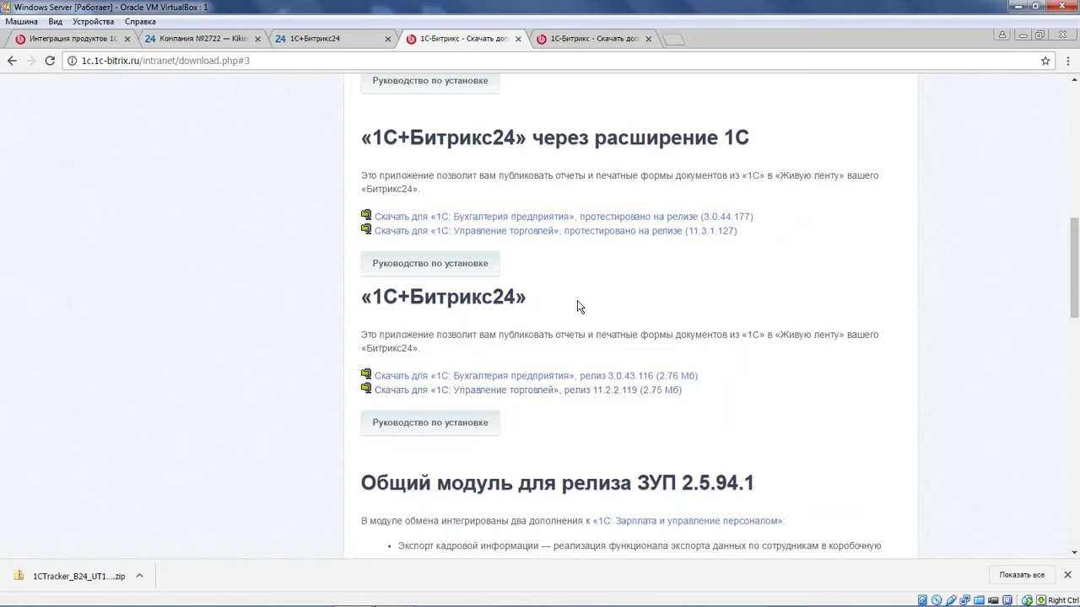
{"action": "scroll", "coordinate": [781, 324], "scroll_direction": "up", "scroll_amount": 1}
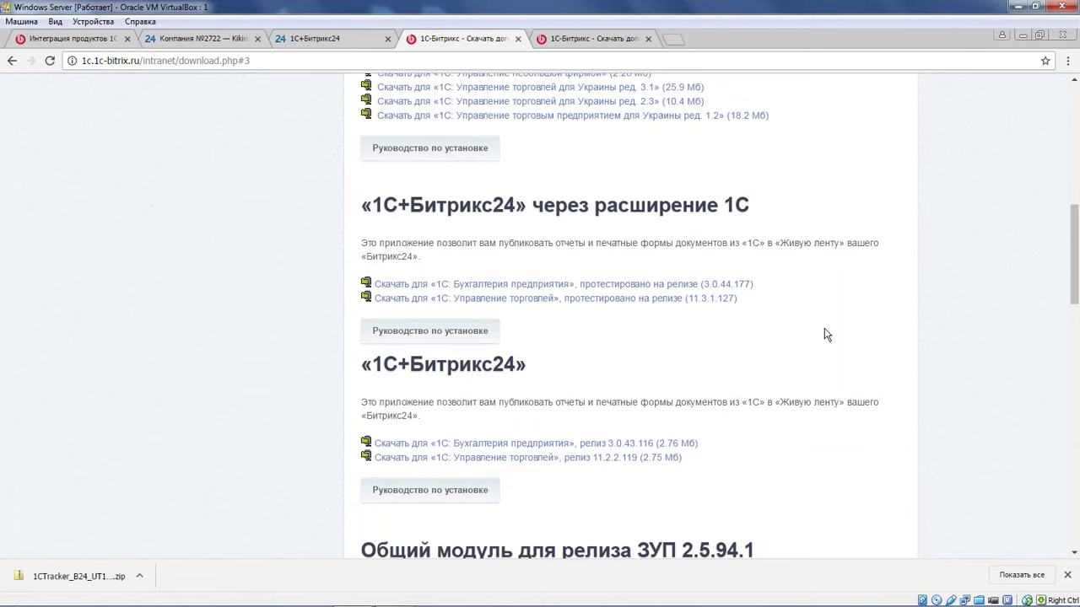
{"action": "left_click", "coordinate": [604, 305]}
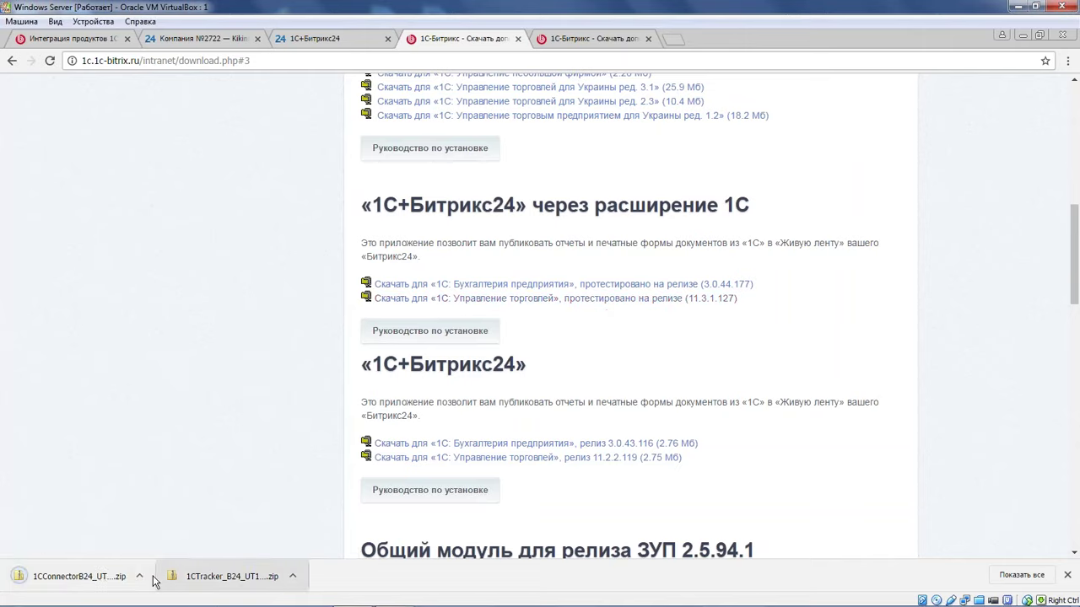
{"action": "left_click", "coordinate": [139, 576]}
- Extract the 1CConnectorB24_UT11_2.10 archive, open its 2.10 folder and copy the folder path
{"action": "left_click", "coordinate": [161, 540]}
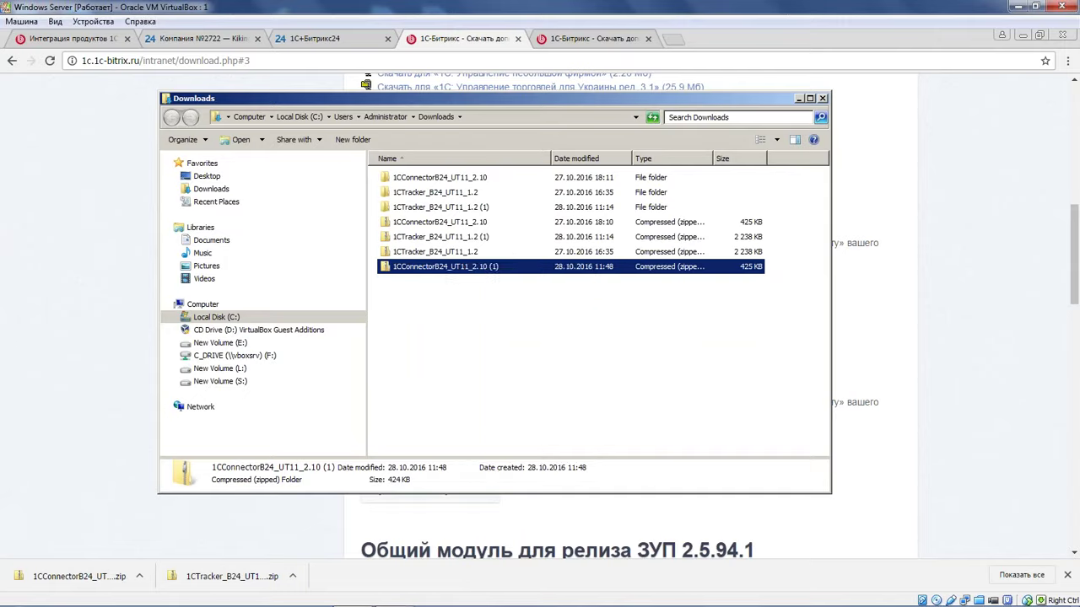
{"action": "left_click", "coordinate": [671, 447]}
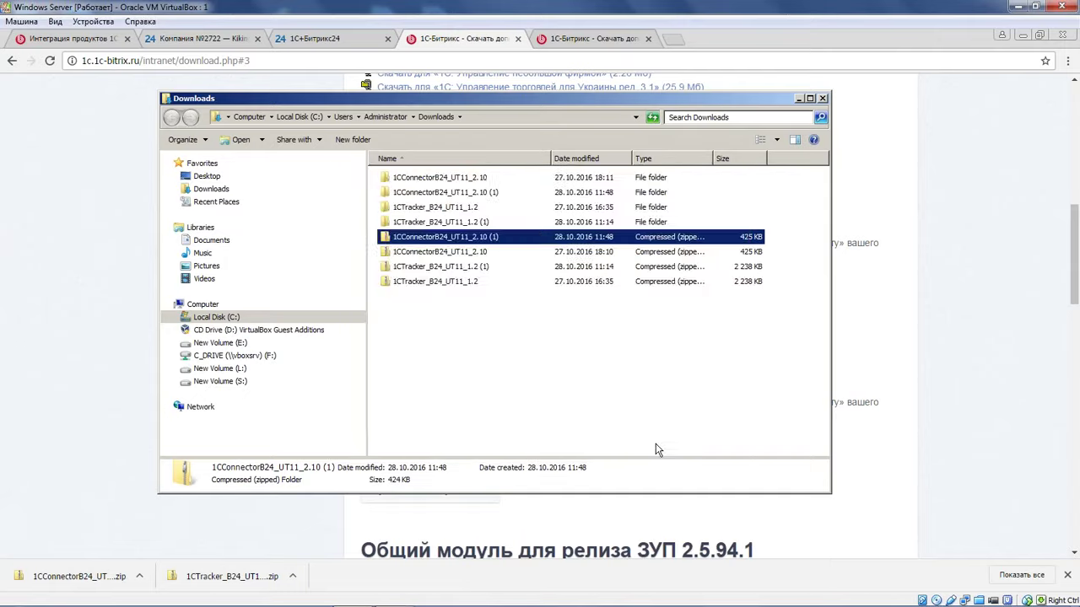
{"action": "double_click", "coordinate": [490, 209]}
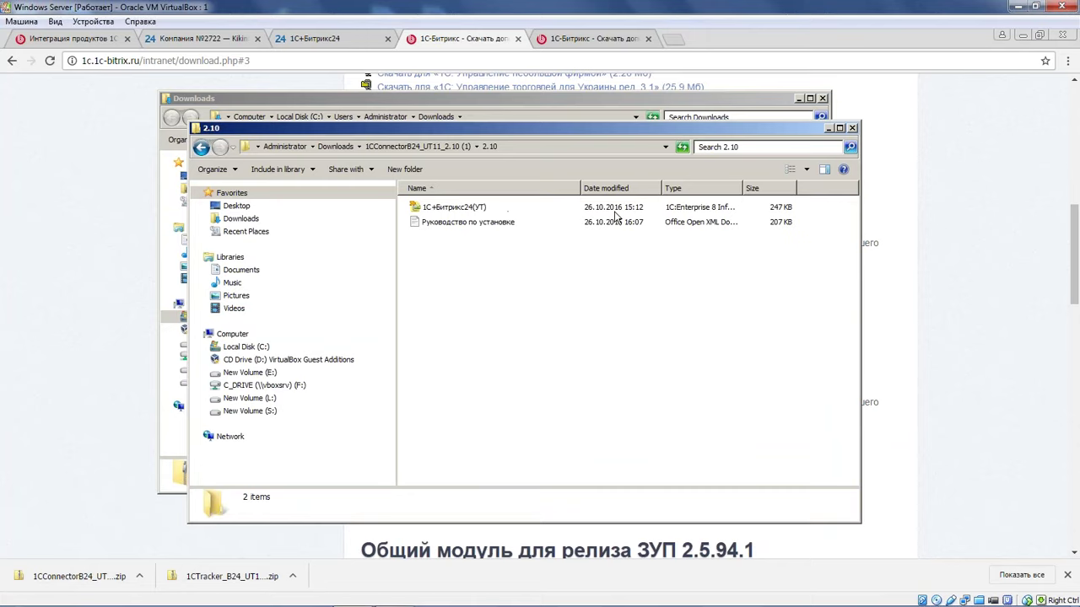
{"action": "left_click", "coordinate": [589, 149]}
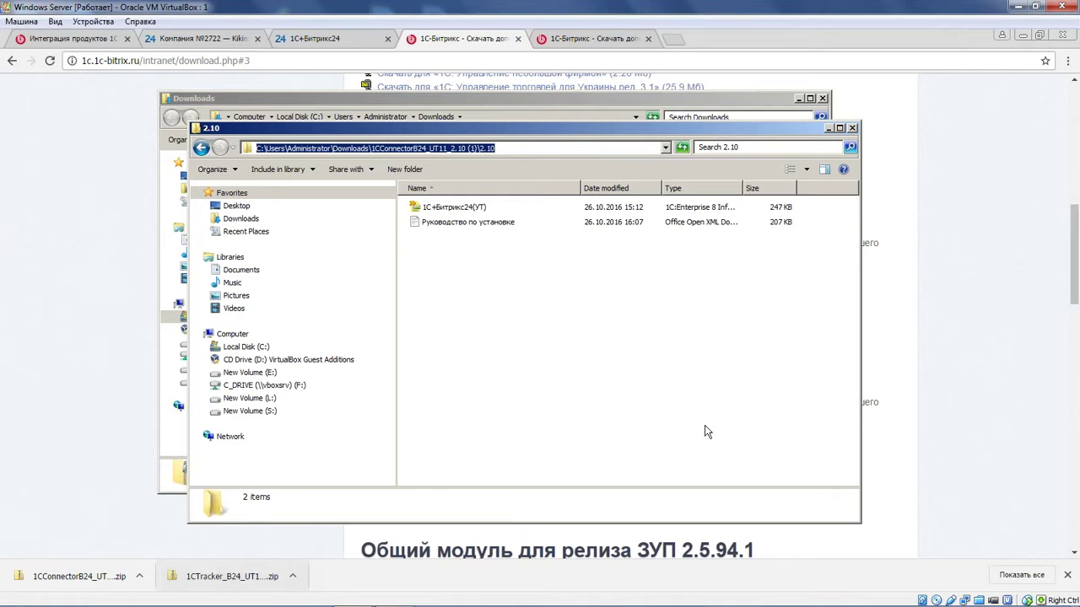
{"action": "key", "text": "alt+Tab"}
{"action": "key", "text": "alt+Tab"}
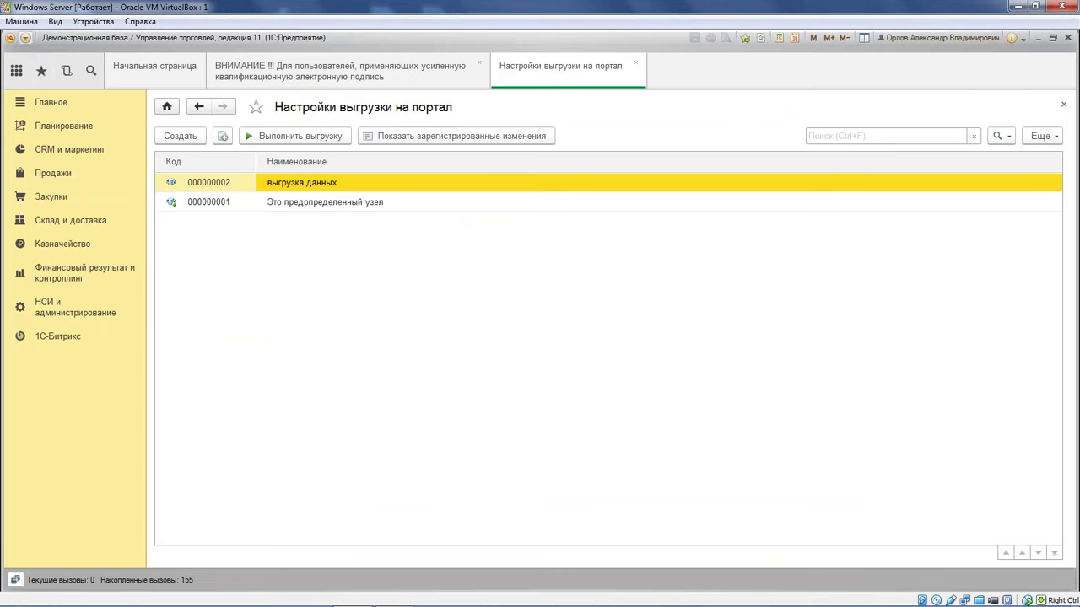
- Check Сервис > Параметры without changes, then open Все функции with Стандартные expanded
{"action": "left_click", "coordinate": [26, 38]}
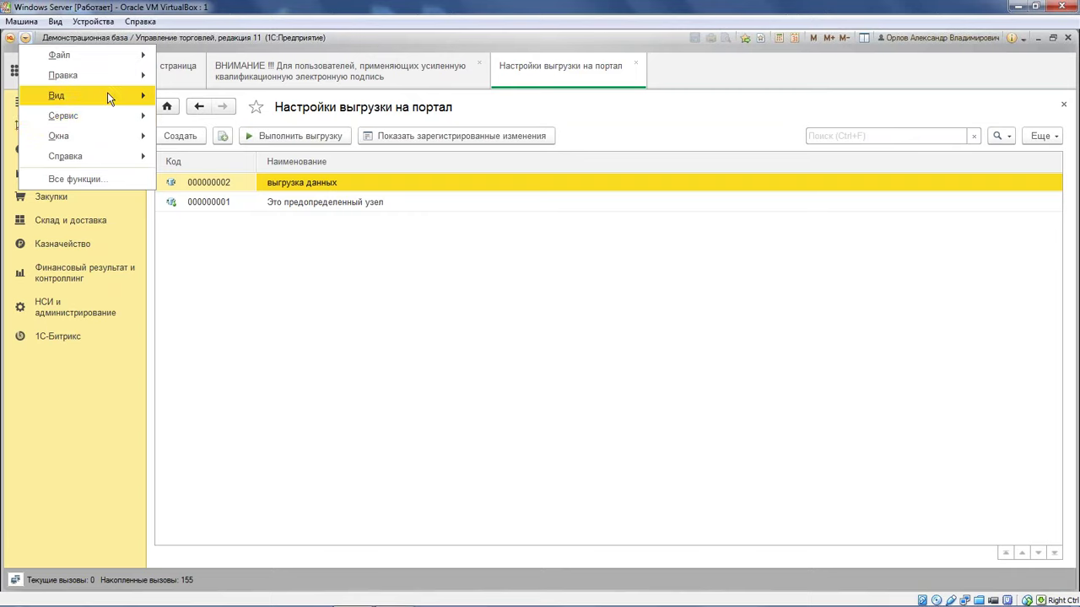
{"action": "mouse_move", "coordinate": [107, 113]}
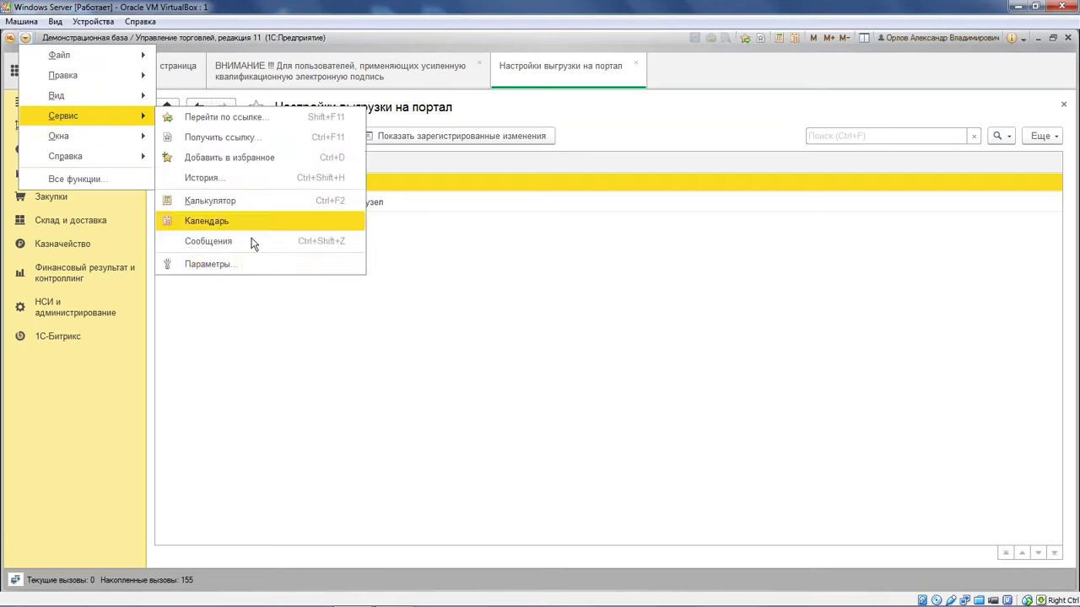
{"action": "left_click", "coordinate": [251, 269]}
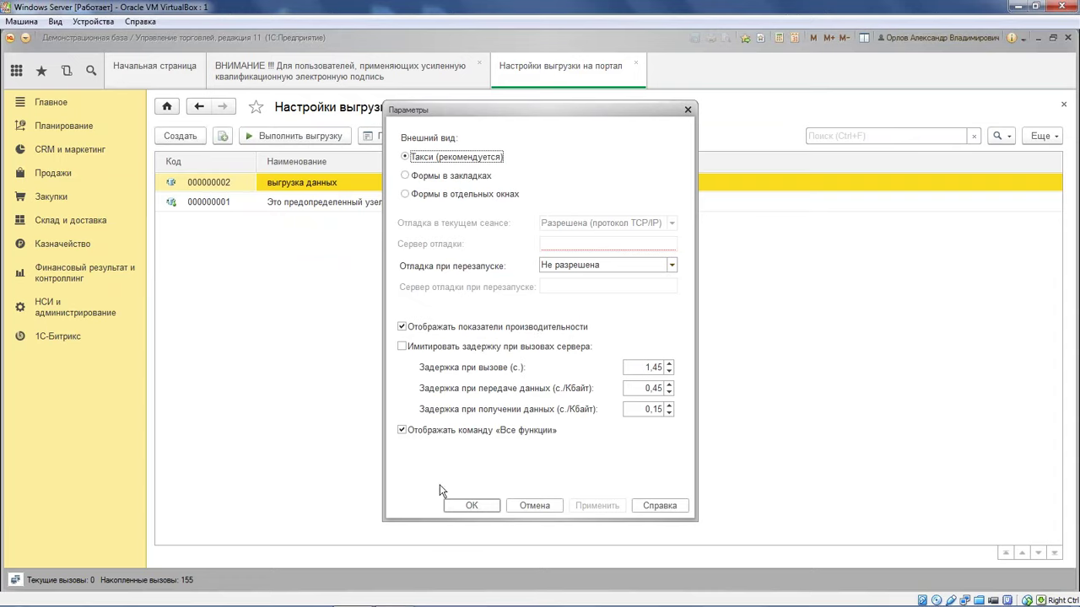
{"action": "key", "text": "Tab"}
{"action": "left_click", "coordinate": [460, 506]}
{"action": "left_click", "coordinate": [25, 37]}
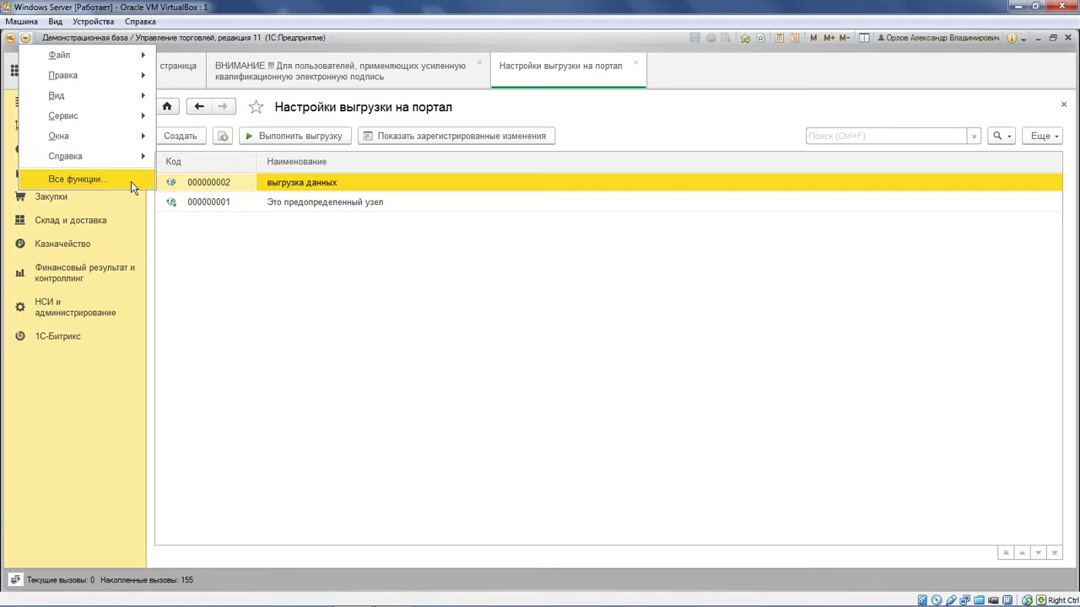
{"action": "left_click", "coordinate": [130, 182]}
{"action": "left_click", "coordinate": [464, 527]}
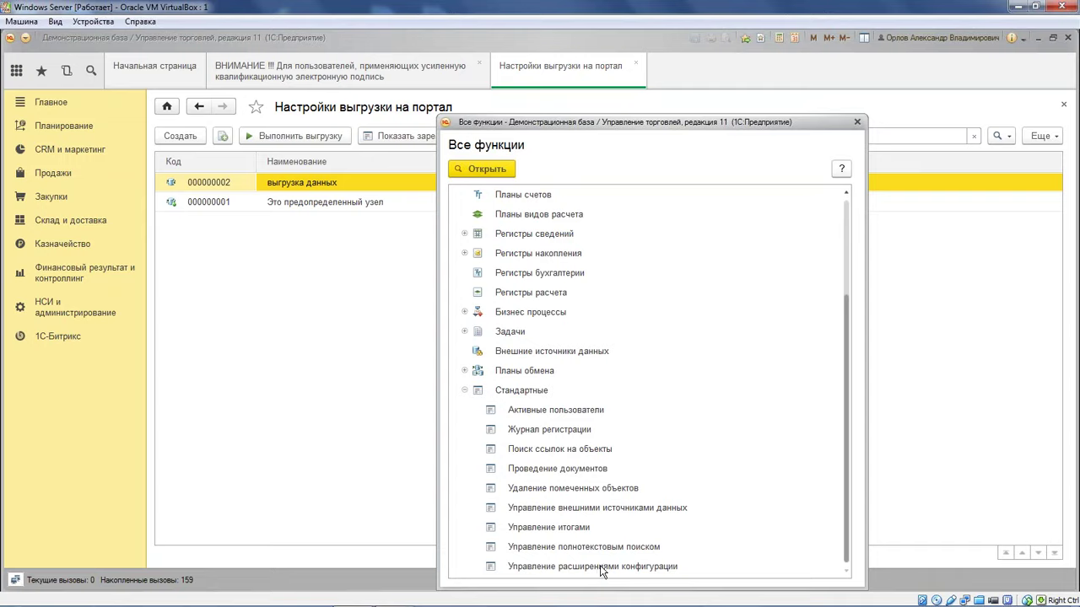
- Add the 1С+Битрикс24(УТ) extension from the 2.10 folder and switch off its Безопасный режим
{"action": "double_click", "coordinate": [601, 567]}
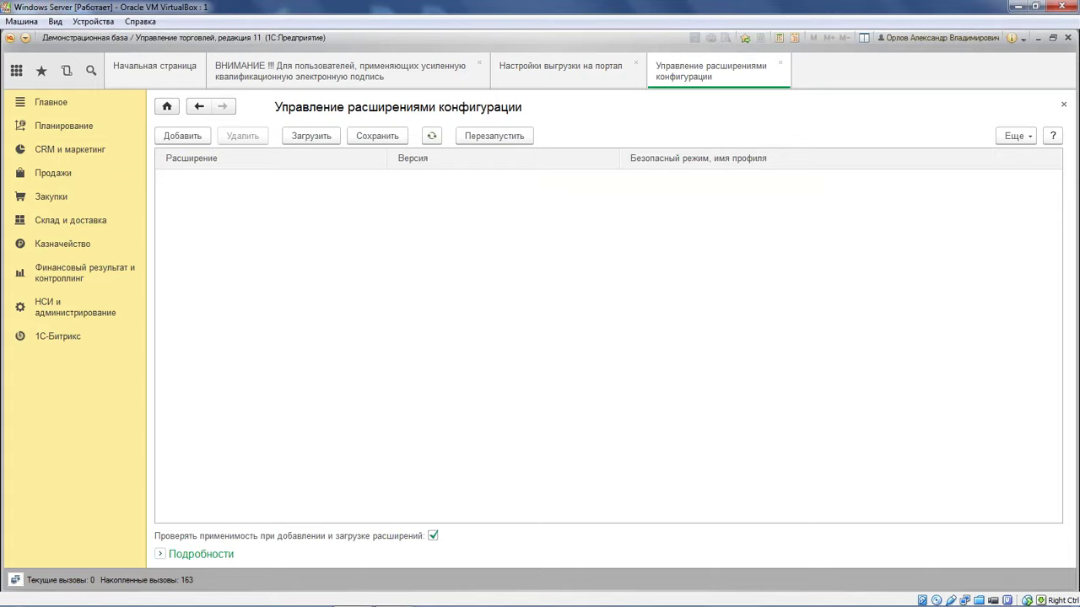
{"action": "left_click", "coordinate": [189, 139]}
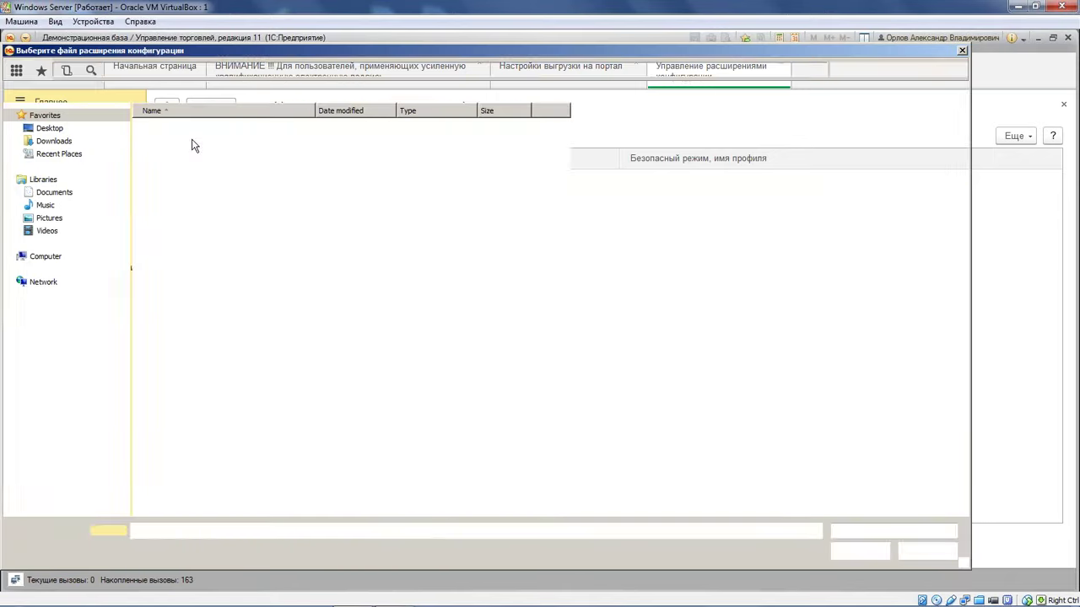
{"action": "key", "text": "Return"}
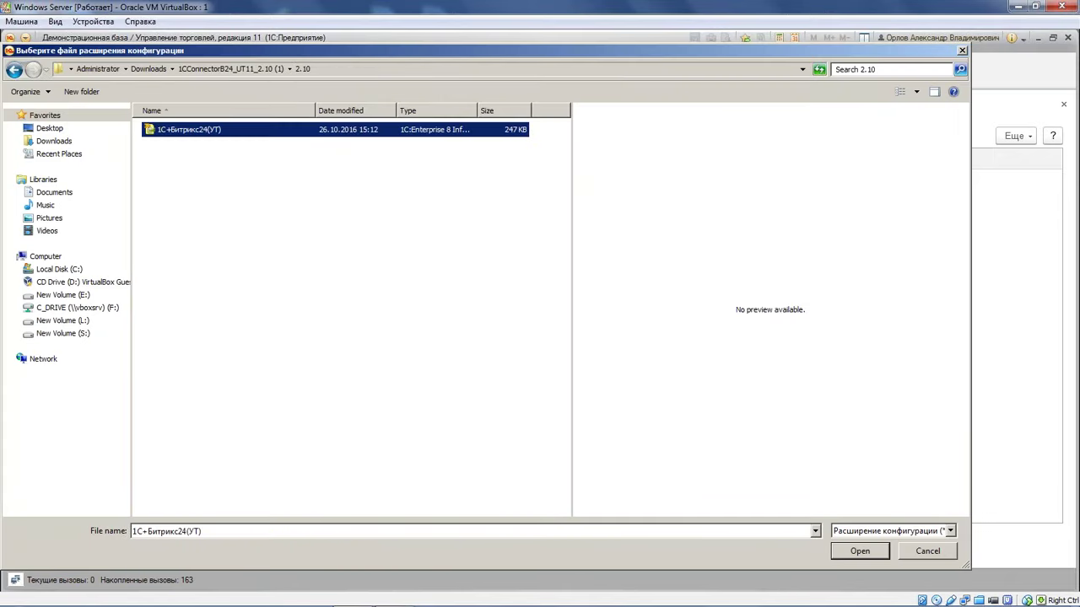
{"action": "key", "text": "Return"}
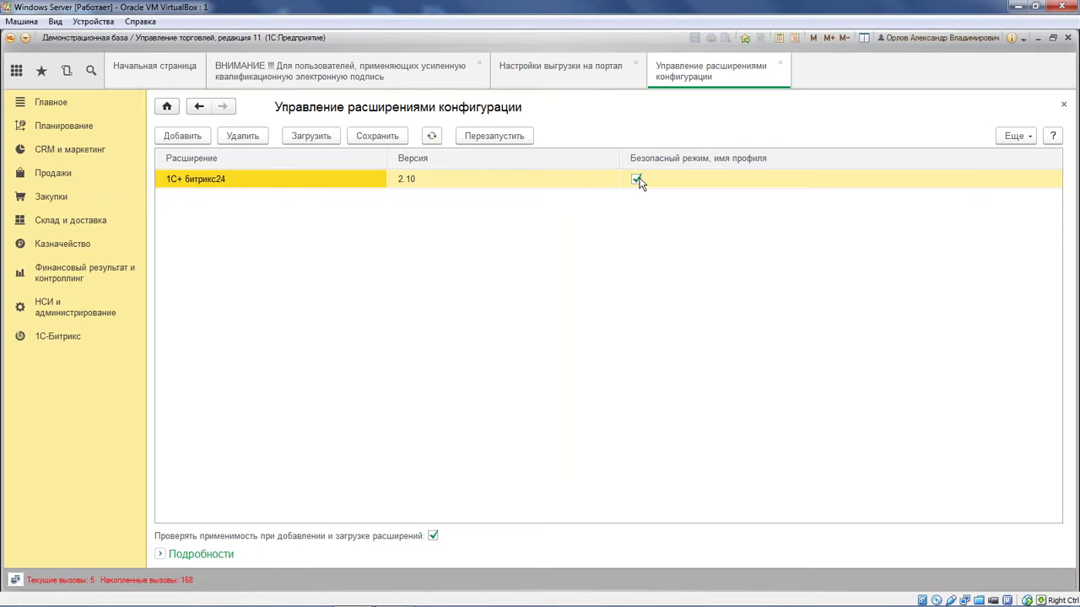
{"action": "left_click", "coordinate": [637, 180]}
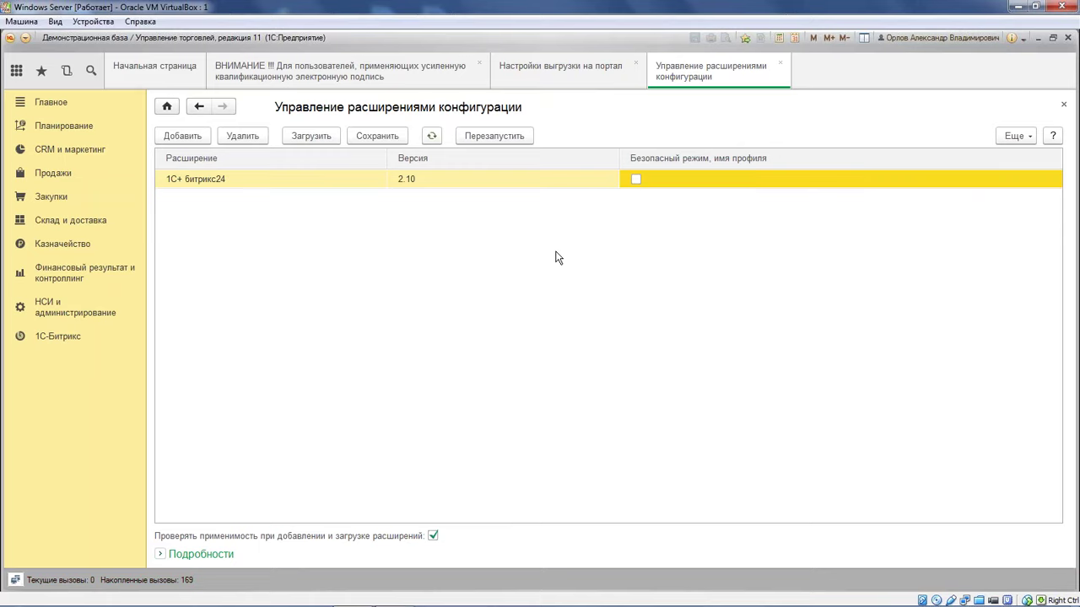
- Restart 1C to activate the extension, then open НСИ и администрирование
{"action": "left_click", "coordinate": [485, 137]}
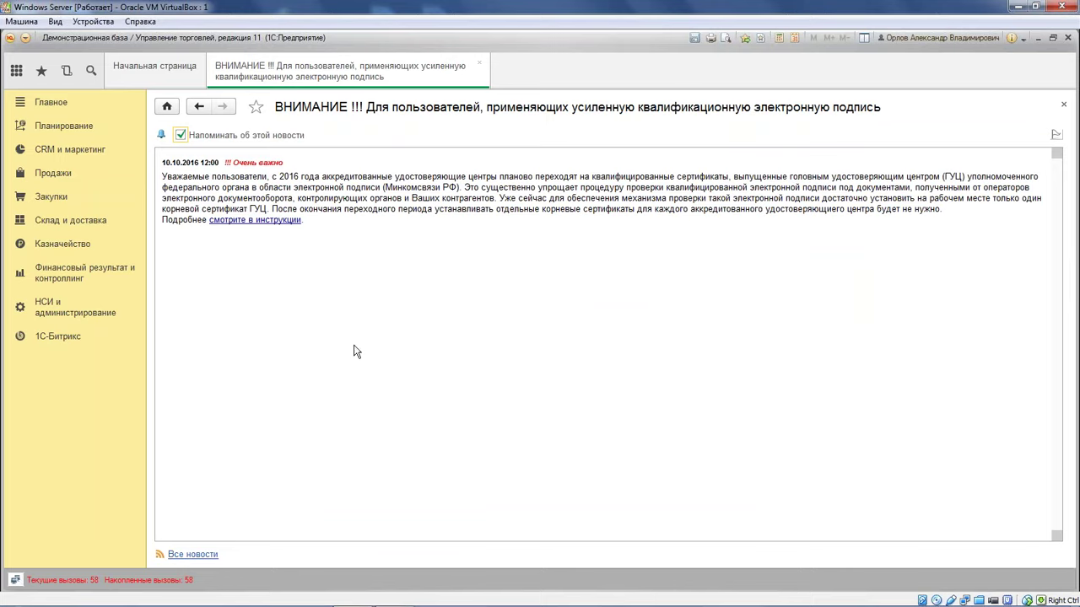
{"action": "left_click", "coordinate": [72, 318]}
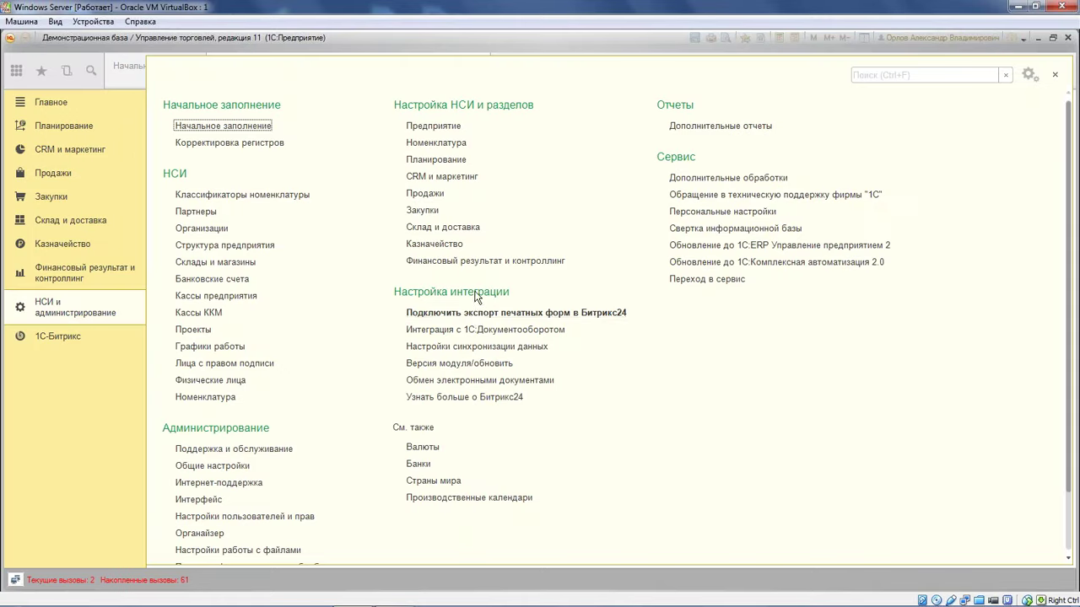